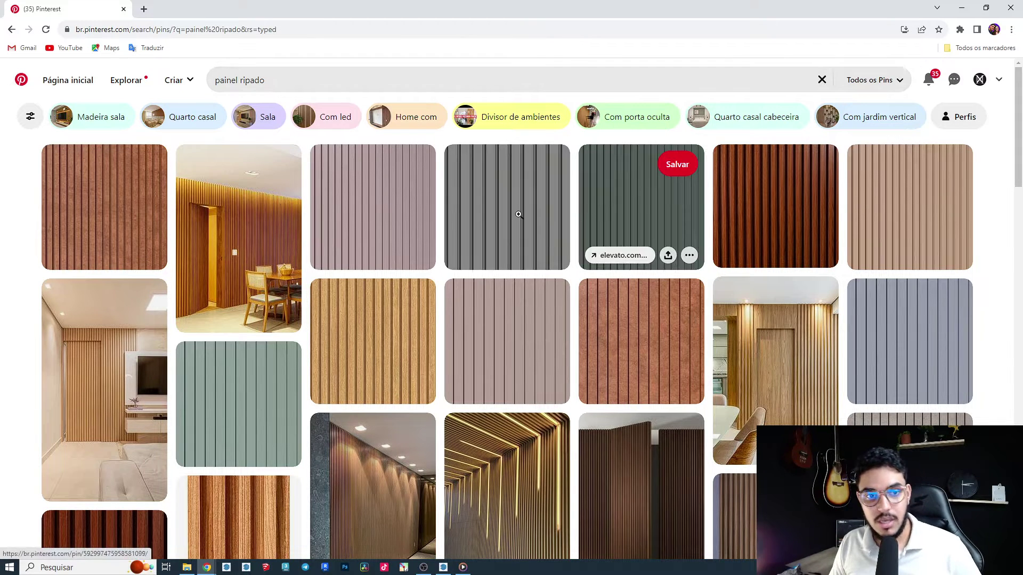
# Step: Examine the dining-room pin showing a slatted wall with a concealed door, including its related ideas, and return to the results
pyautogui.click(264, 201)
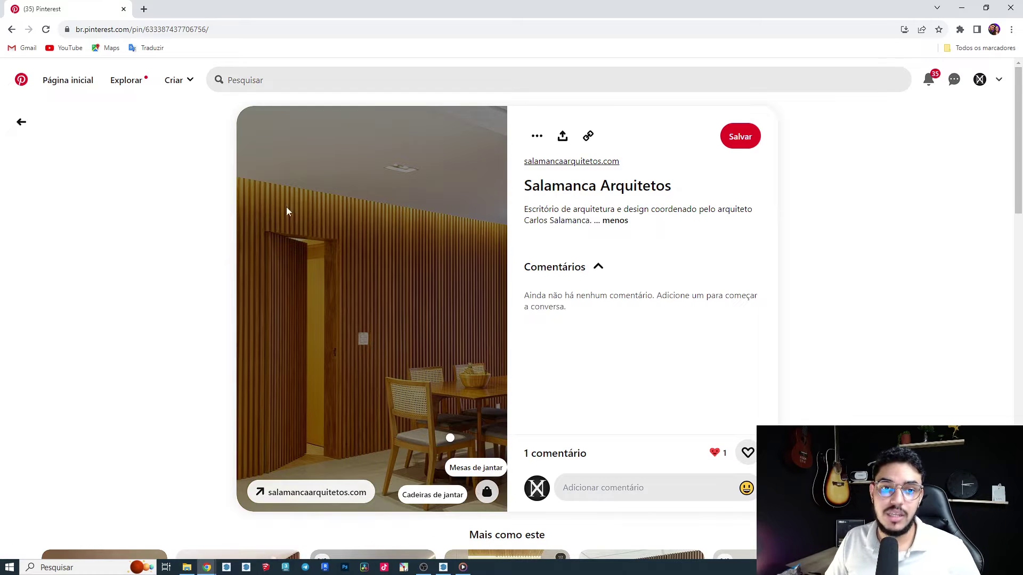
pyautogui.scroll(-8, 559, 250)
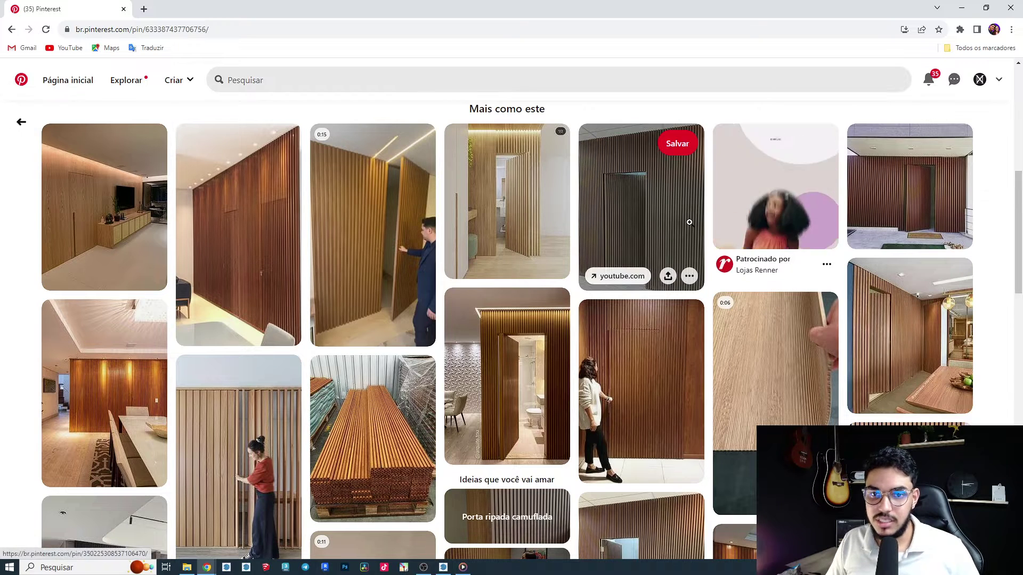
pyautogui.scroll(6, 596, 268)
pyautogui.scroll(2, 596, 268)
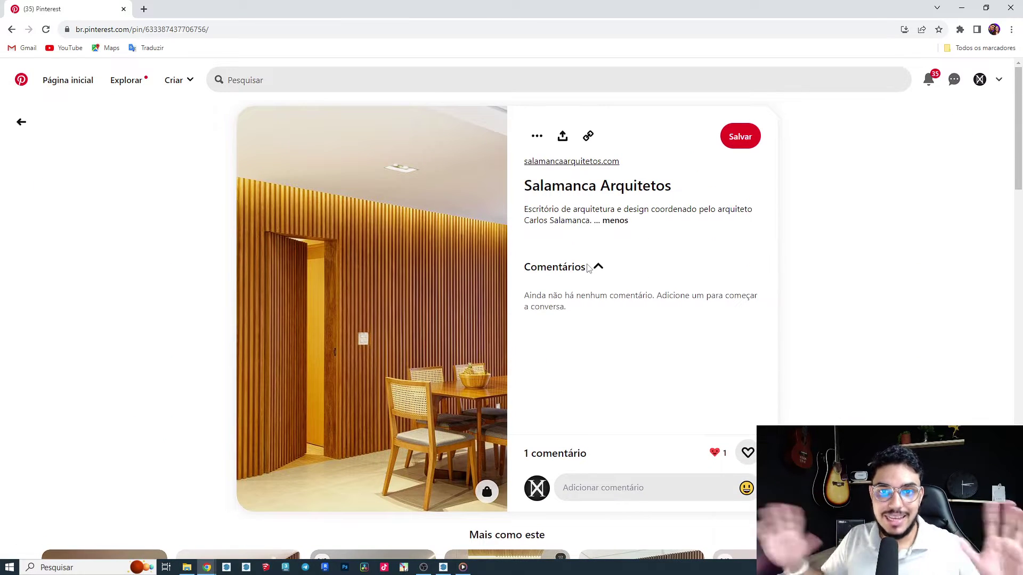
pyautogui.click(21, 121)
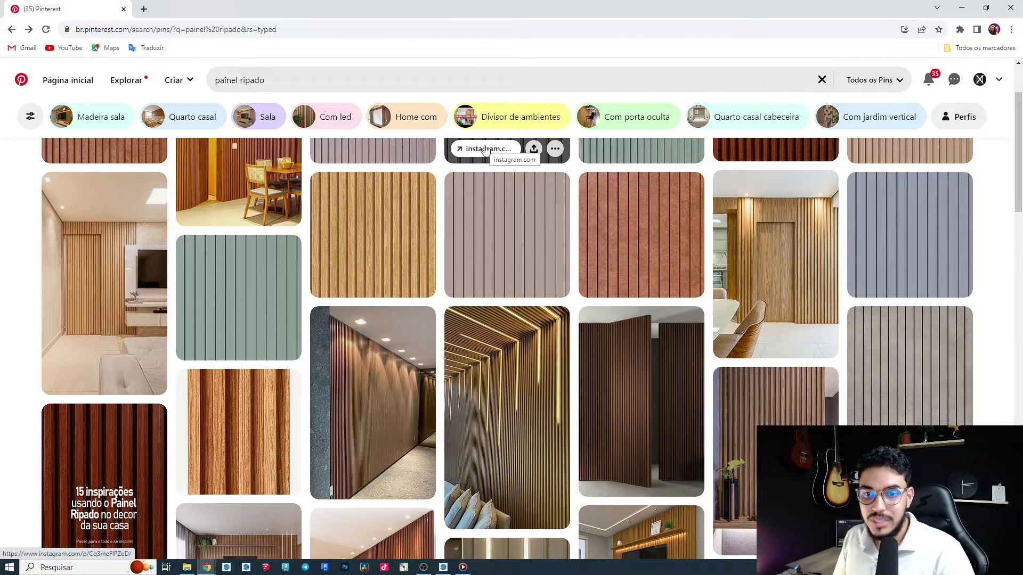
# Step: Browse the "painel ripado" results and examine the Habitissimo pin of a dark slatted wall with concealed doors
pyautogui.scroll(2, 457, 262)
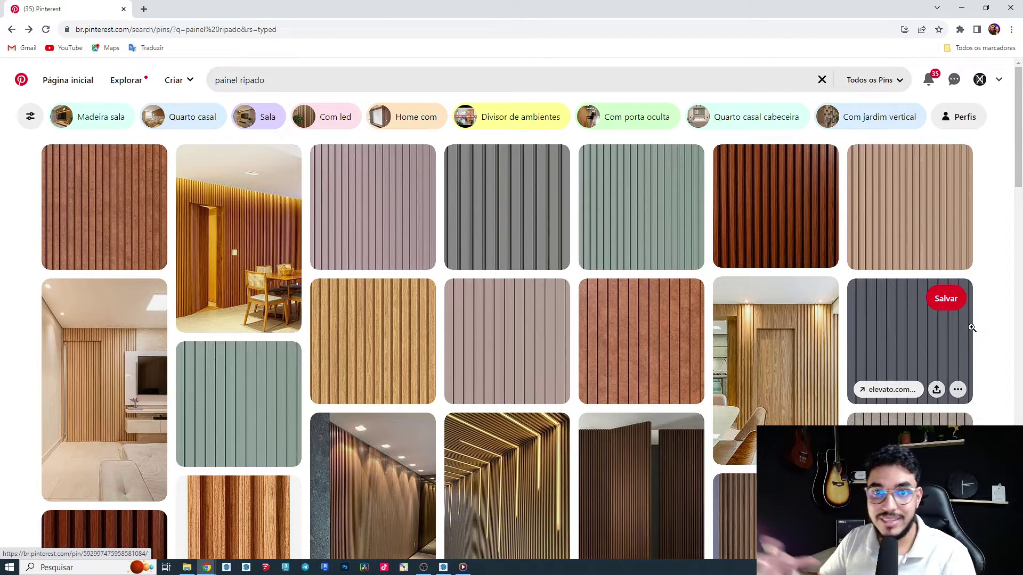
pyautogui.scroll(-3, 989, 328)
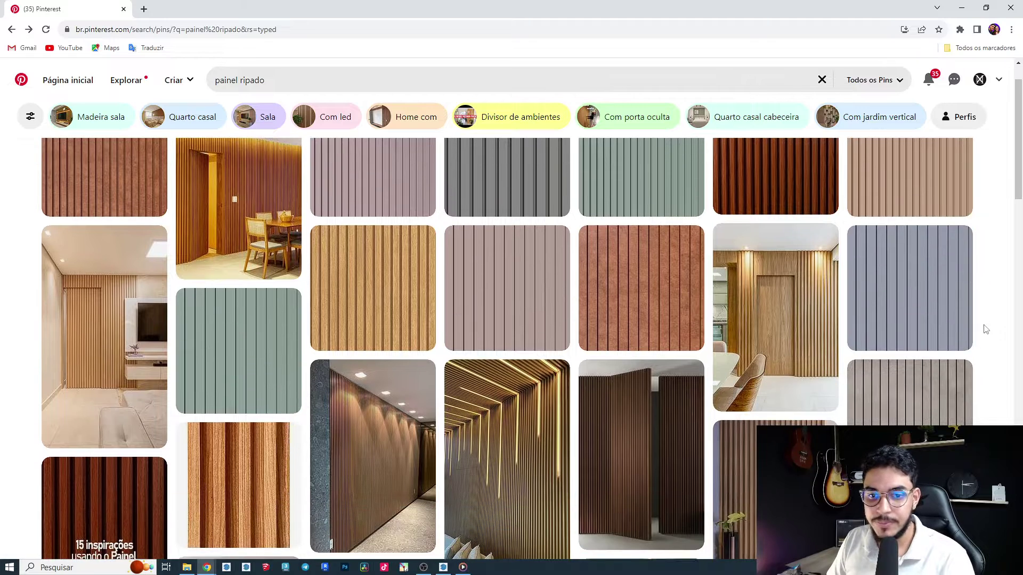
pyautogui.scroll(-3, 407, 335)
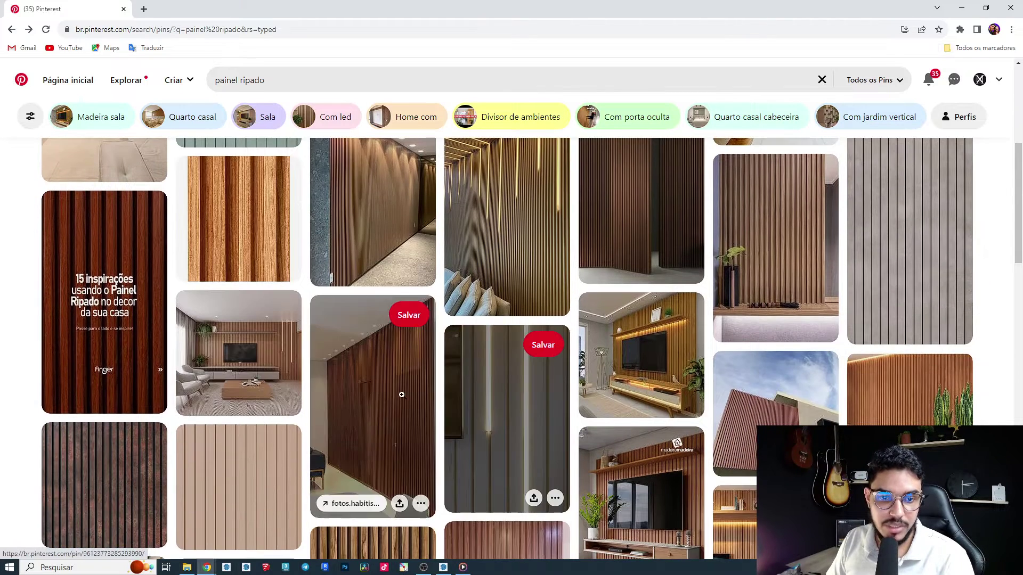
pyautogui.click(385, 403)
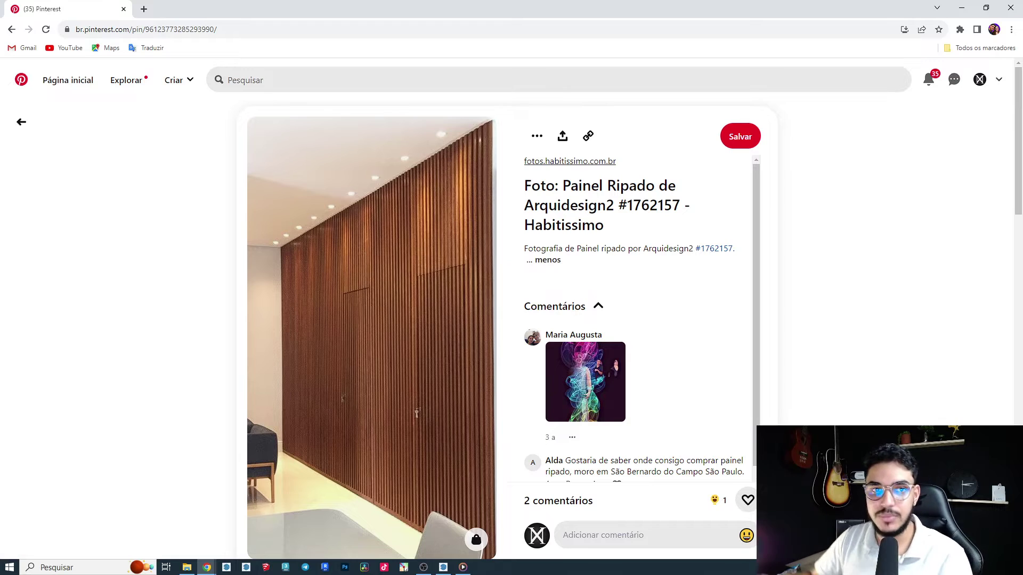
pyautogui.click(12, 30)
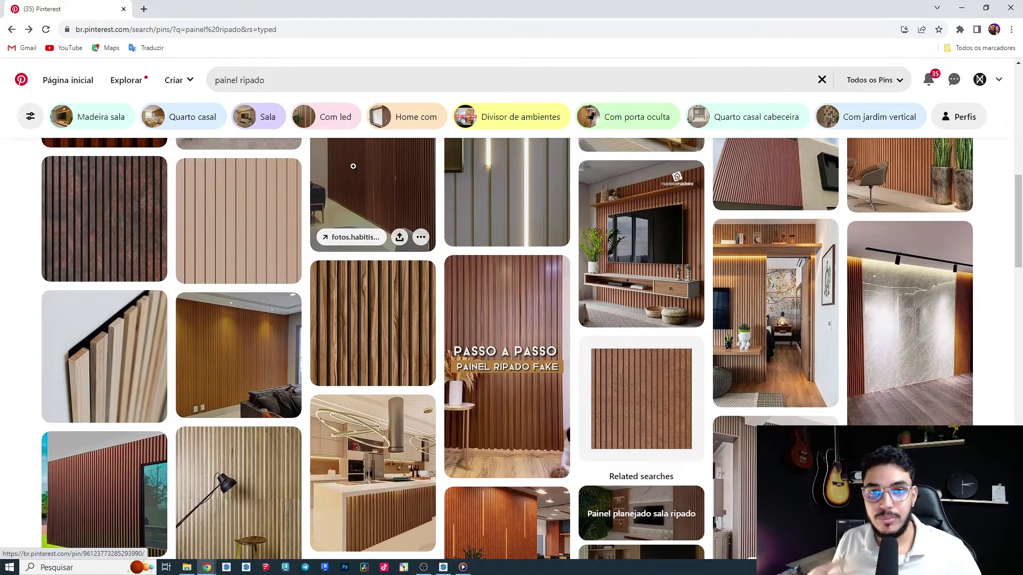
pyautogui.scroll(-6, 353, 167)
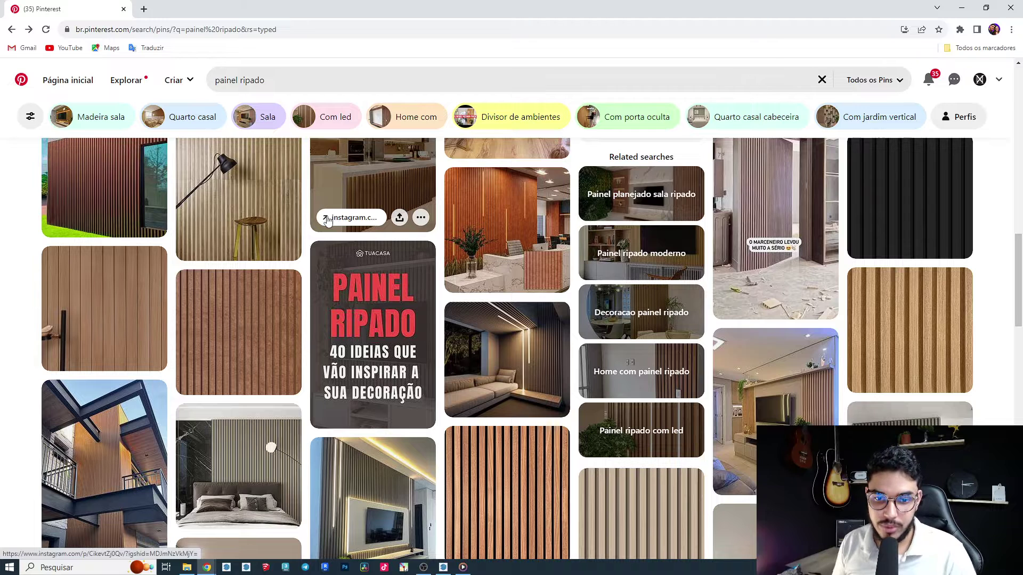
# Step: Search Pinterest for "painel ripado detalhamento"
pyautogui.click(330, 81)
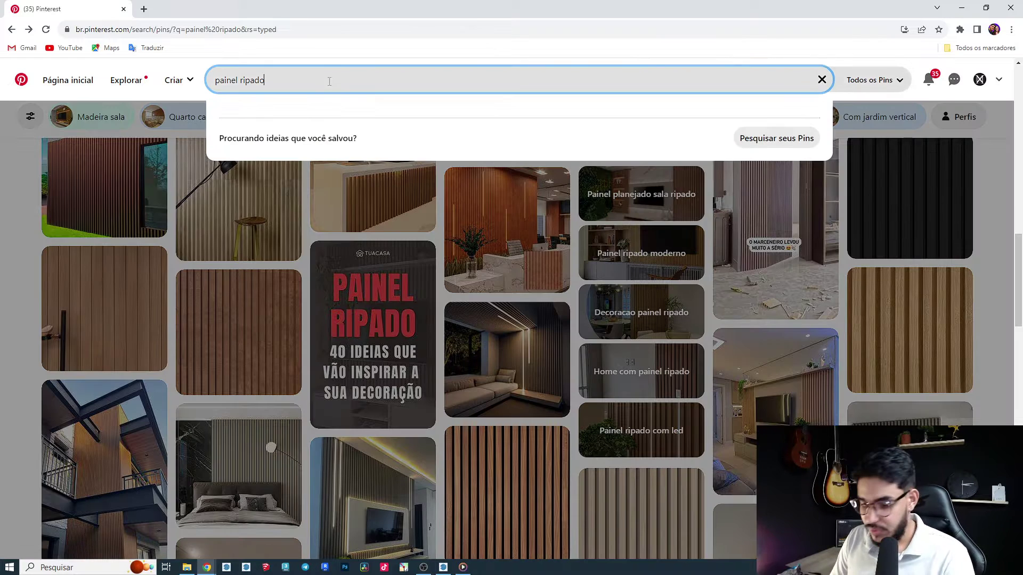
pyautogui.write('detal')
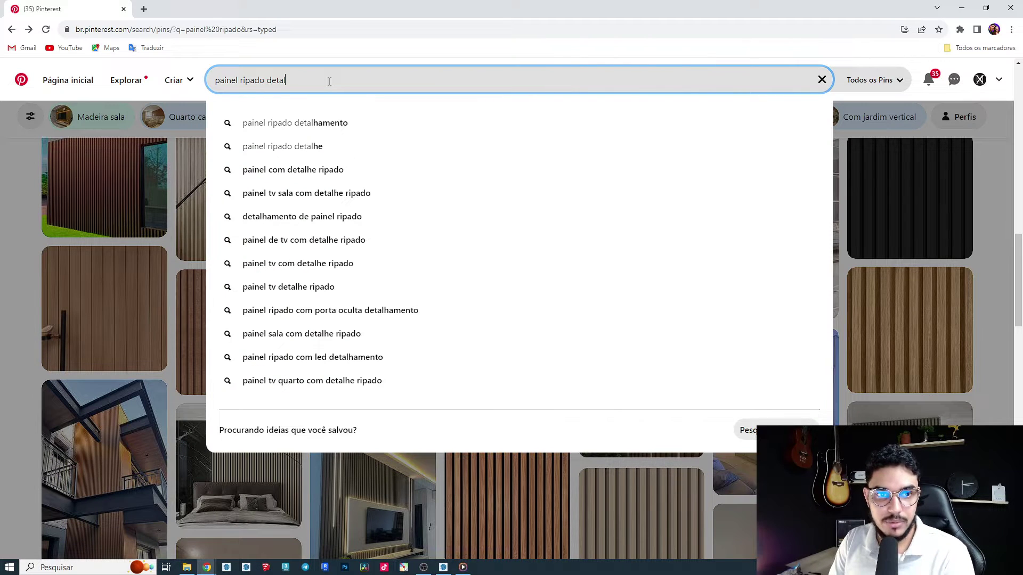
pyautogui.press('Down')
pyautogui.press('Return')
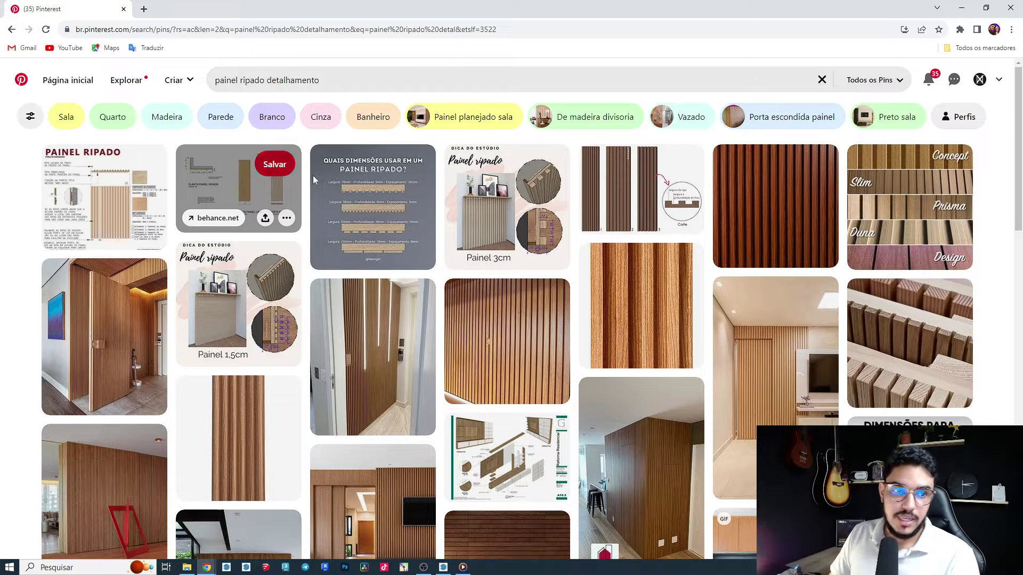
# Step: Examine the slat width, depth and spacing in the pins "Quais dimensões usar em um painel ripado?" and "Dimensões para painel ripado"
pyautogui.click(365, 196)
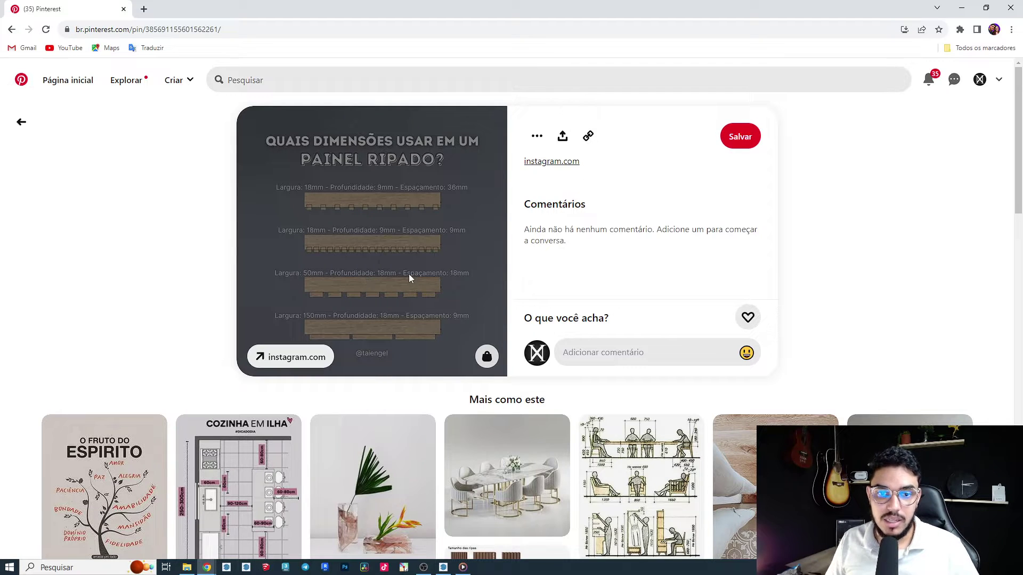
pyautogui.scroll(-1, 385, 256)
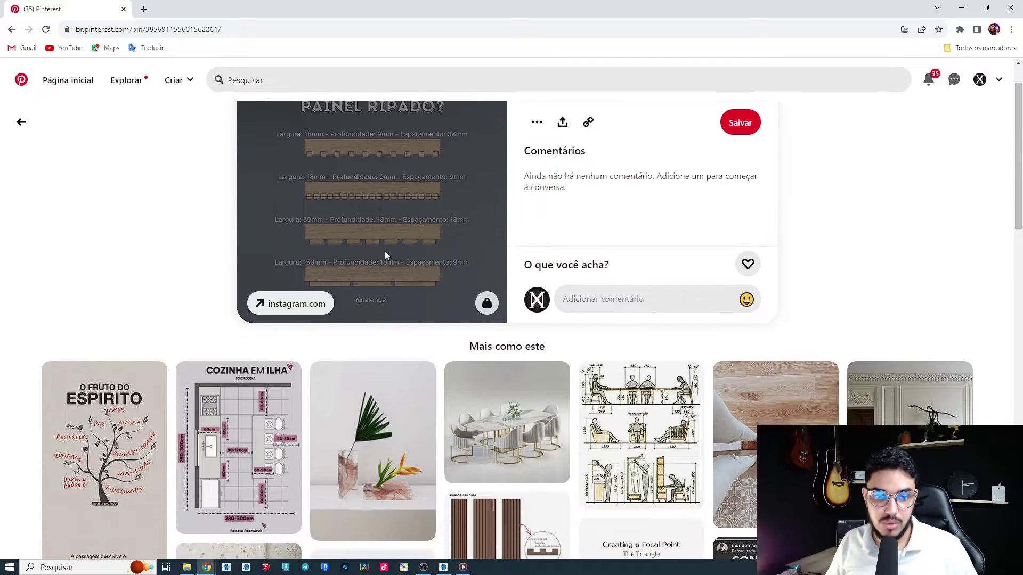
pyautogui.scroll(-1, 169, 258)
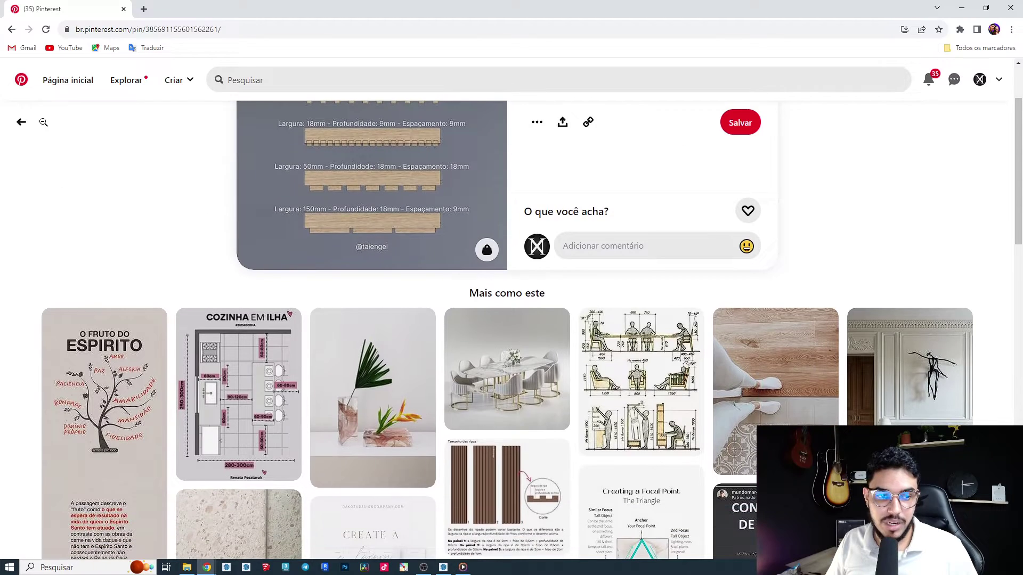
pyautogui.click(11, 29)
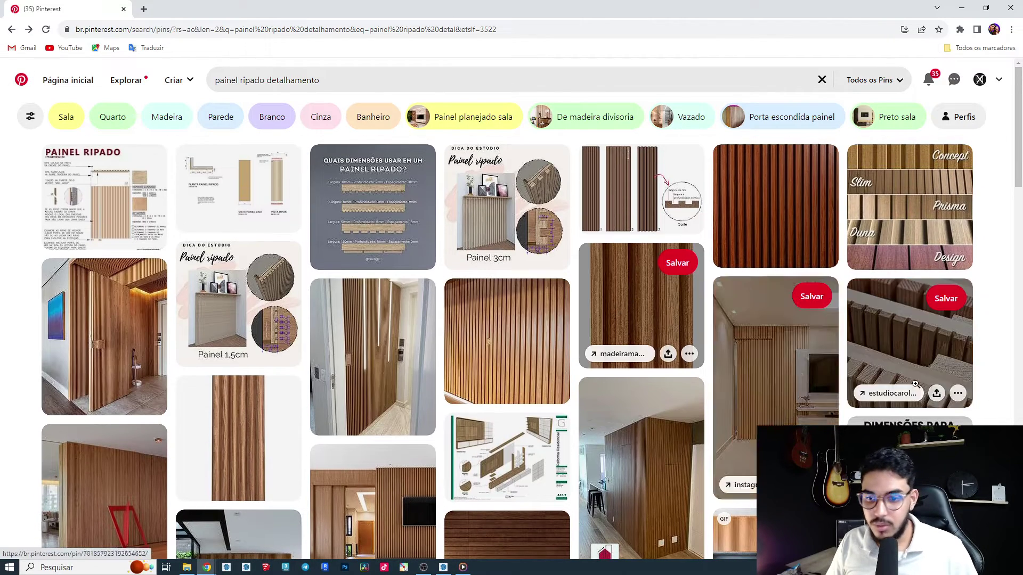
pyautogui.click(909, 421)
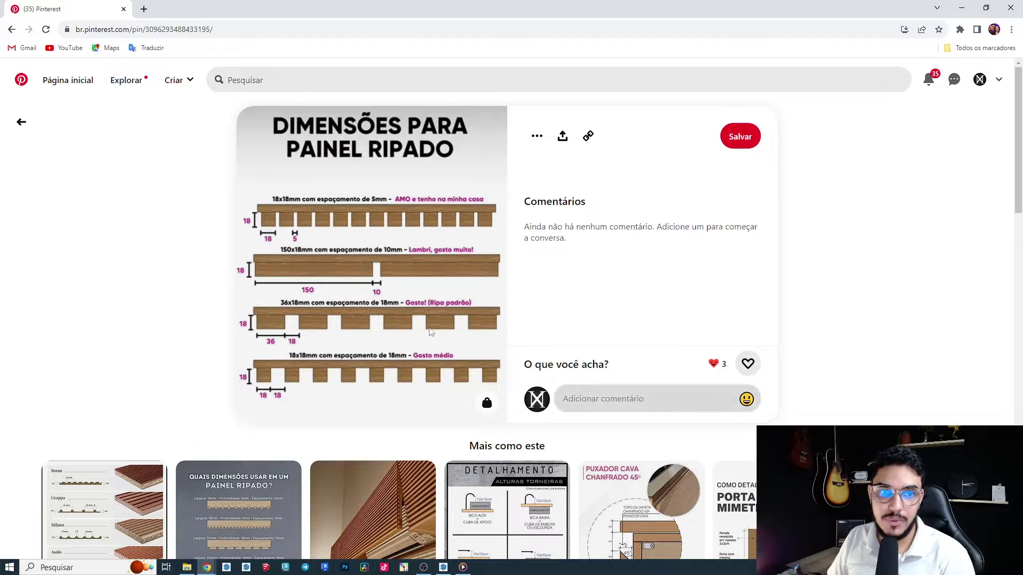
pyautogui.click(21, 122)
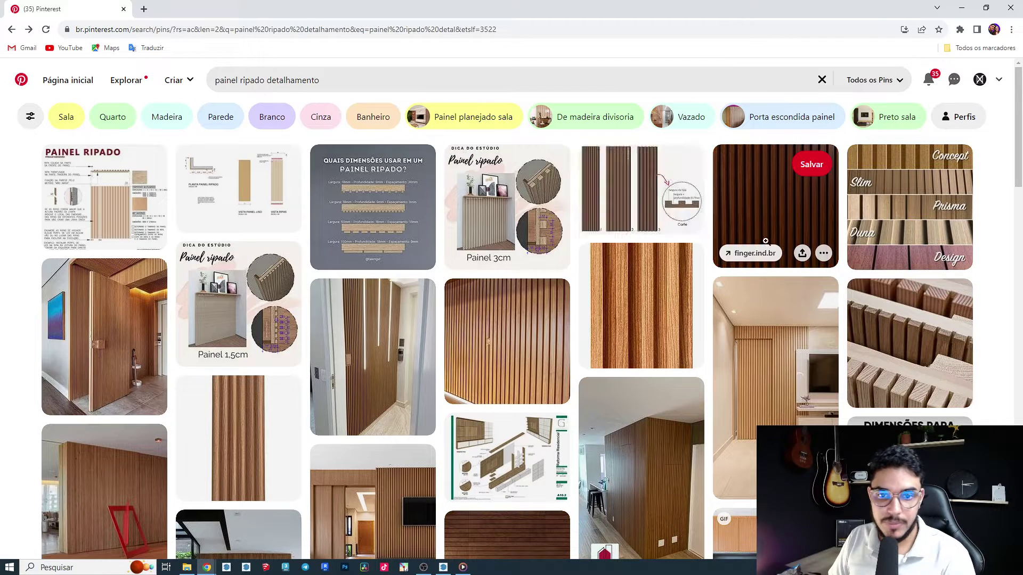
# Step: Switch to the LIVE_VAR.GOURMET.skp model in SketchUp and delete the glazed sliding door enclosing the gourmet area
pyautogui.hotkey('alt', 'Tab')
pyautogui.hotkey('alt', 'Tab')
pyautogui.hotkey('alt', 'Tab')
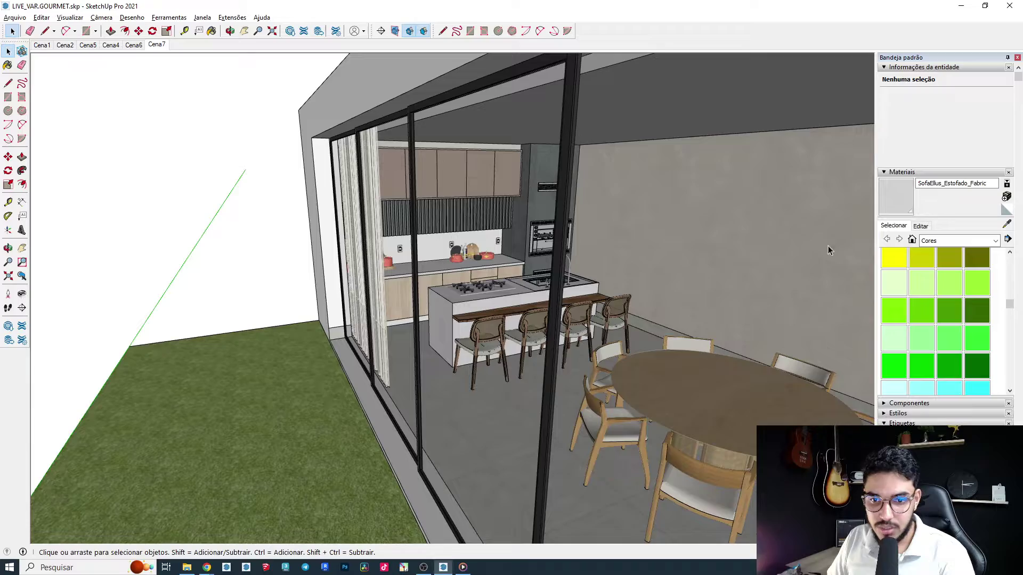
pyautogui.moveTo(633, 213); pyautogui.dragTo(754, 201, button='middle')
pyautogui.scroll(3, 690, 203)
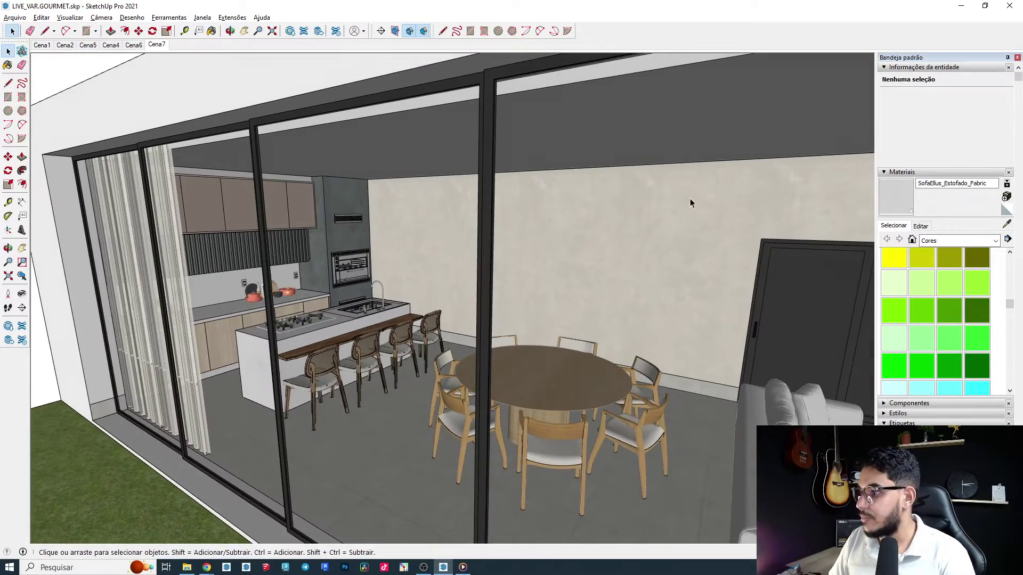
pyautogui.scroll(-5, 687, 189)
pyautogui.moveTo(611, 238); pyautogui.dragTo(900, 325, button='middle')
pyautogui.moveTo(860, 271); pyautogui.dragTo(508, 258, button='middle')
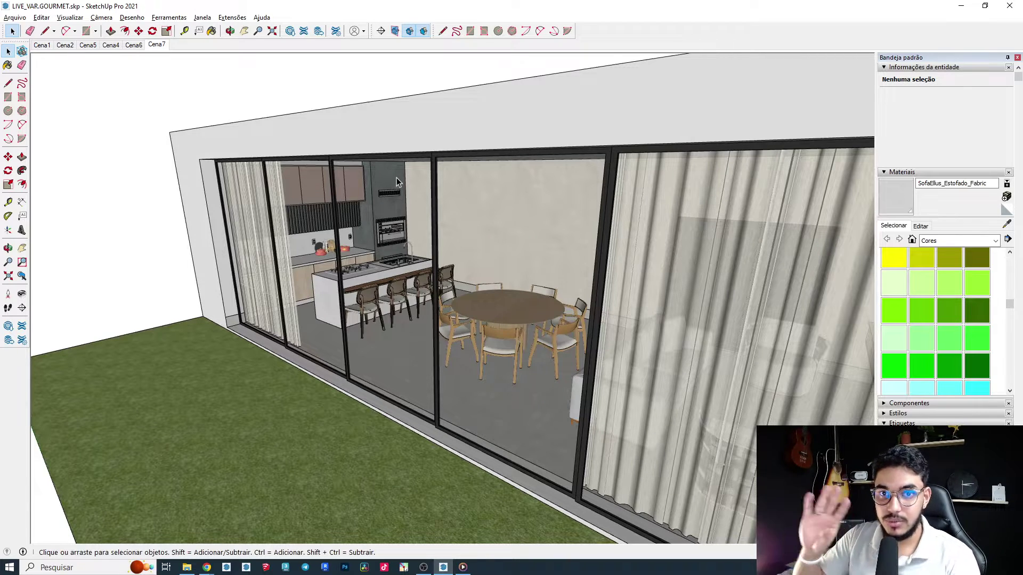
pyautogui.click(472, 238)
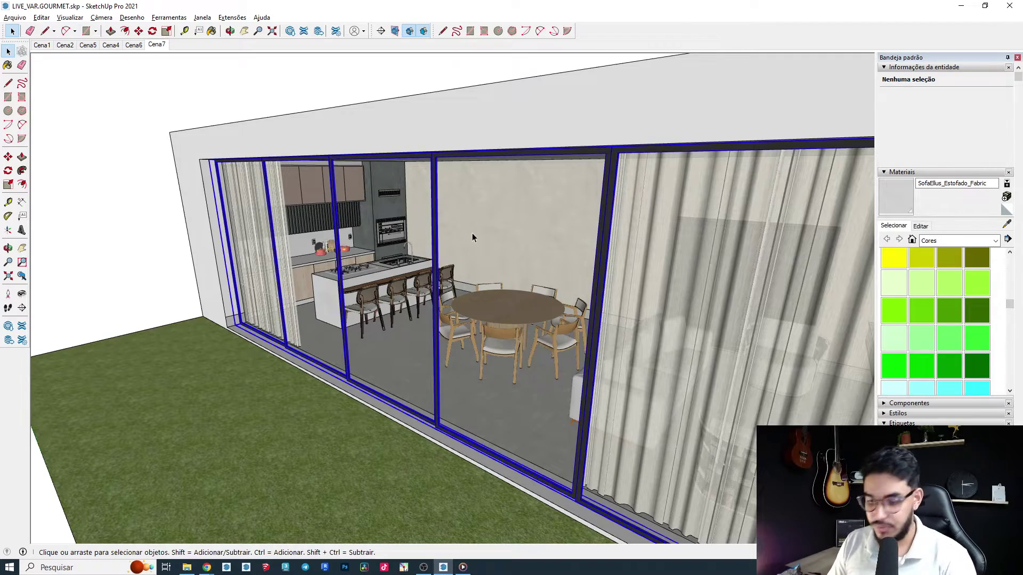
pyautogui.press('Delete')
# Step: Inspect the long interior wall between the kitchen oven tower and the dark sliding door
pyautogui.scroll(6, 469, 230)
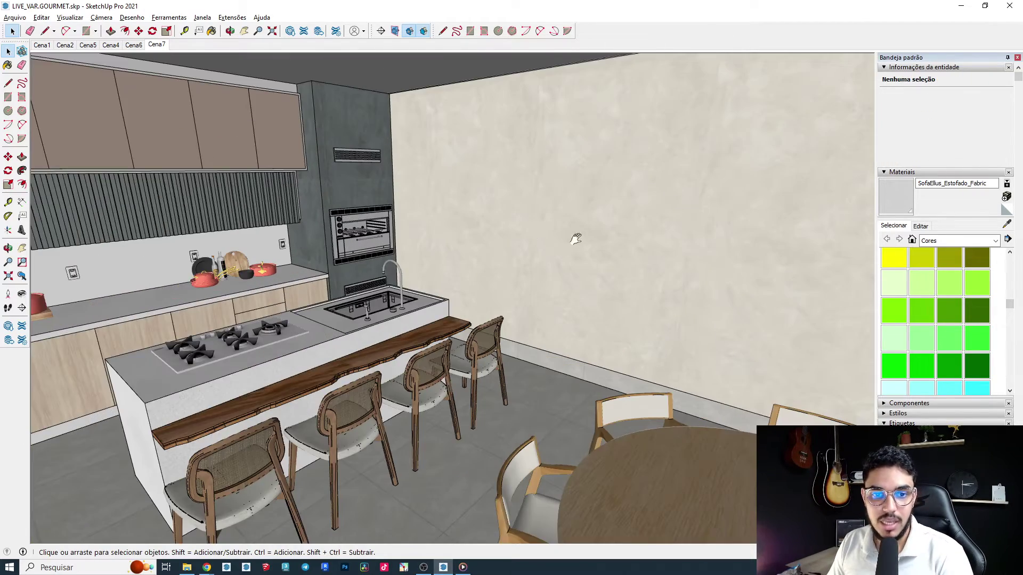
pyautogui.moveTo(576, 239)
pyautogui.mouseDown(button='middle')
pyautogui.moveTo(400, 315)
pyautogui.moveTo(349, 315)
pyautogui.mouseUp(button='middle')
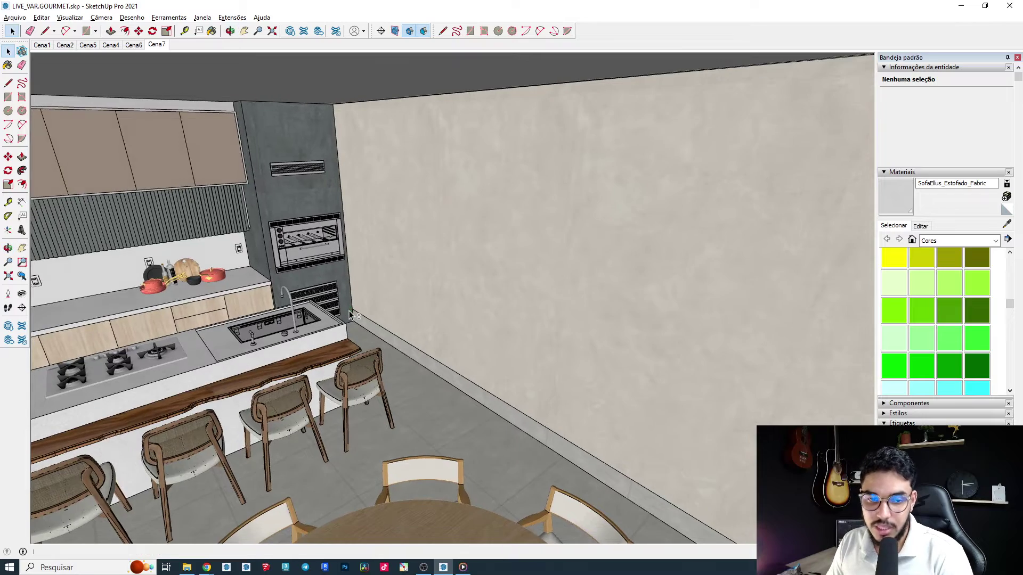
pyautogui.scroll(2, 350, 313)
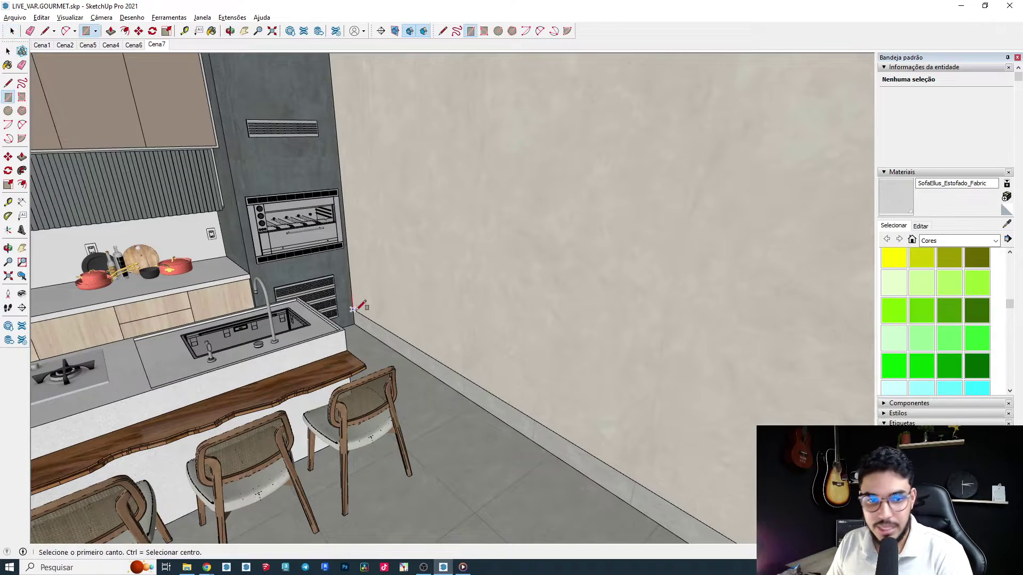
pyautogui.scroll(-2, 519, 275)
pyautogui.moveTo(519, 275); pyautogui.dragTo(593, 218, button='middle')
pyautogui.moveTo(610, 174); pyautogui.dragTo(601, 98, button='middle')
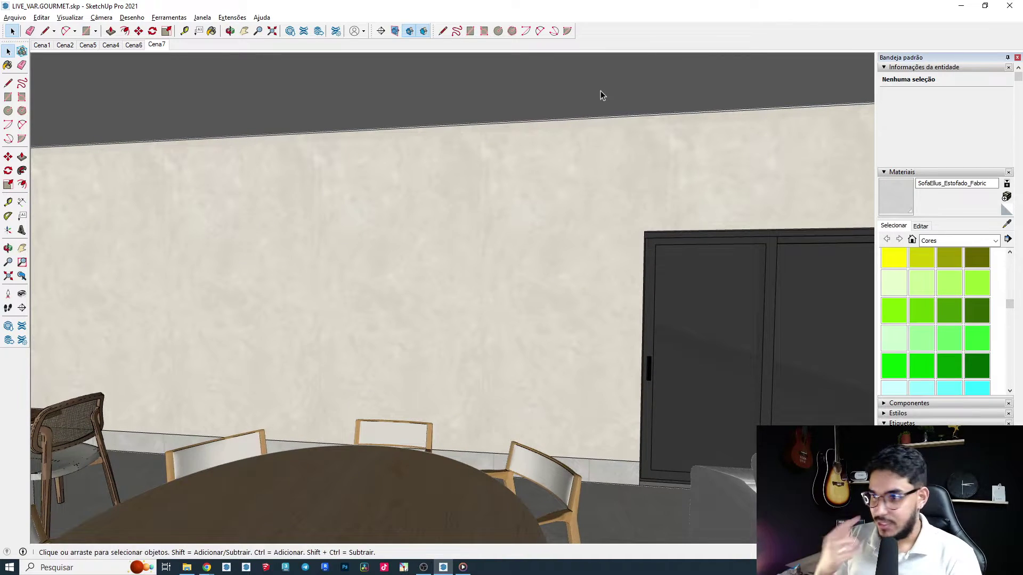
# Step: Switch to Pinterest to reopen the pin "Quais dimensões usar em um painel ripado?", and return to SketchUp
pyautogui.hotkey('alt', 'Tab')
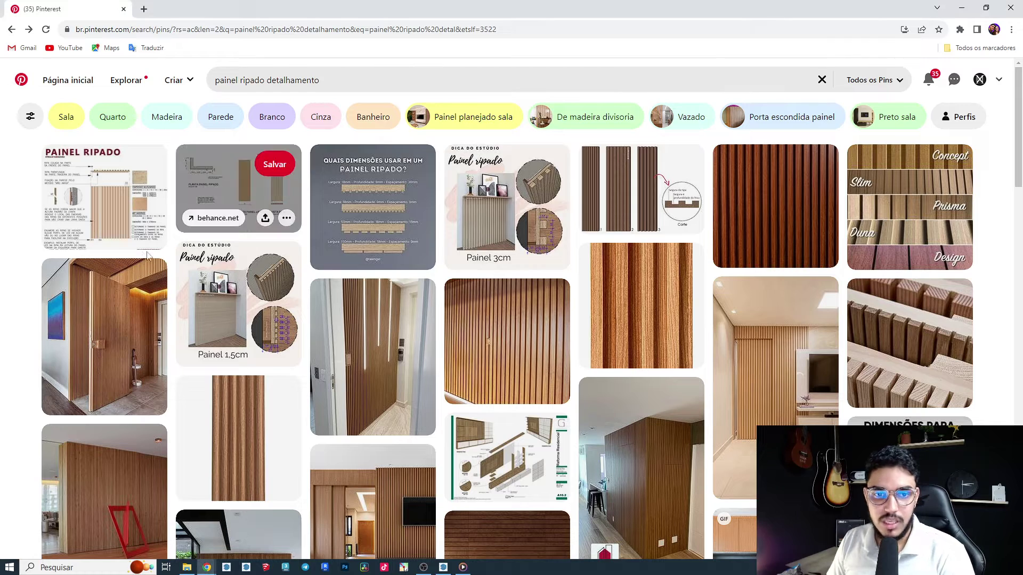
pyautogui.click(327, 203)
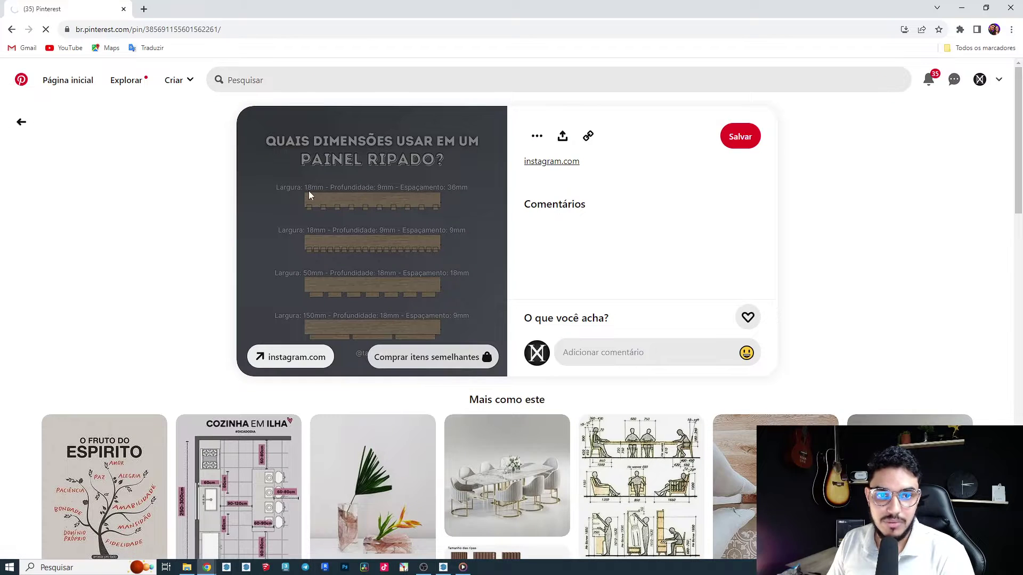
pyautogui.hotkey('alt', 'Tab')
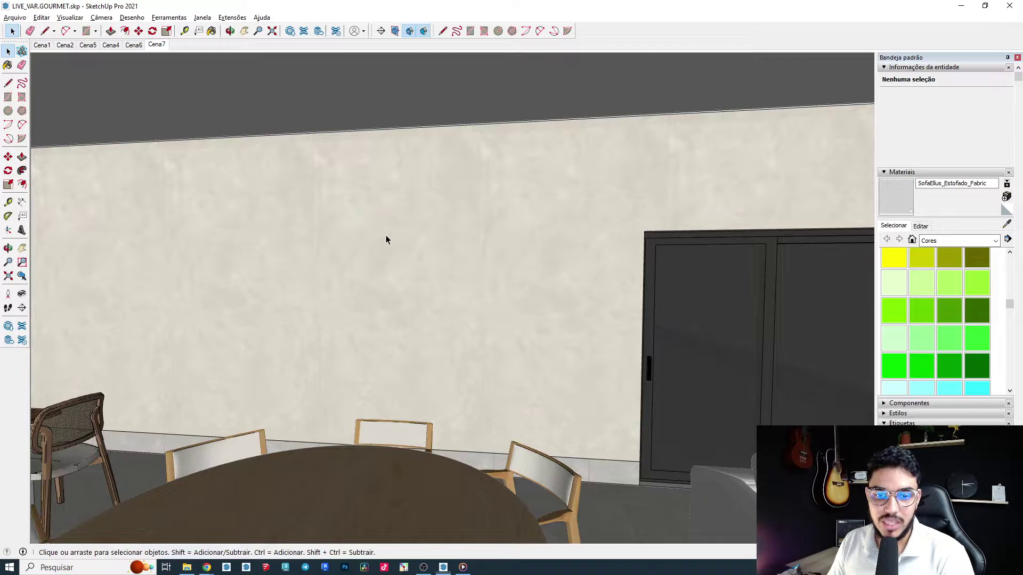
# Step: Draw a tall, narrow vertical rectangle on the interior wall behind the dining table
pyautogui.press('r')
pyautogui.click(286, 186)
pyautogui.click(300, 369)
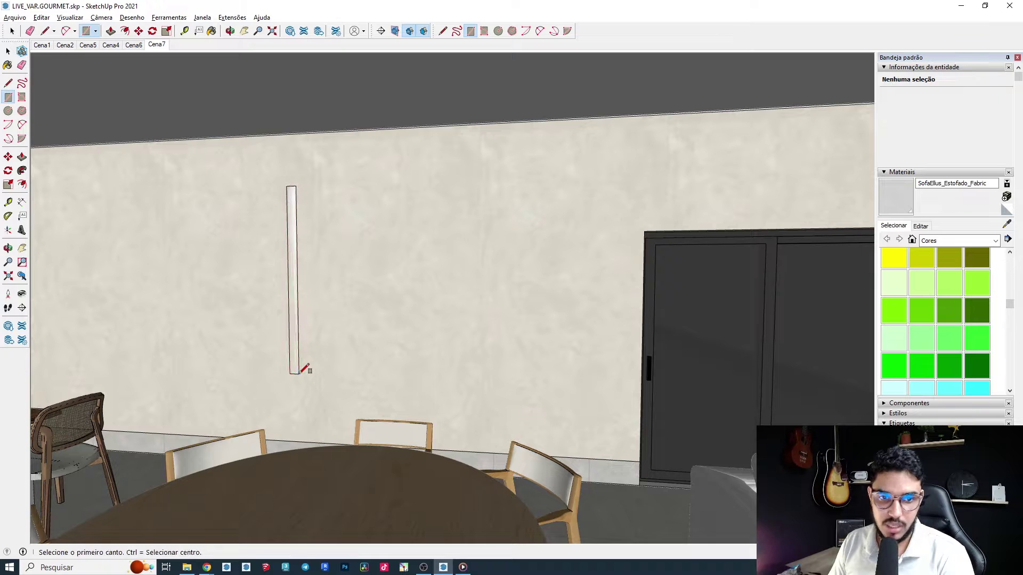
pyautogui.moveTo(302, 370)
pyautogui.mouseDown(button='middle')
pyautogui.moveTo(292, 383)
pyautogui.moveTo(307, 333)
pyautogui.mouseUp(button='middle')
pyautogui.press('space')
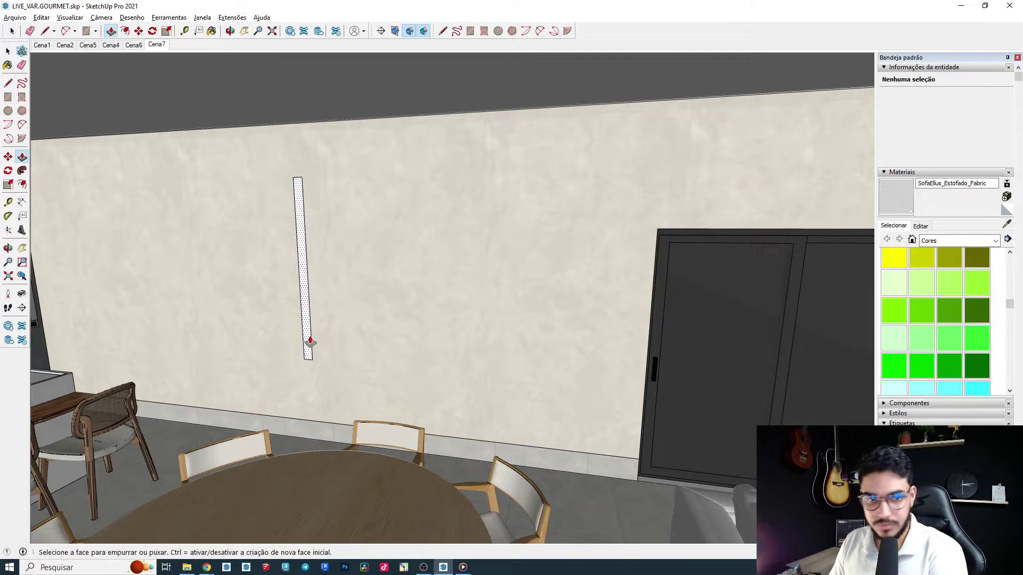
# Step: Extrude the narrow rectangle outward from the wall into a slat and make the slat a group
pyautogui.click(305, 341)
pyautogui.rightClick(306, 341)
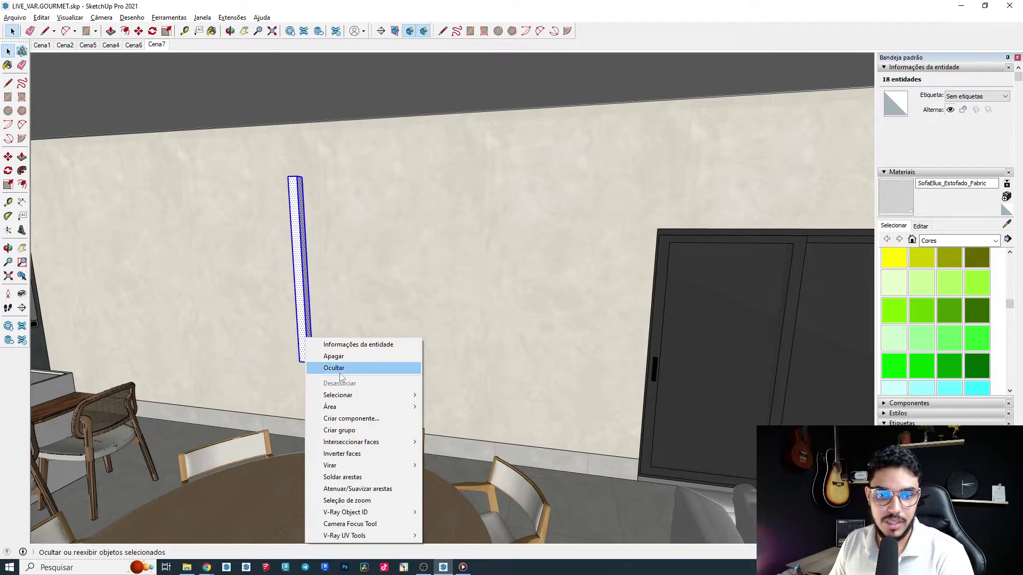
pyautogui.click(344, 428)
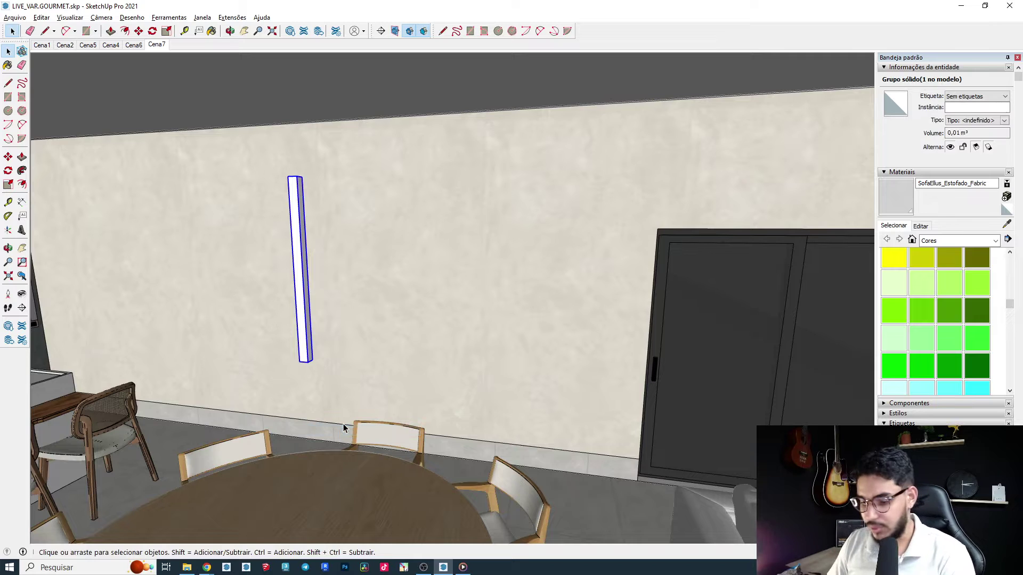
# Step: Try to copy the slat sideways along the wall and repeat the copy three times at the same spacing
pyautogui.press('m')
pyautogui.press('ctrl')
pyautogui.click(292, 388)
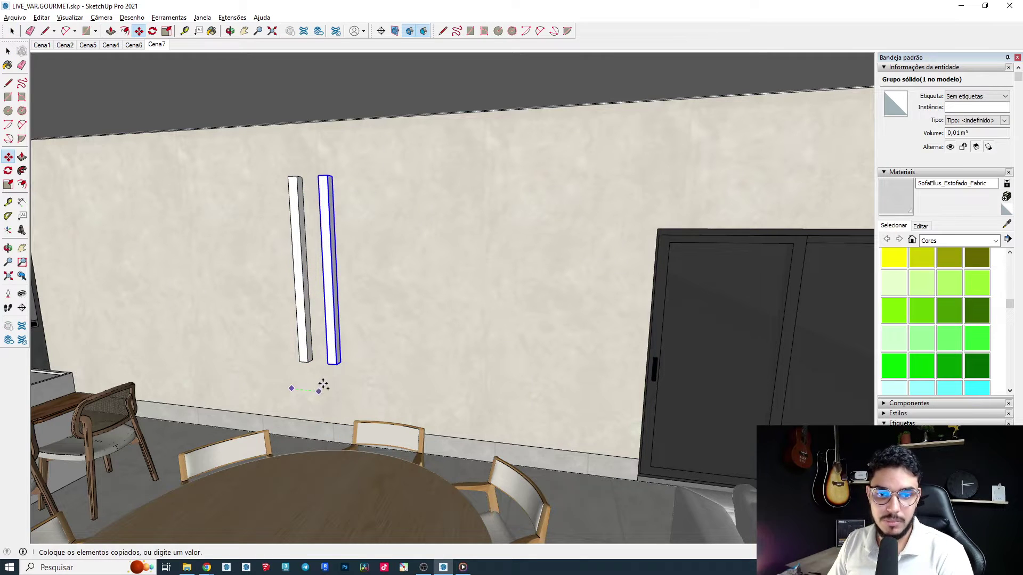
pyautogui.click(323, 385)
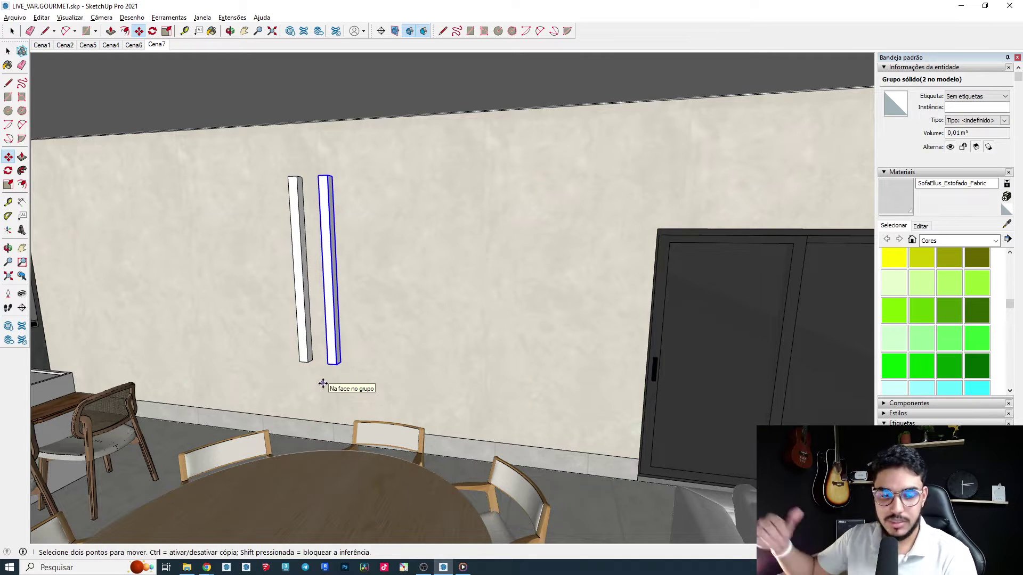
pyautogui.write('3x')
pyautogui.press('Return')
pyautogui.moveTo(383, 319); pyautogui.dragTo(413, 285, button='middle')
pyautogui.hotkey('ctrl', 'z')
# Step: Delete the single slat from the interior wall
pyautogui.press('space')
pyautogui.click(397, 280)
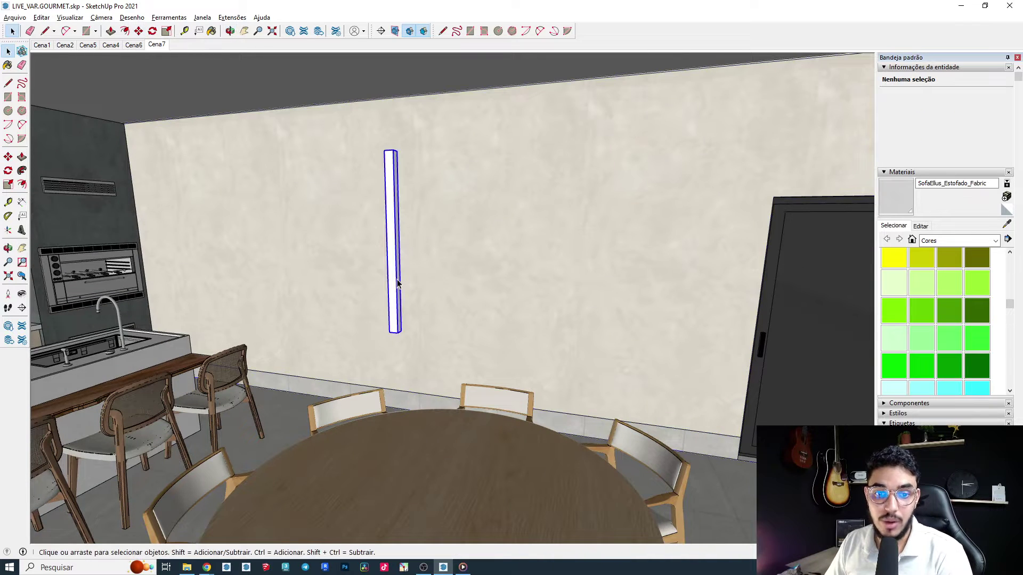
pyautogui.press('Delete')
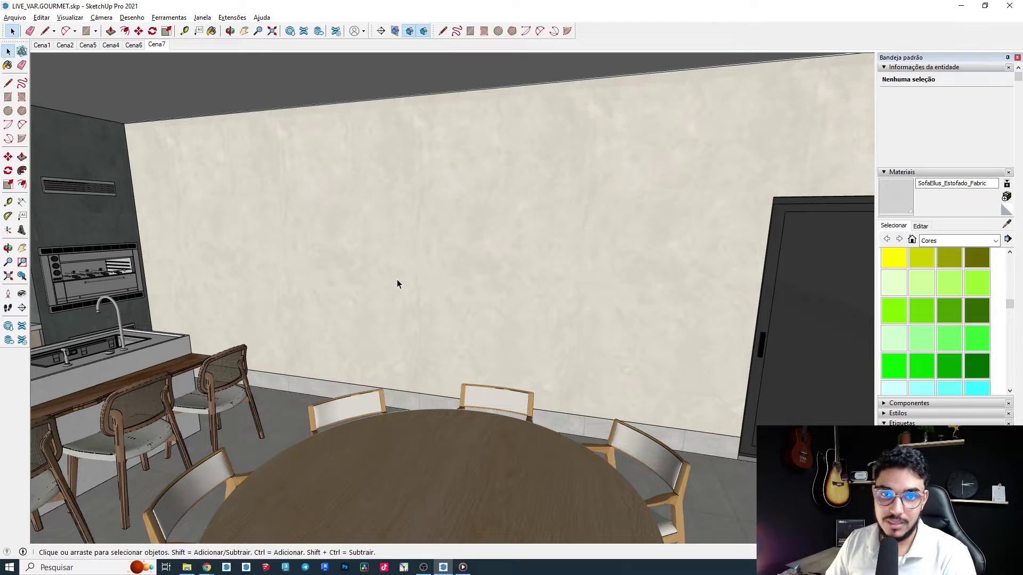
pyautogui.moveTo(426, 161); pyautogui.dragTo(198, 318, button='middle')
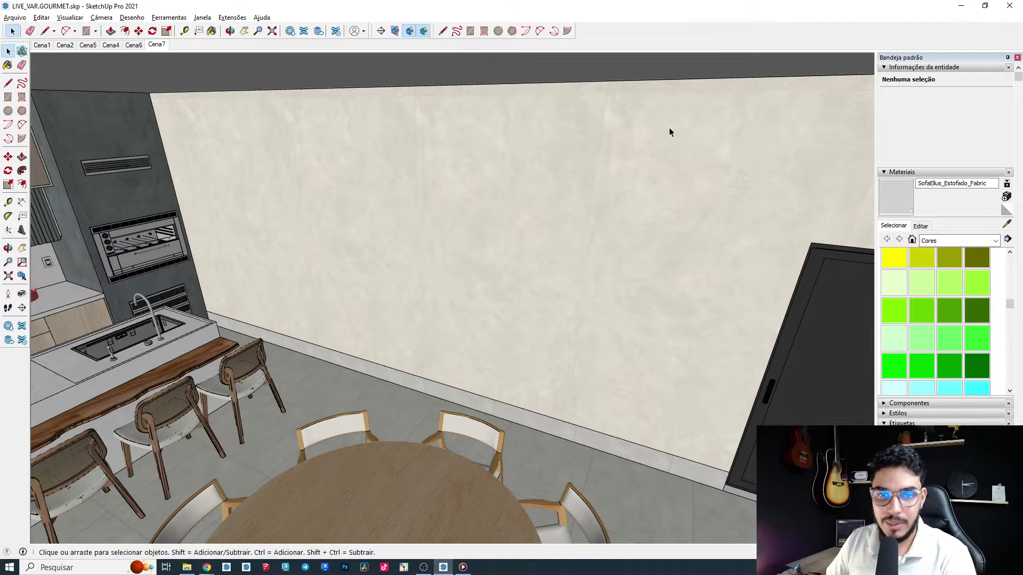
pyautogui.press('r')
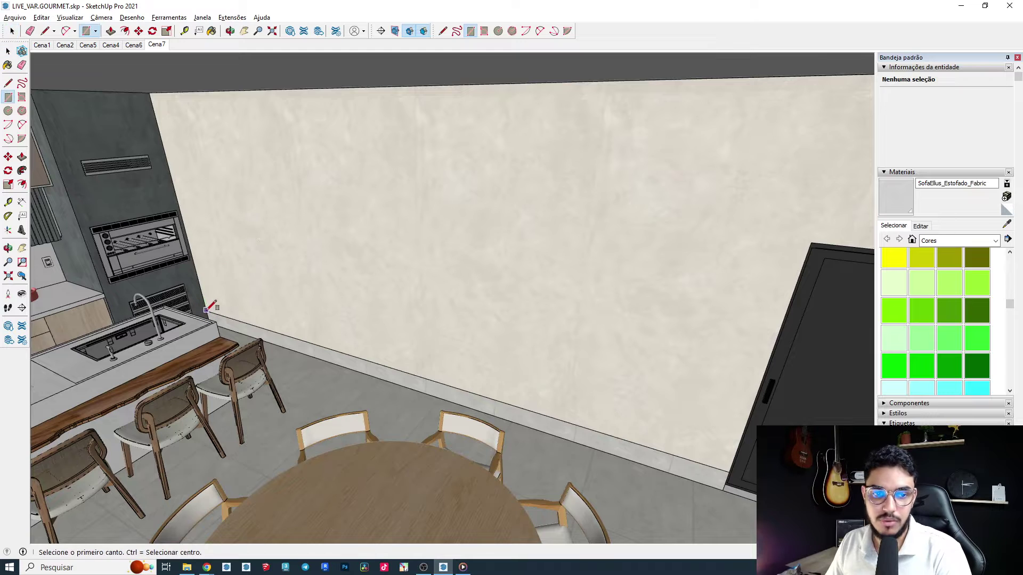
pyautogui.rightClick(601, 36)
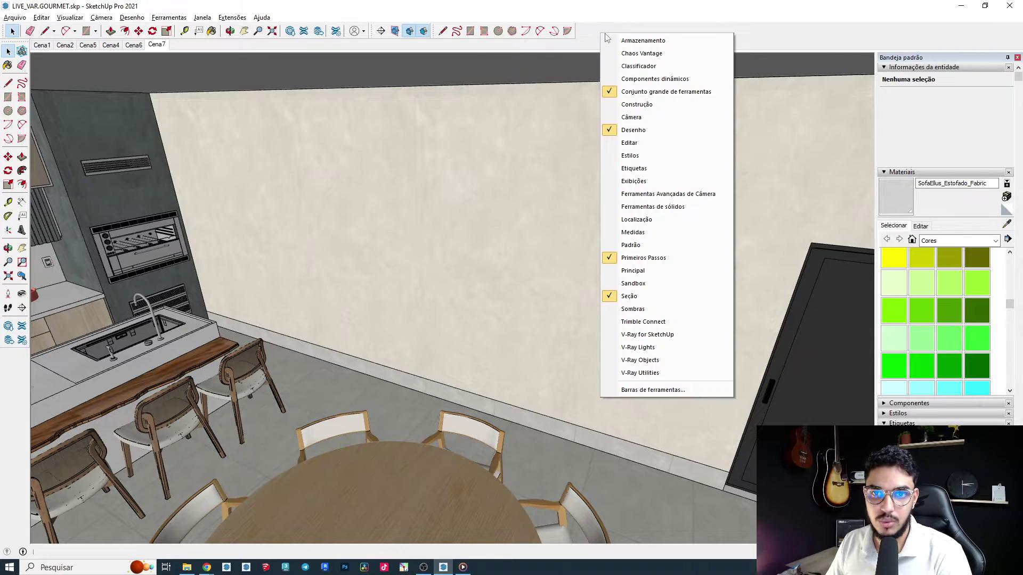
pyautogui.press('Escape')
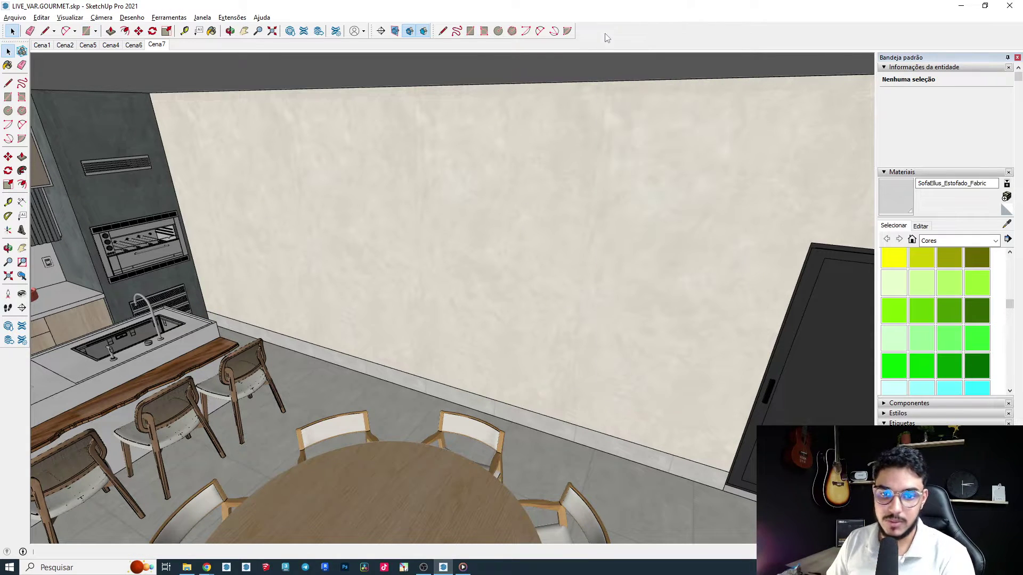
# Step: Install the extension file 1001bit_freeware_v1.0.3_v1.0.5 (1).rbz from Downloads, and dock the 1001bit tools toolbar with the existing toolbars
pyautogui.click(336, 30)
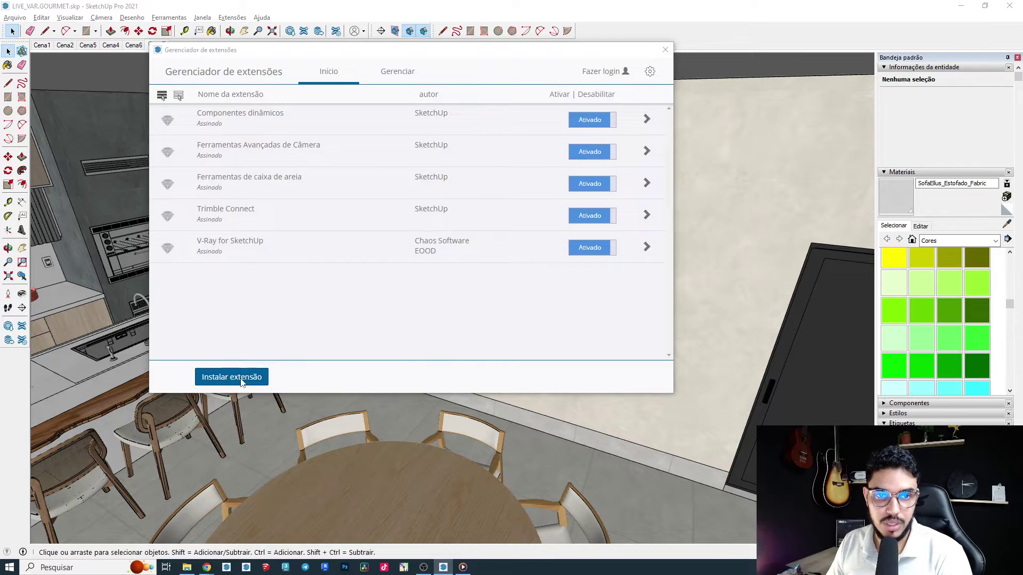
pyautogui.click(241, 382)
pyautogui.click(667, 111)
pyautogui.write('1')
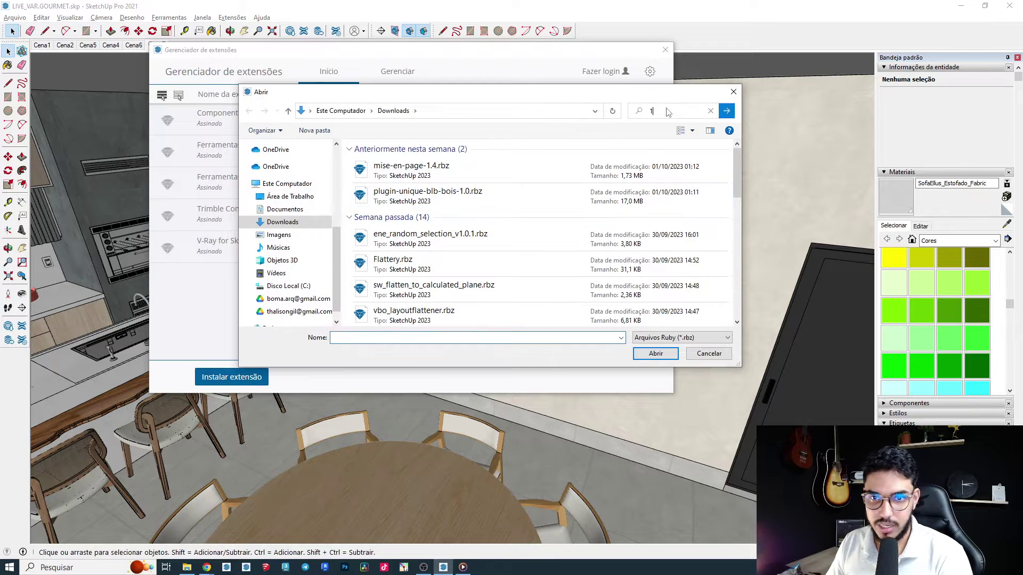
pyautogui.write('001')
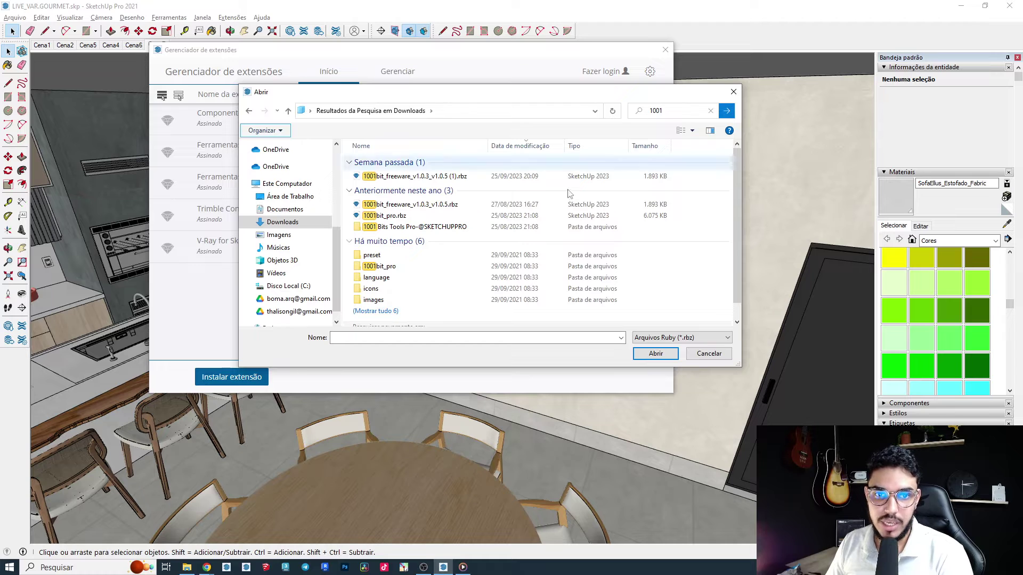
pyautogui.click(410, 177)
pyautogui.doubleClick(410, 179)
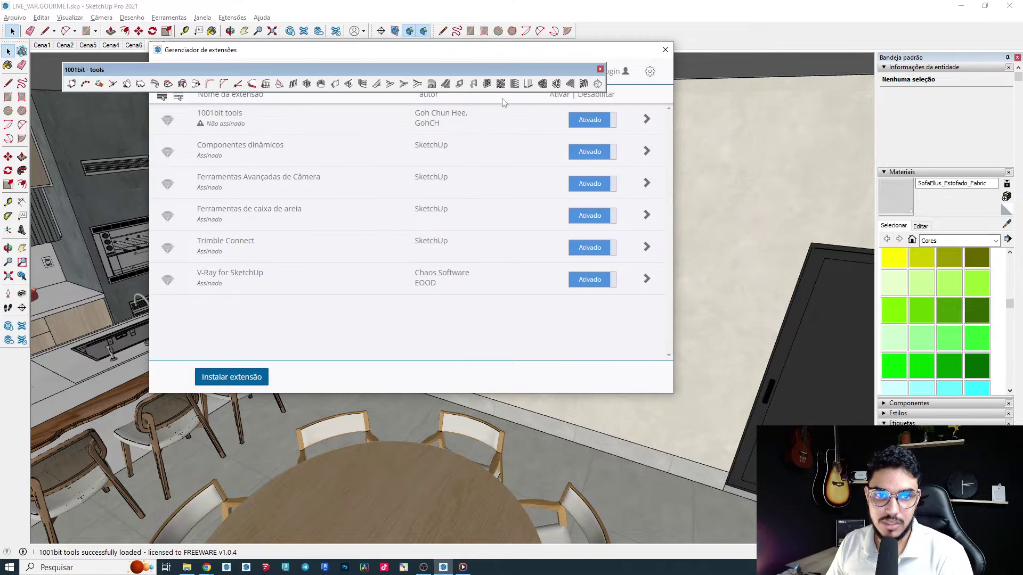
pyautogui.click(665, 49)
pyautogui.moveTo(495, 70); pyautogui.dragTo(438, 34)
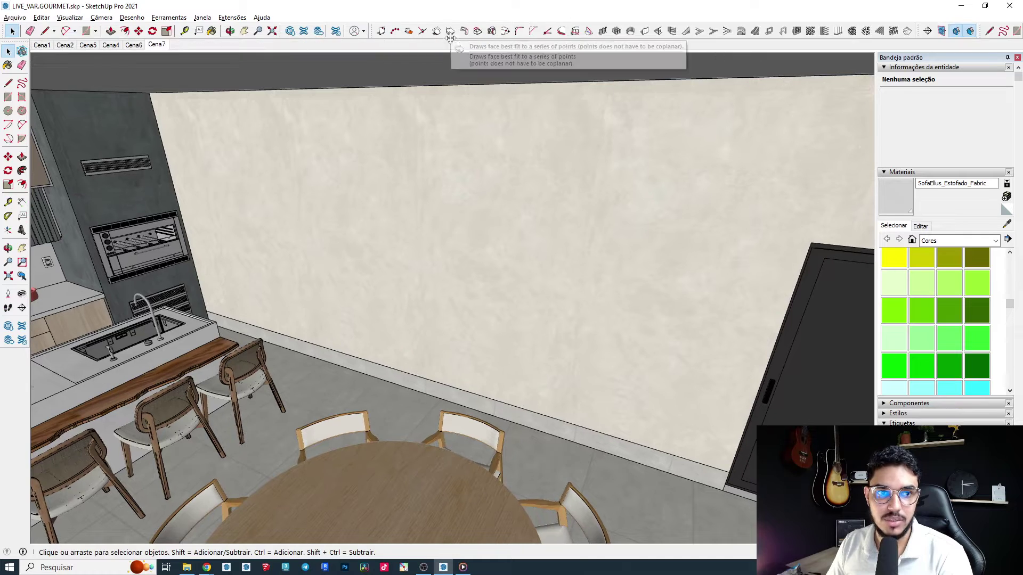
# Step: Draw a large rectangle on the interior wall from the oven tower's lower corner to just short of the sliding door
pyautogui.moveTo(507, 155); pyautogui.dragTo(288, 274, button='middle')
pyautogui.scroll(-5, 436, 244)
pyautogui.press('r')
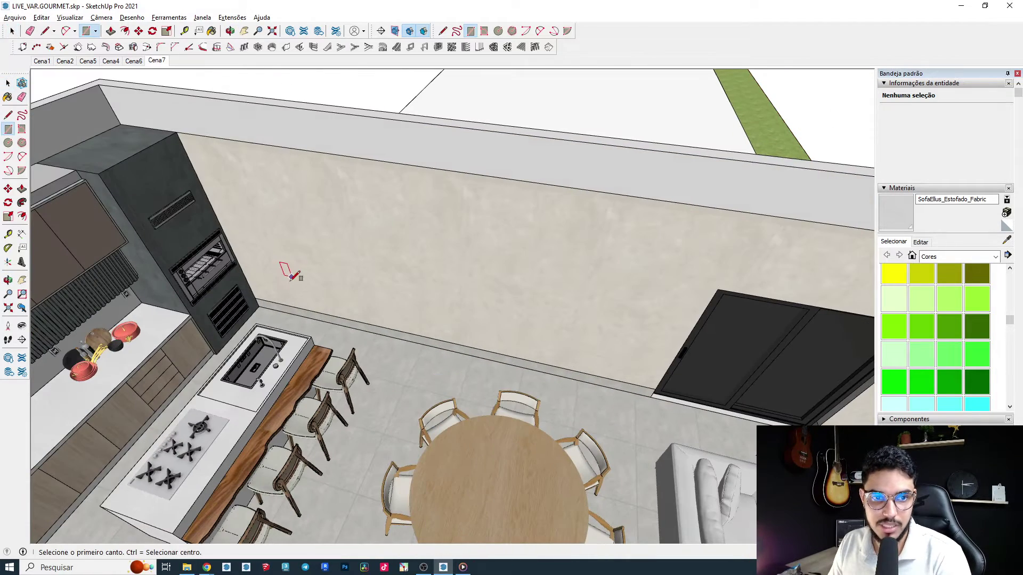
pyautogui.click(255, 296)
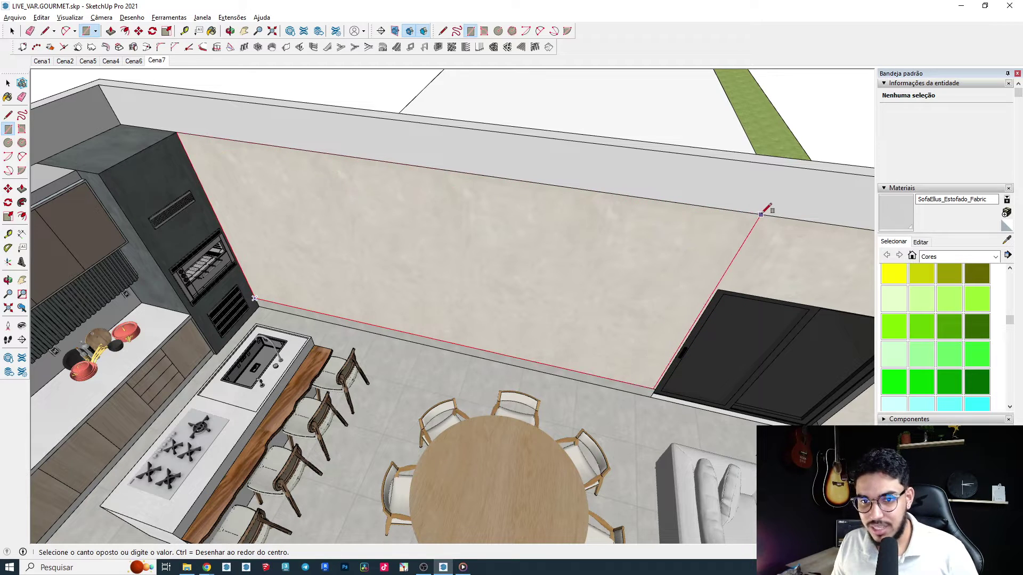
pyautogui.click(703, 232)
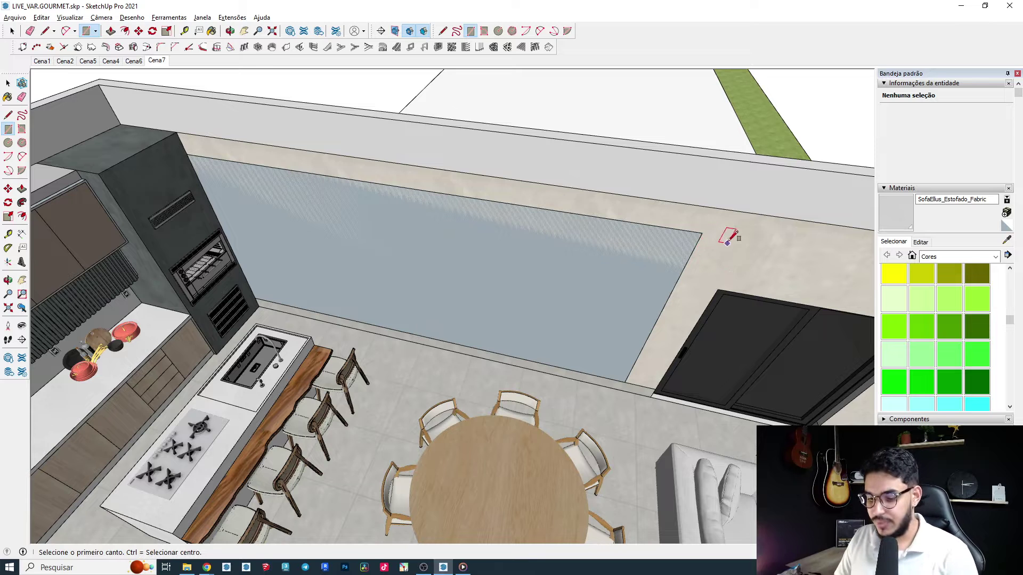
# Step: Make the wall rectangle's face and edges a group
pyautogui.press('space')
pyautogui.doubleClick(634, 235)
pyautogui.rightClick(602, 252)
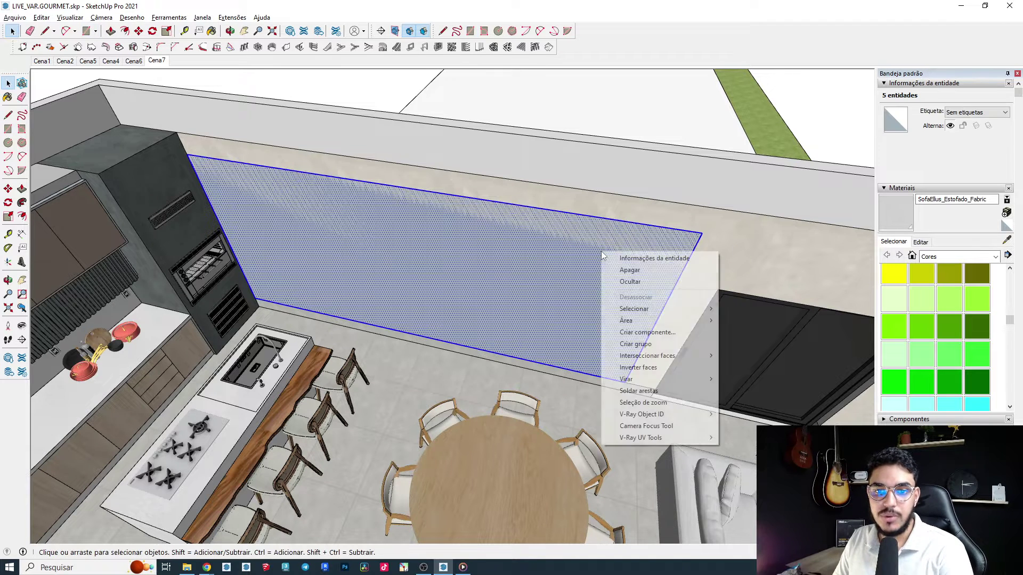
pyautogui.click(636, 344)
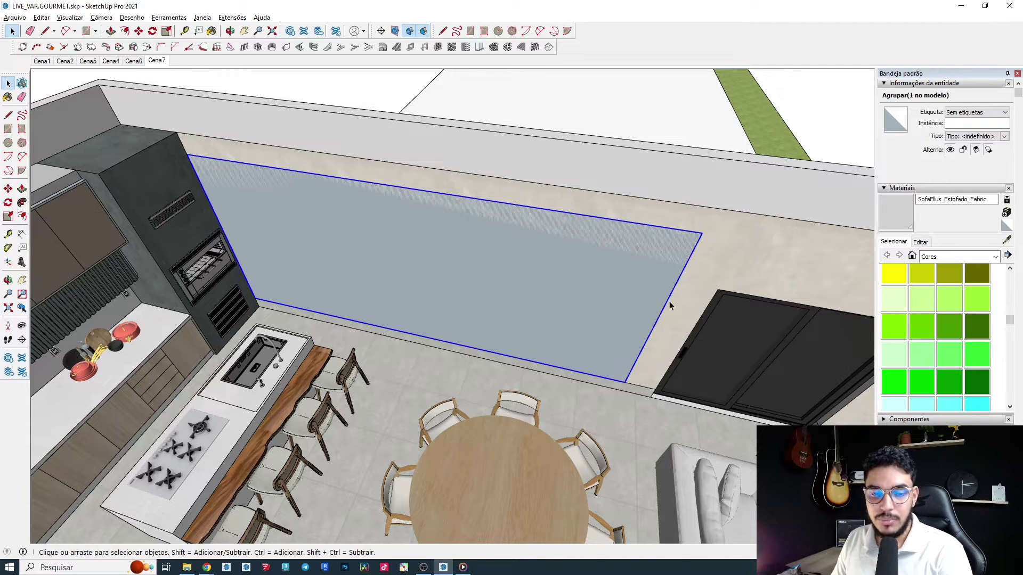
# Step: Scale the rectangle group lengthwise to the near edge of the sliding door and upward to the wall's upper edge
pyautogui.moveTo(586, 288); pyautogui.dragTo(635, 278, button='middle')
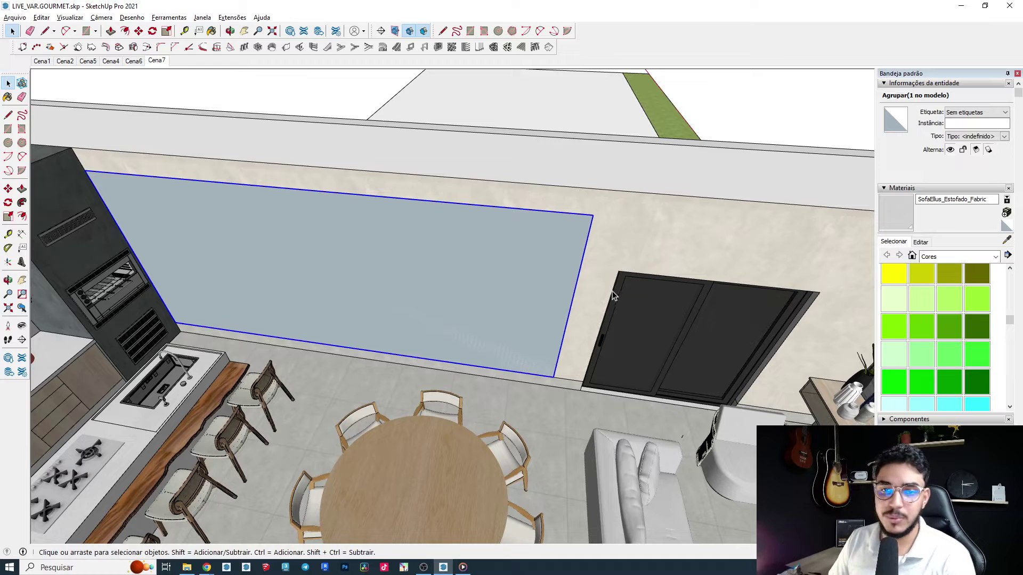
pyautogui.press('s')
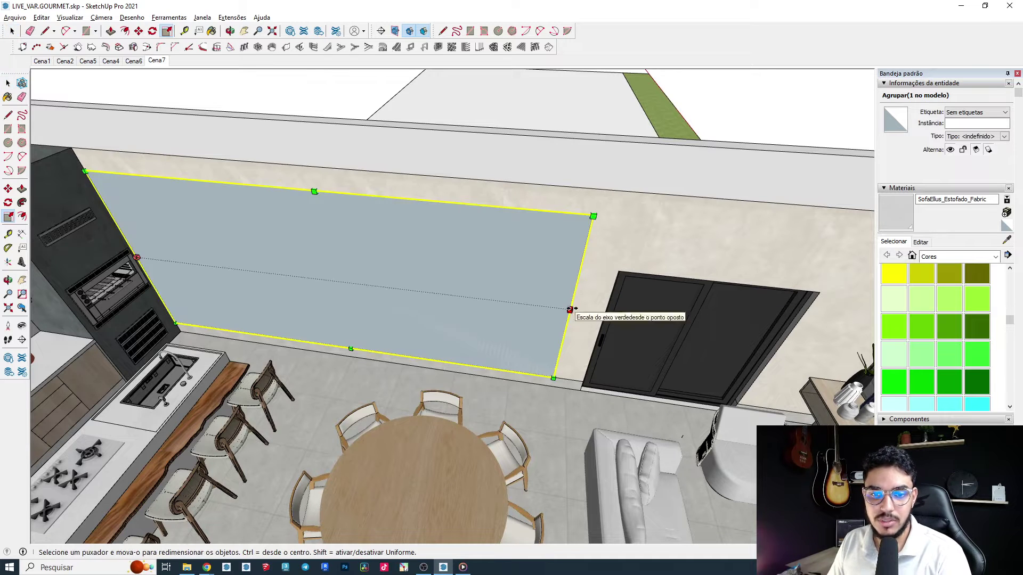
pyautogui.click(570, 309)
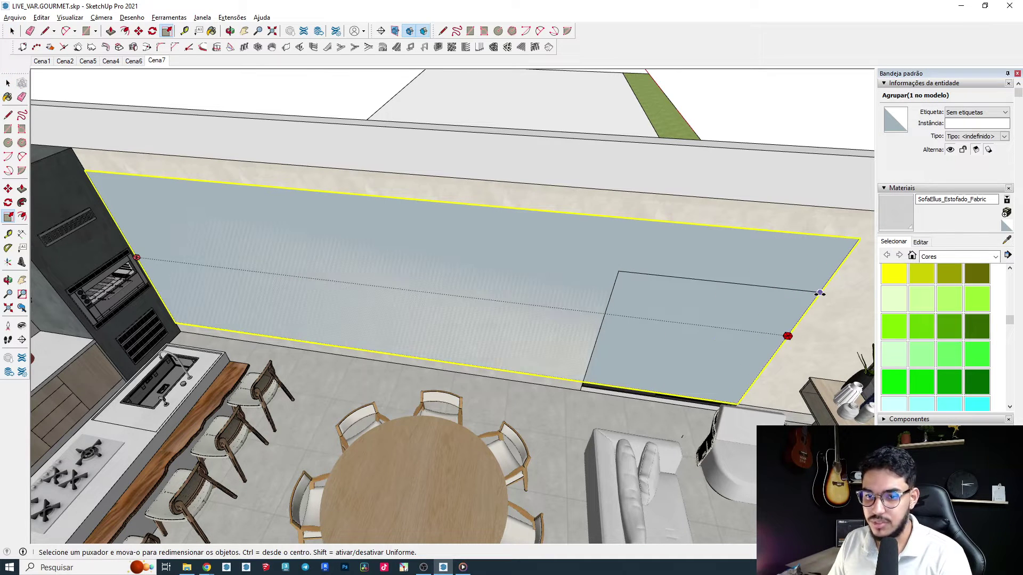
pyautogui.click(619, 273)
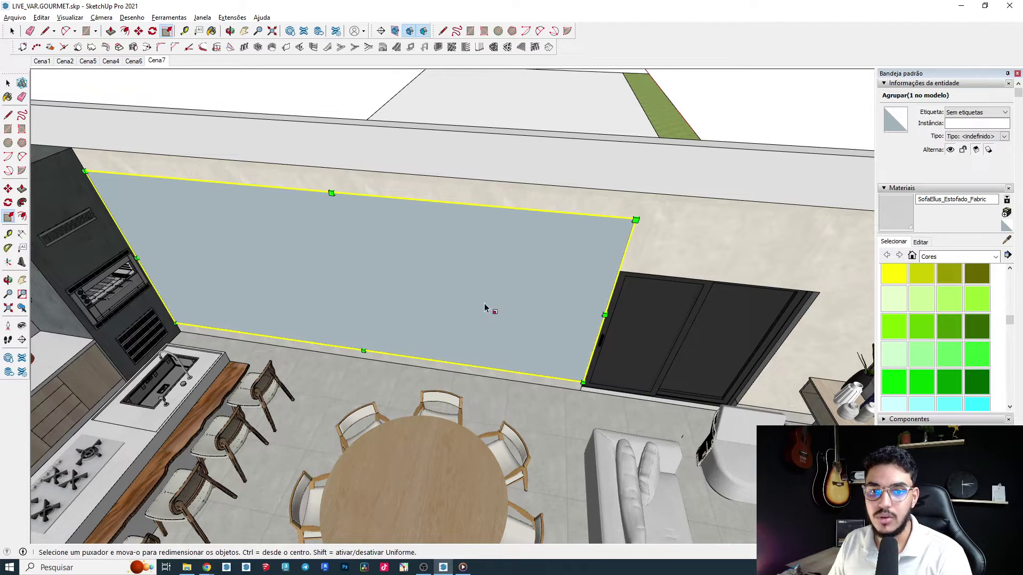
pyautogui.moveTo(485, 308); pyautogui.dragTo(397, 181, button='middle')
pyautogui.click(402, 180)
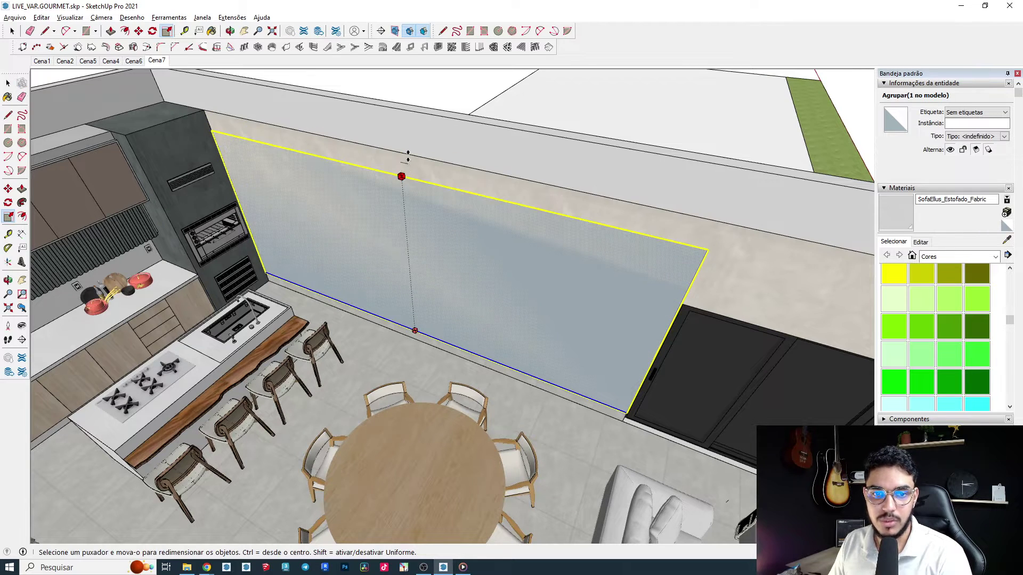
pyautogui.click(412, 160)
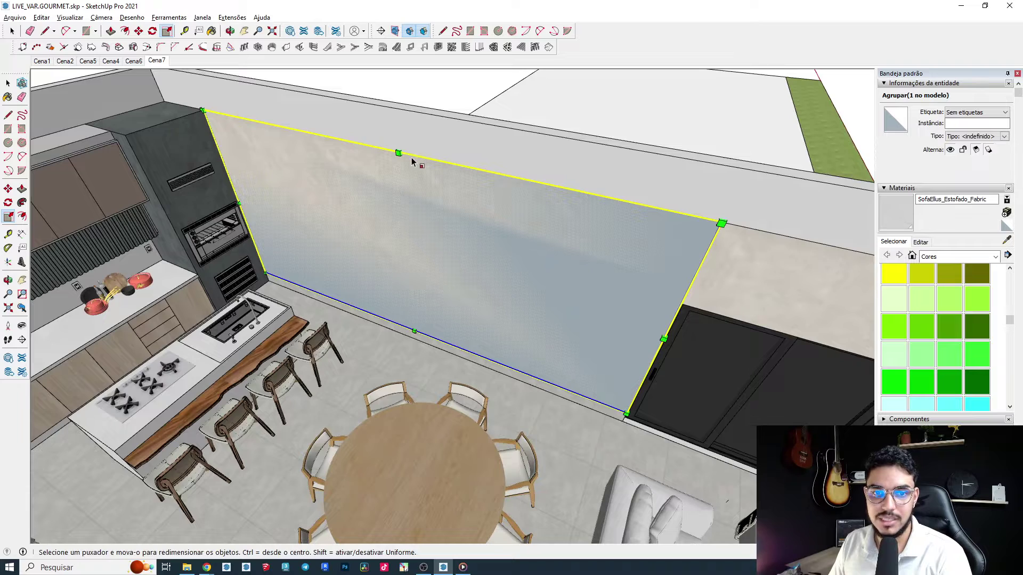
pyautogui.press('space')
# Step: Extrude the face inside the wall rectangle group outward into a thin panel, and close the group
pyautogui.moveTo(469, 267); pyautogui.dragTo(424, 341, button='middle')
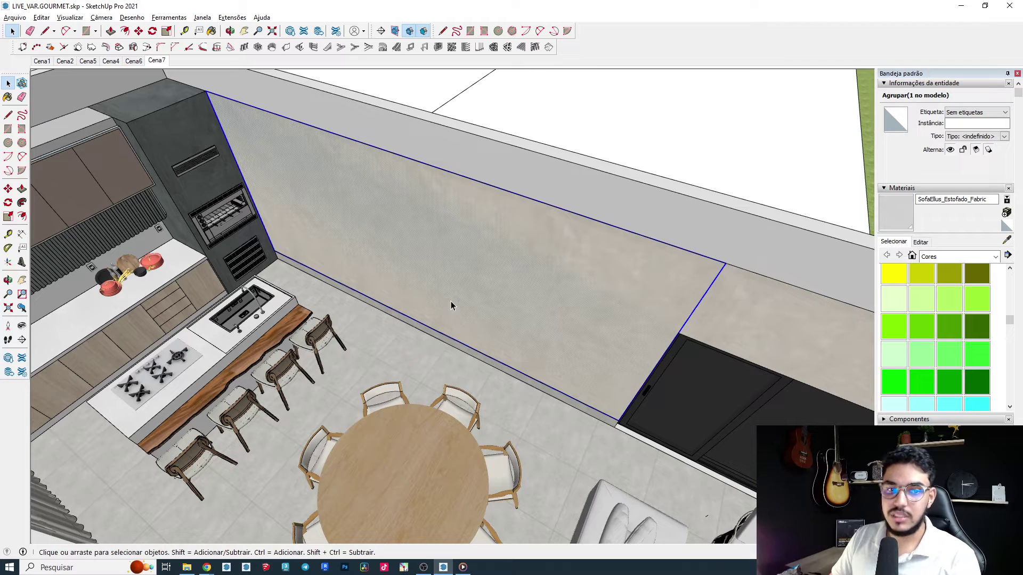
pyautogui.doubleClick(524, 261)
pyautogui.moveTo(401, 197); pyautogui.dragTo(518, 187, button='middle')
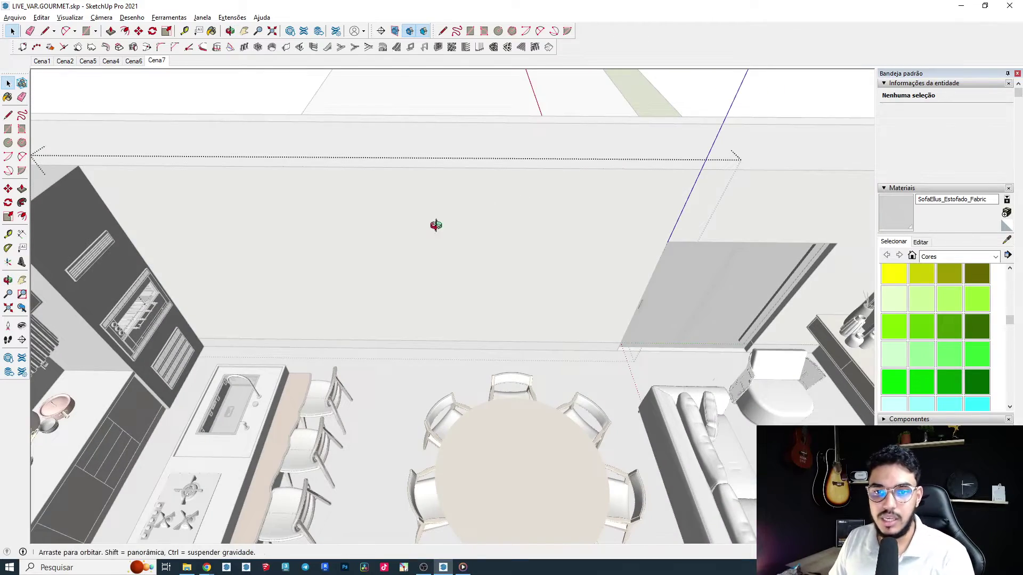
pyautogui.moveTo(436, 225); pyautogui.dragTo(323, 225, button='middle')
pyautogui.click(383, 211)
pyautogui.press('p')
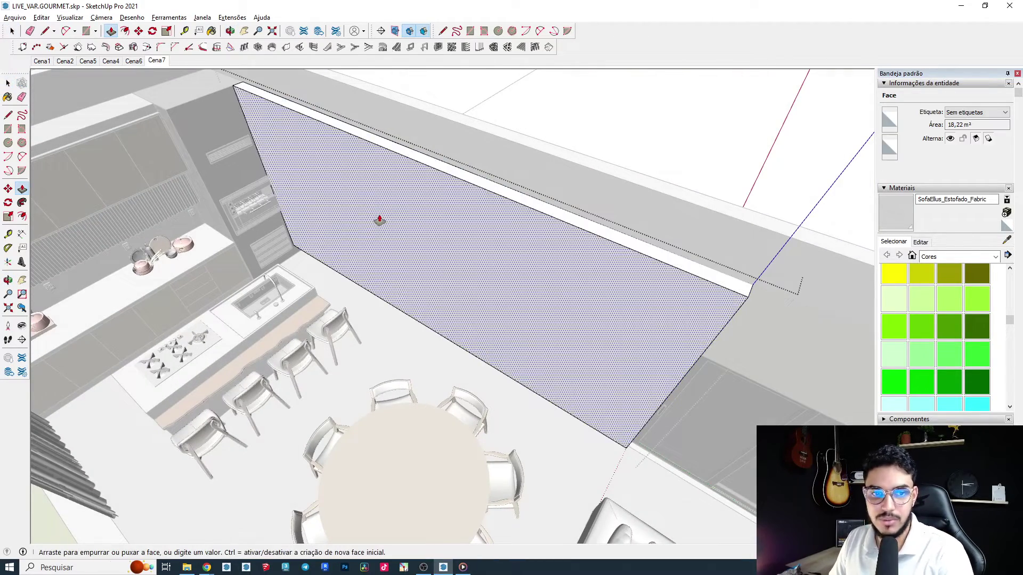
pyautogui.press('Escape')
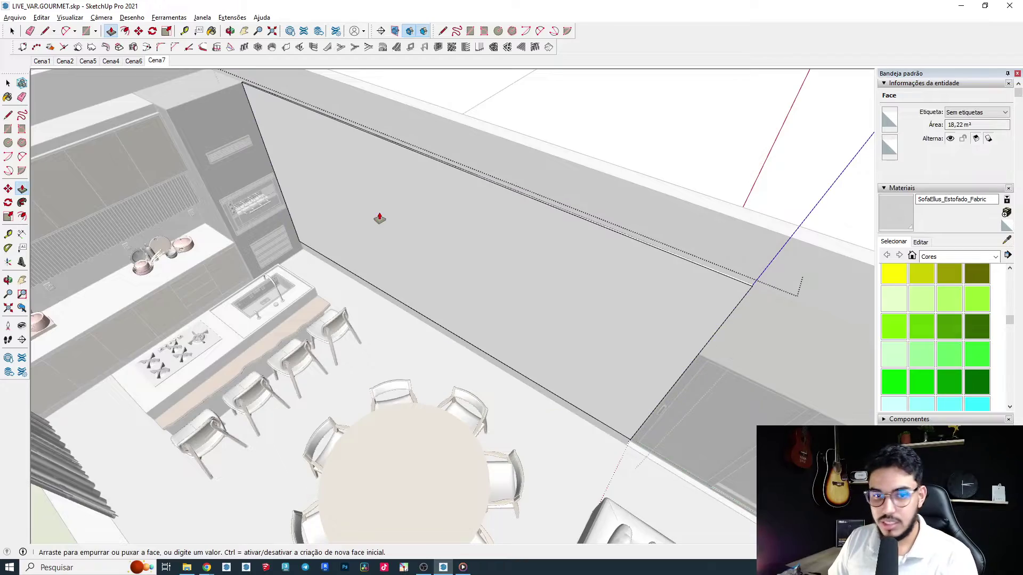
pyautogui.press('space')
pyautogui.click(533, 246)
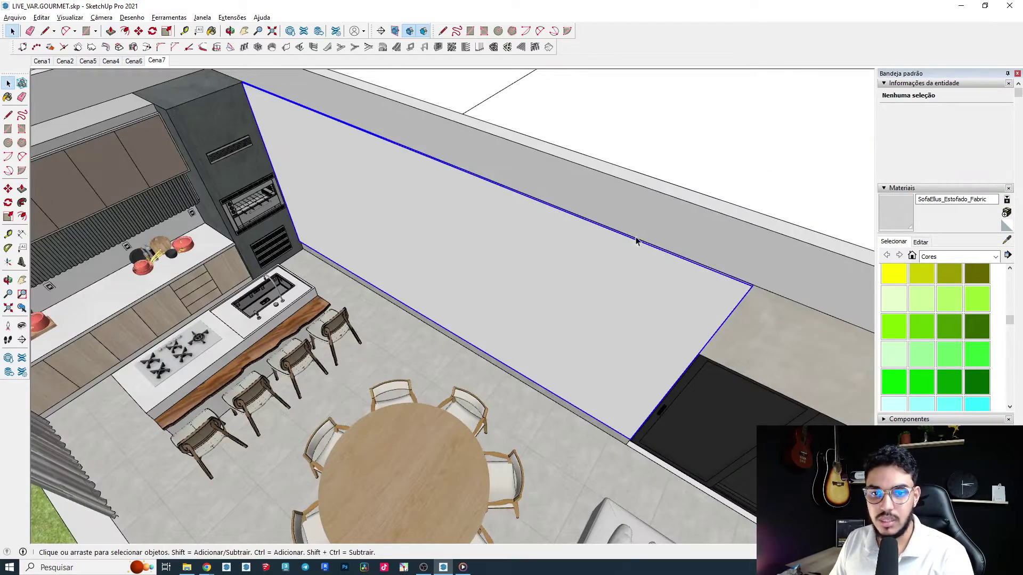
# Step: Switch to Pinterest to open the pin "Dimensões para painel ripado" for its slat sizes, and return to SketchUp
pyautogui.moveTo(638, 240); pyautogui.dragTo(666, 247, button='middle')
pyautogui.moveTo(712, 280); pyautogui.dragTo(683, 294, button='middle')
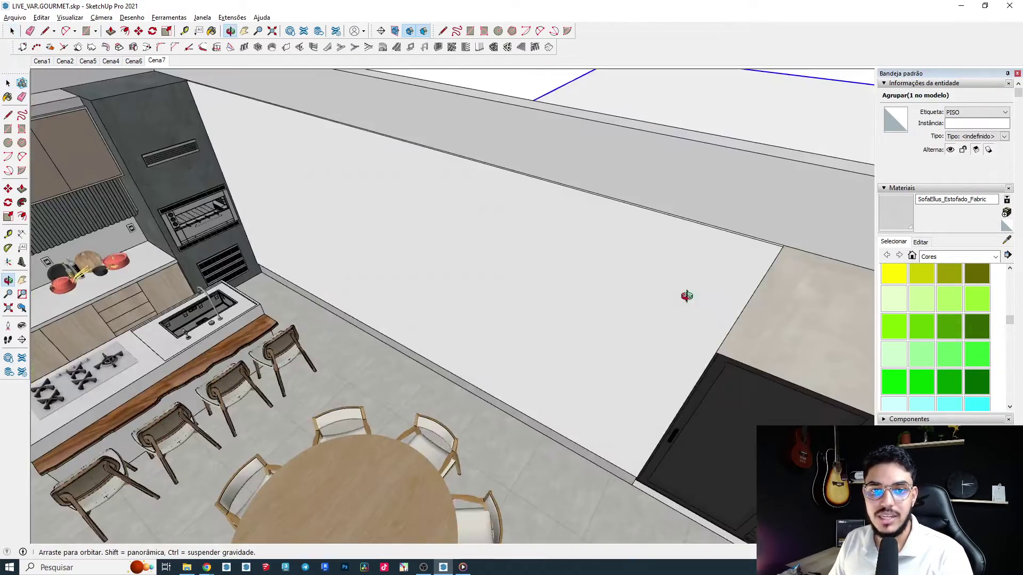
pyautogui.scroll(-3, 367, 247)
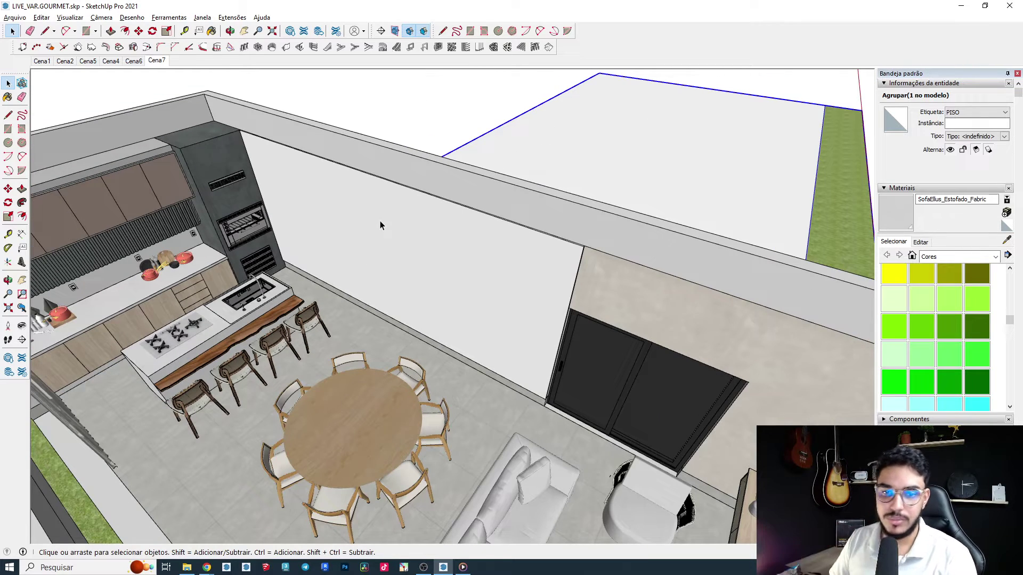
pyautogui.hotkey('alt', 'Tab')
pyautogui.scroll(-1, 72, 268)
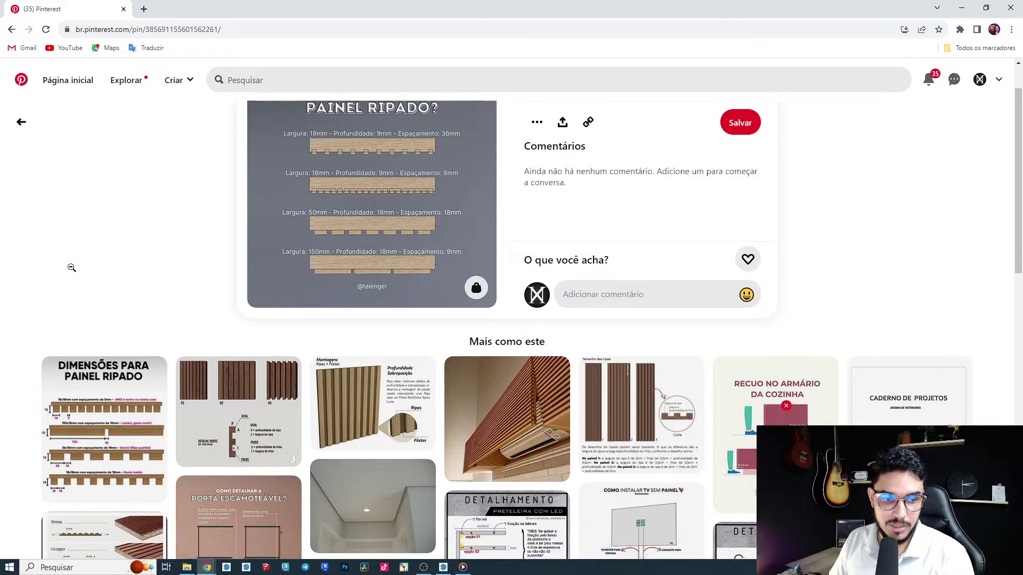
pyautogui.scroll(-1, 102, 373)
pyautogui.click(104, 383)
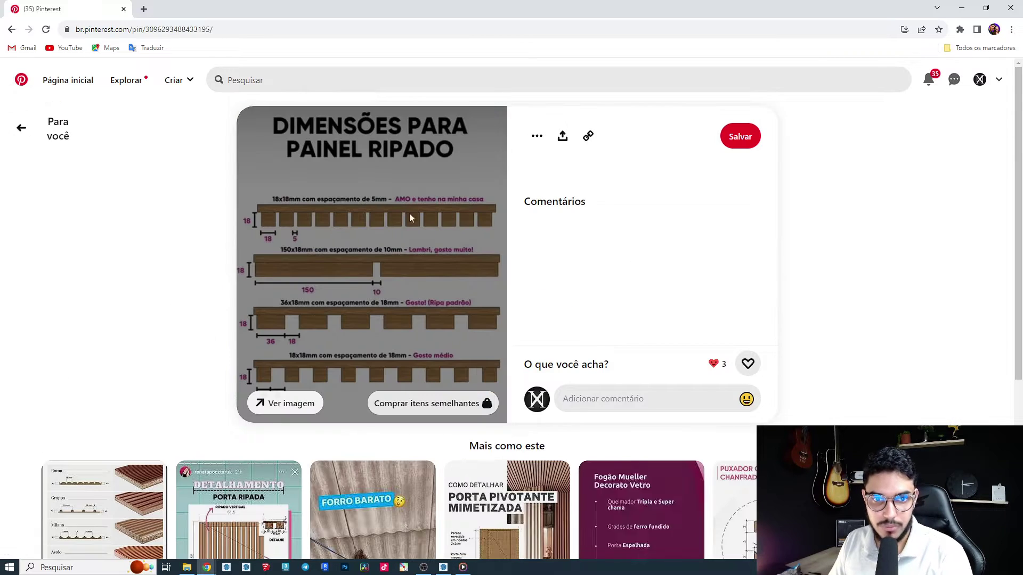
pyautogui.hotkey('alt', 'Tab')
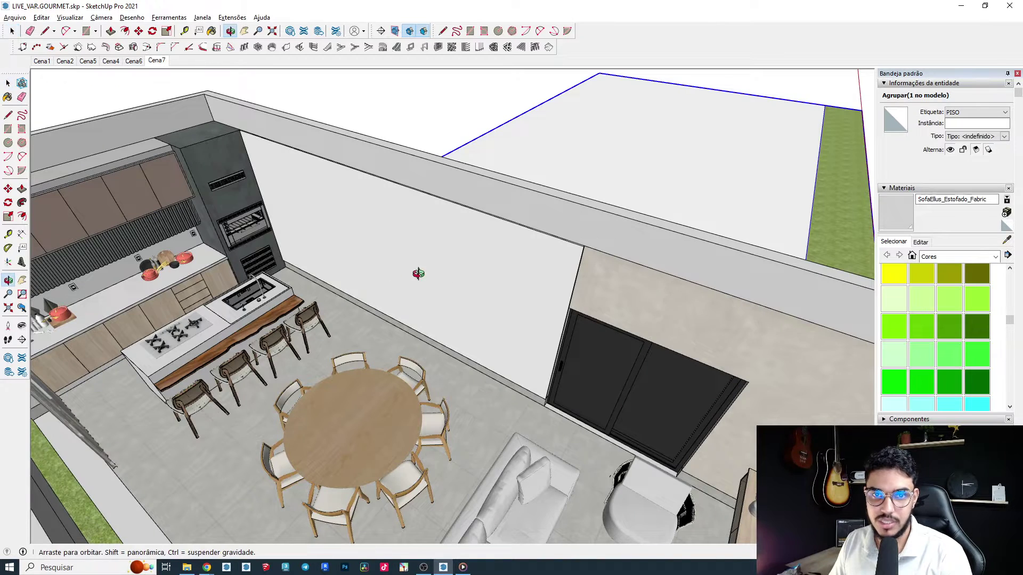
pyautogui.moveTo(419, 274); pyautogui.dragTo(583, 256)
pyautogui.press('space')
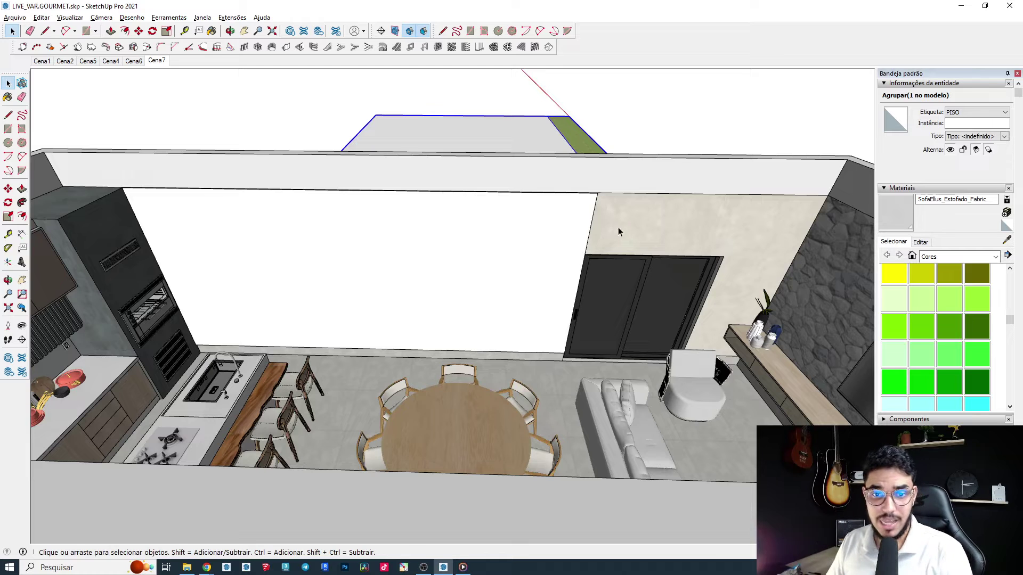
# Step: Open the panel group on the interior wall for editing and select its front face
pyautogui.moveTo(618, 232); pyautogui.dragTo(547, 268, button='middle')
pyautogui.click(554, 258)
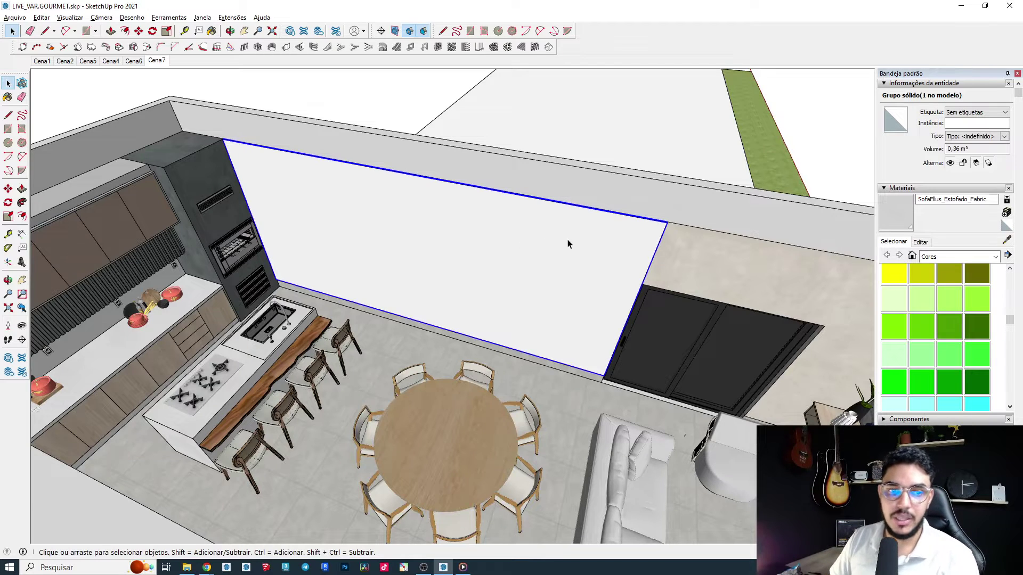
pyautogui.doubleClick(511, 248)
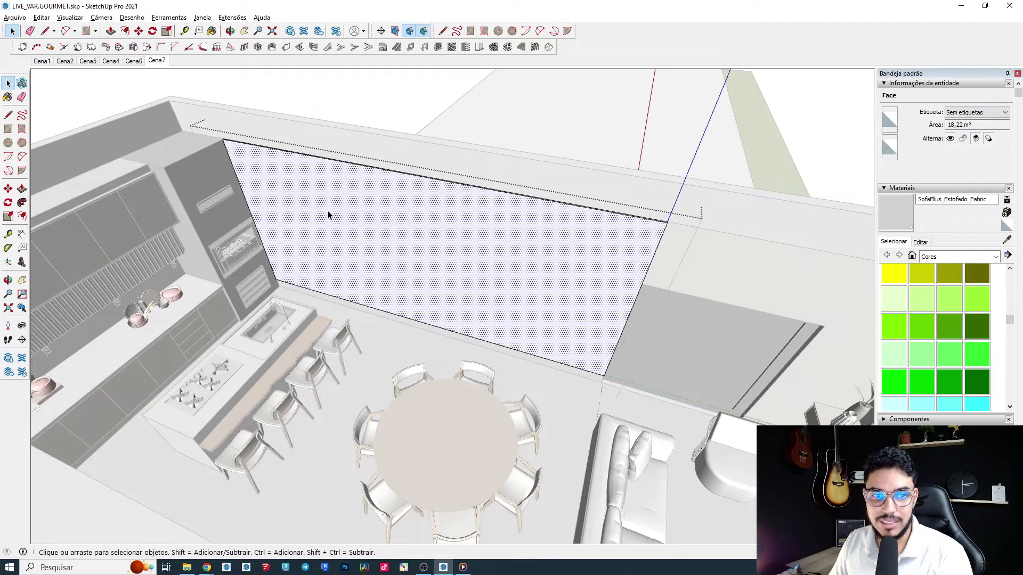
pyautogui.scroll(3, 373, 203)
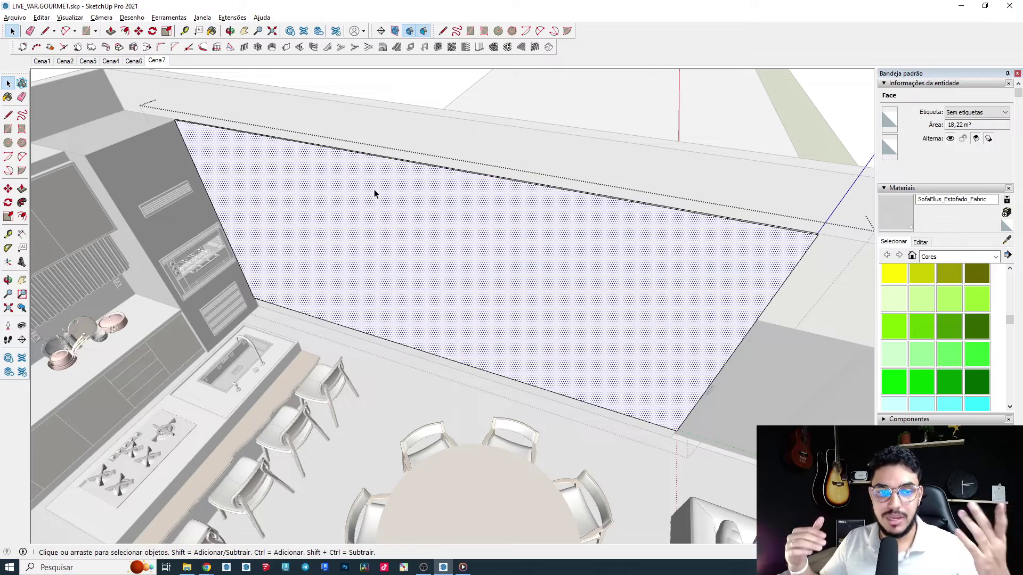
pyautogui.moveTo(599, 134); pyautogui.dragTo(364, 251, button='middle')
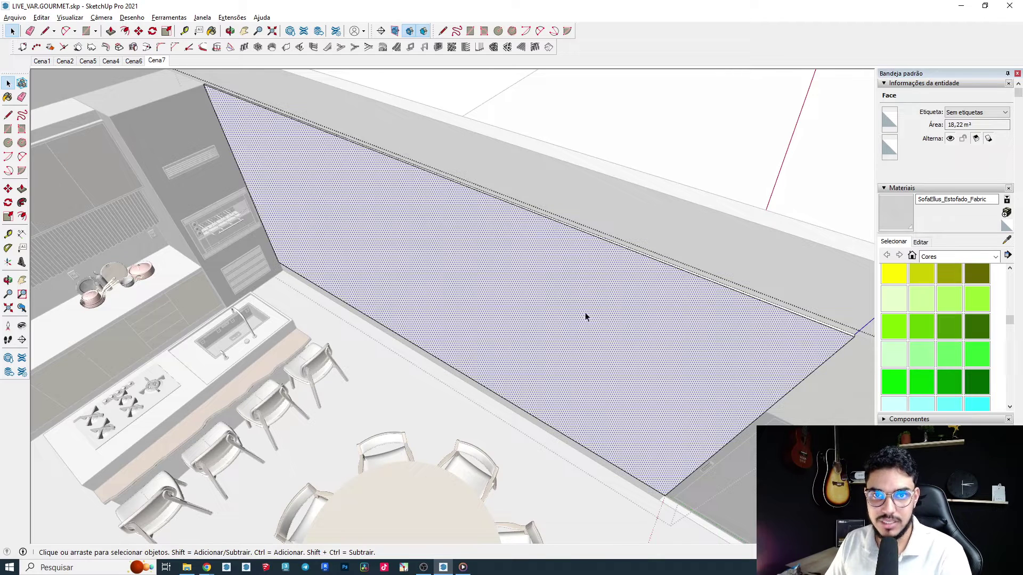
# Step: Copy the panel's front face and its bounding edges a short distance outward along the red axis
pyautogui.doubleClick(596, 294)
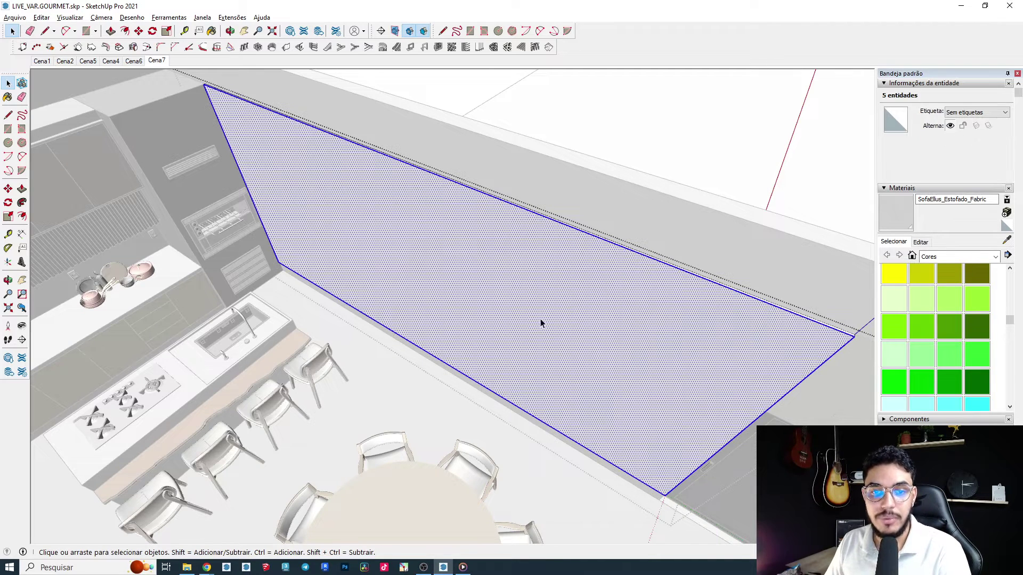
pyautogui.moveTo(515, 287); pyautogui.dragTo(544, 268, button='middle')
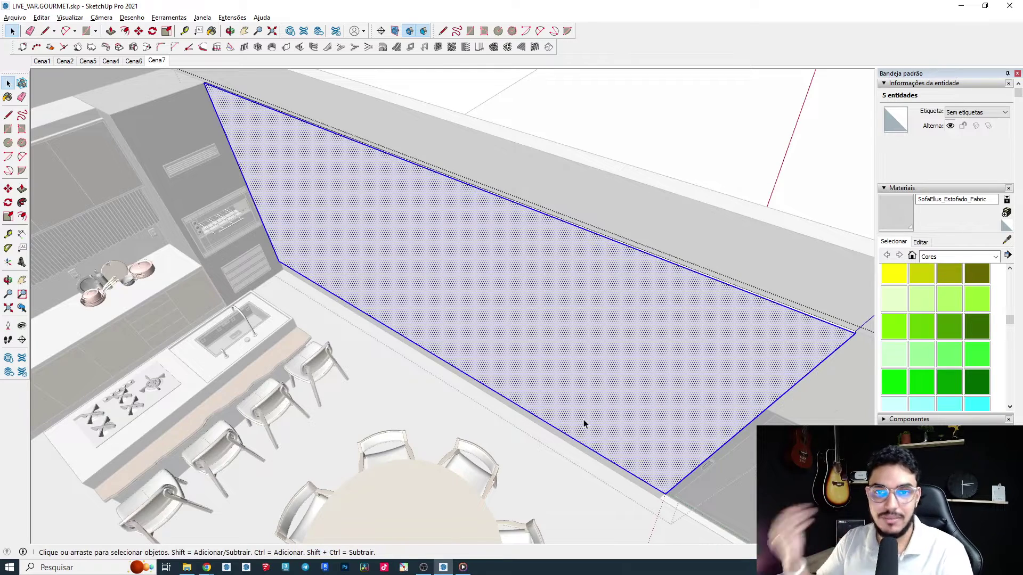
pyautogui.moveTo(581, 411); pyautogui.dragTo(474, 244, button='middle')
pyautogui.click(465, 227)
pyautogui.doubleClick(463, 226)
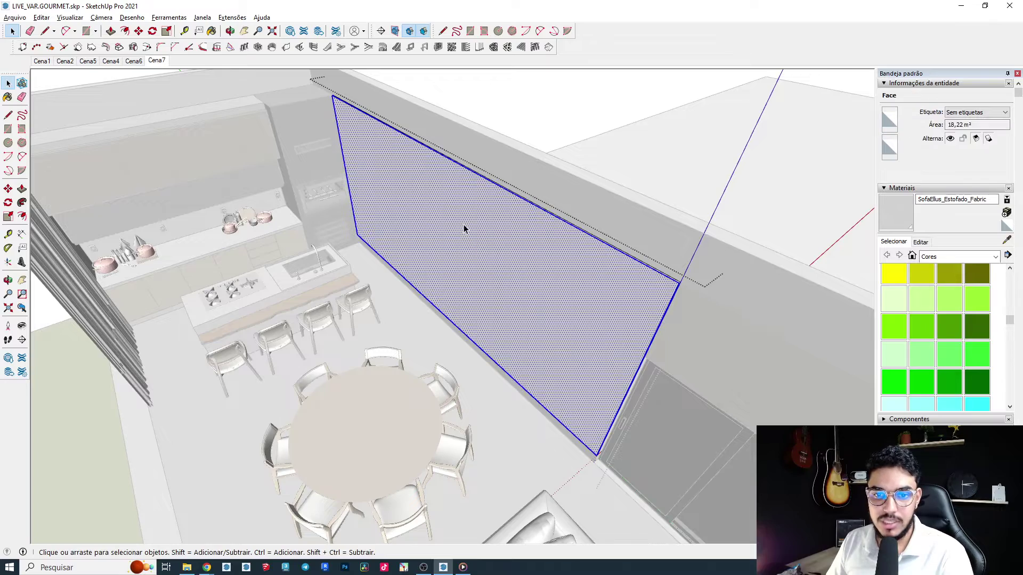
pyautogui.scroll(2, 689, 290)
pyautogui.scroll(3, 677, 287)
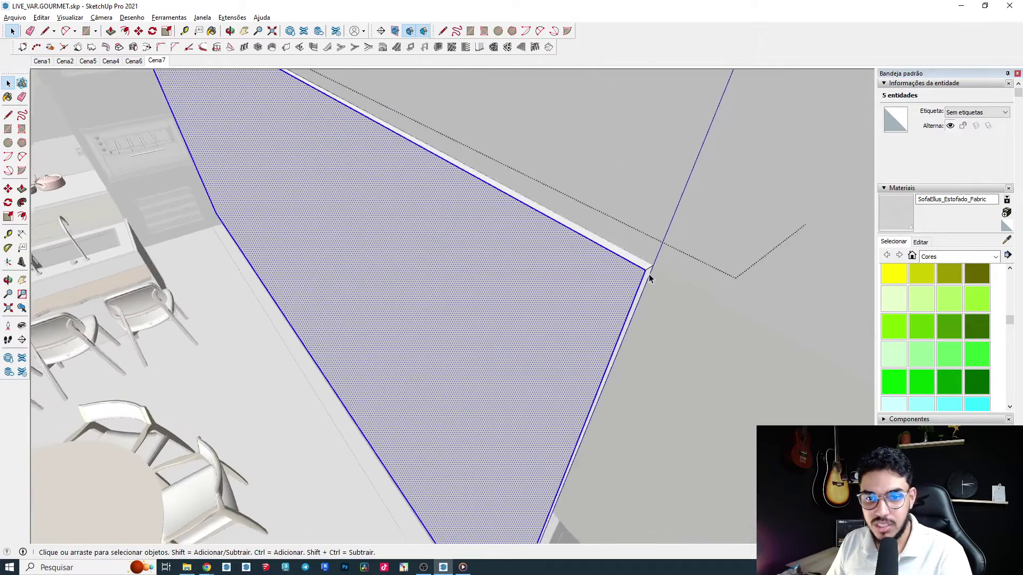
pyautogui.moveTo(646, 274); pyautogui.dragTo(486, 205, button='middle')
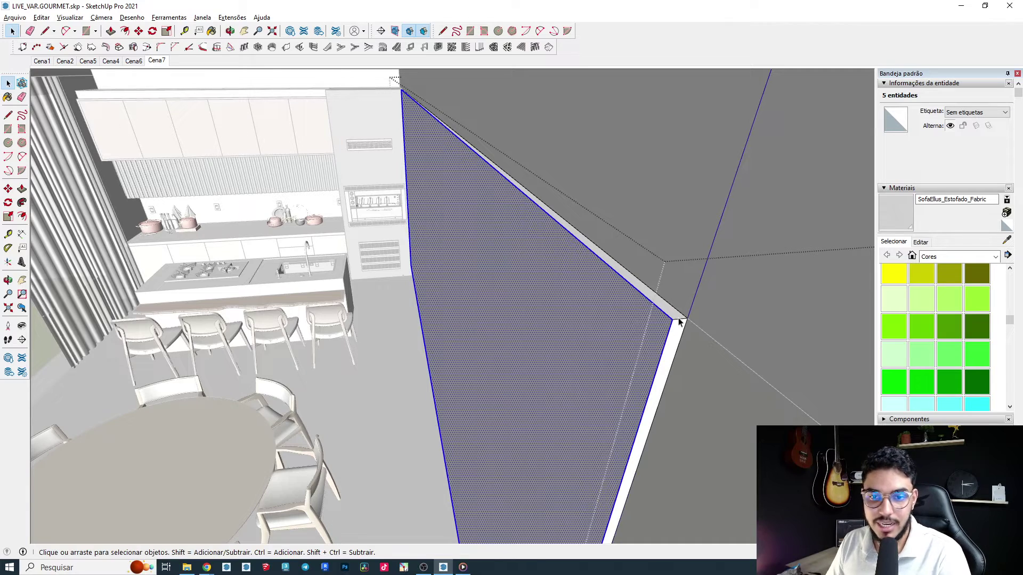
pyautogui.moveTo(482, 249); pyautogui.dragTo(507, 390, button='middle')
pyautogui.press('m')
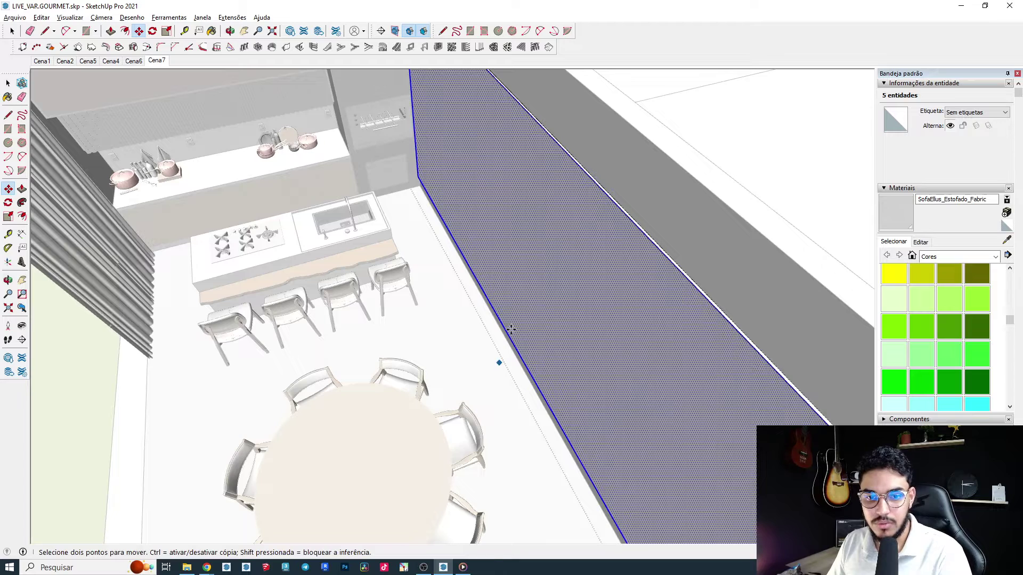
pyautogui.click(521, 307)
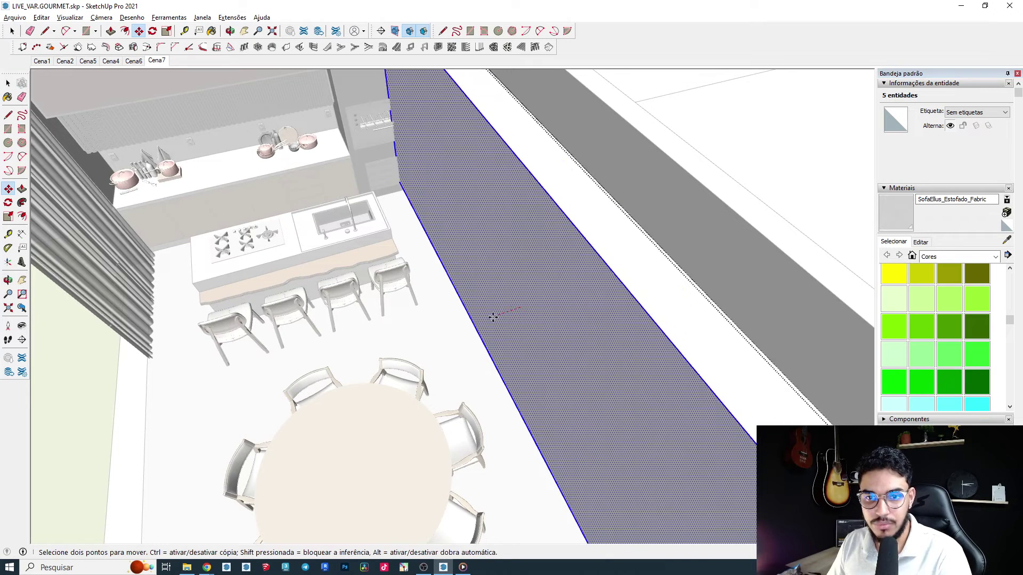
pyautogui.press('ctrl')
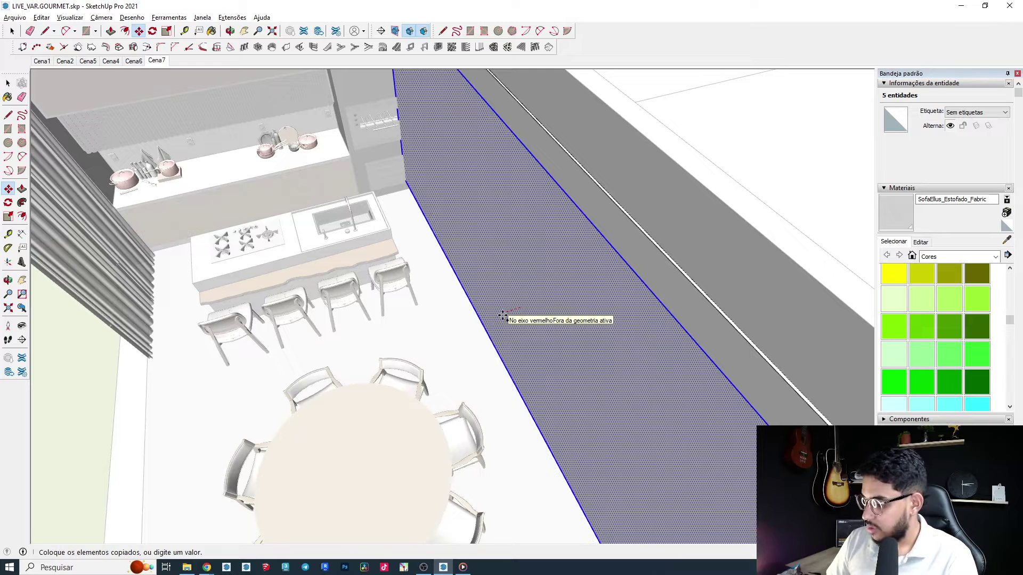
pyautogui.click(507, 312)
pyautogui.press('space')
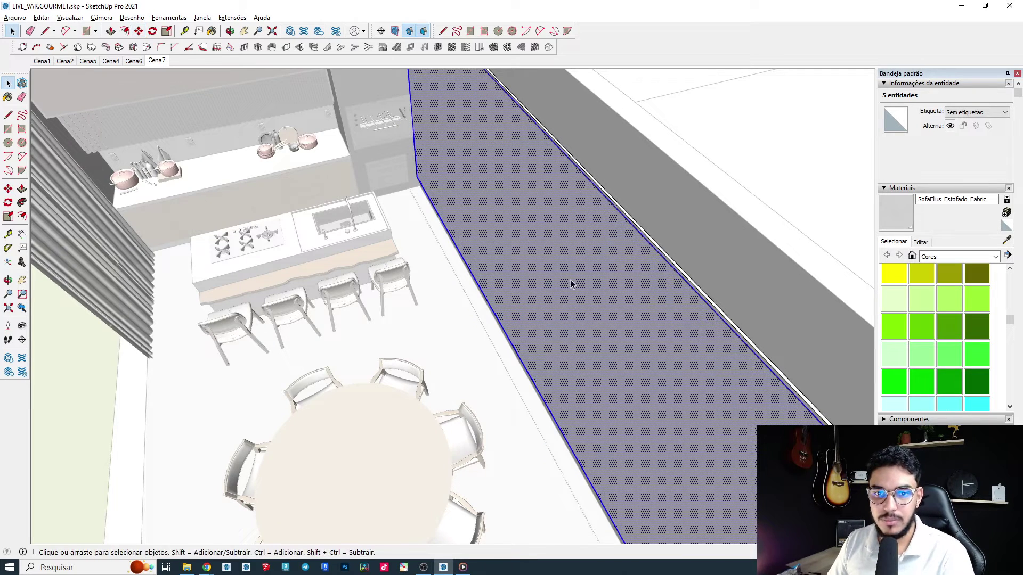
# Step: Make the copied front face and its edges a separate group inside the panel group
pyautogui.scroll(-2, 574, 285)
pyautogui.scroll(4, 739, 442)
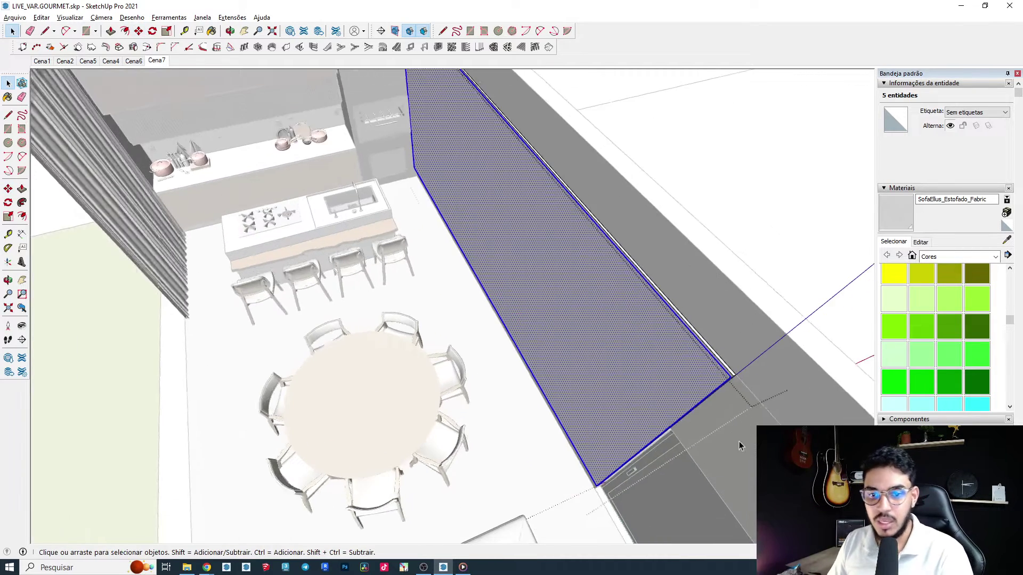
pyautogui.moveTo(728, 340); pyautogui.dragTo(461, 153, button='middle')
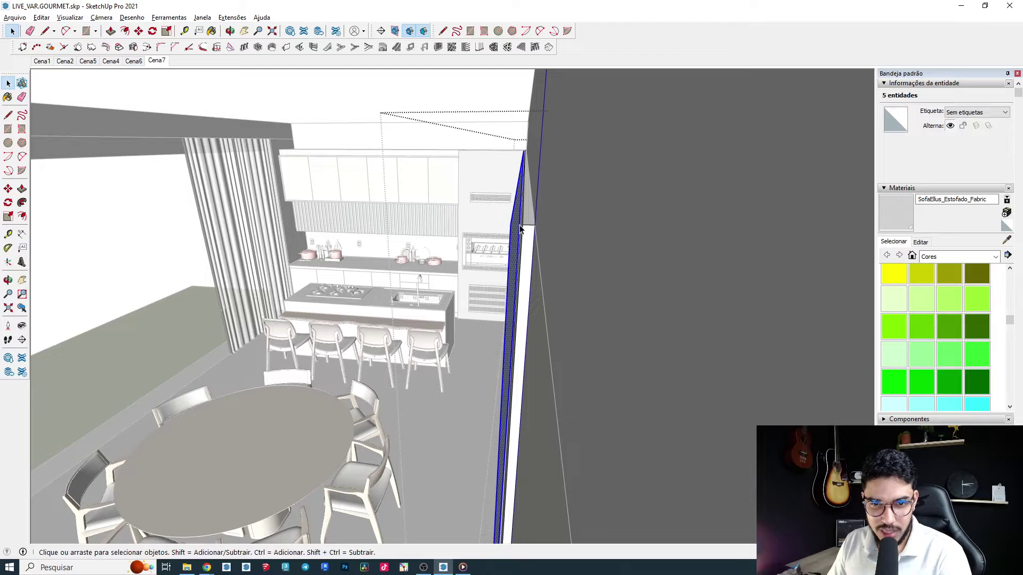
pyautogui.moveTo(521, 229); pyautogui.dragTo(591, 293, button='middle')
pyautogui.rightClick(480, 211)
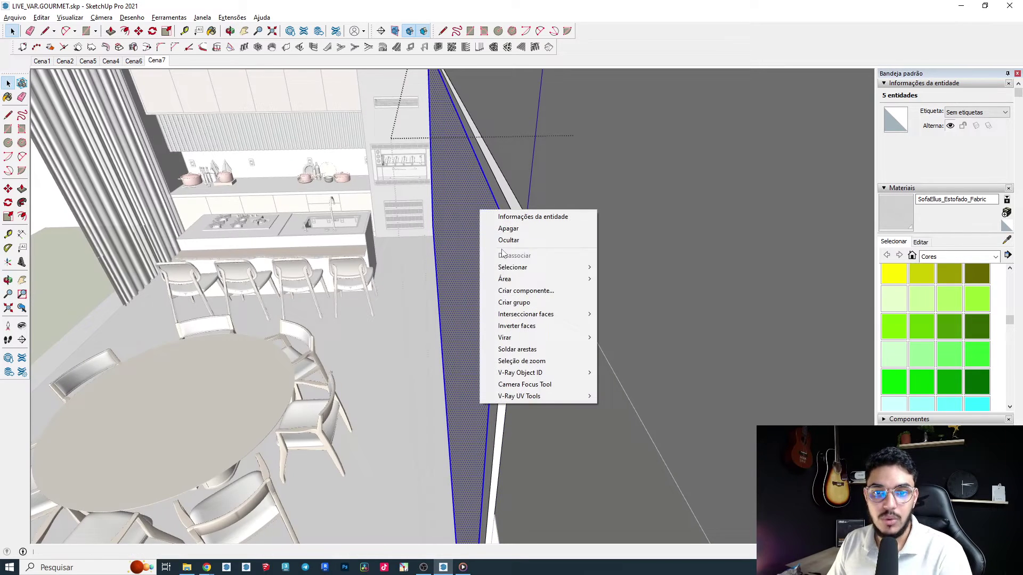
pyautogui.click(510, 302)
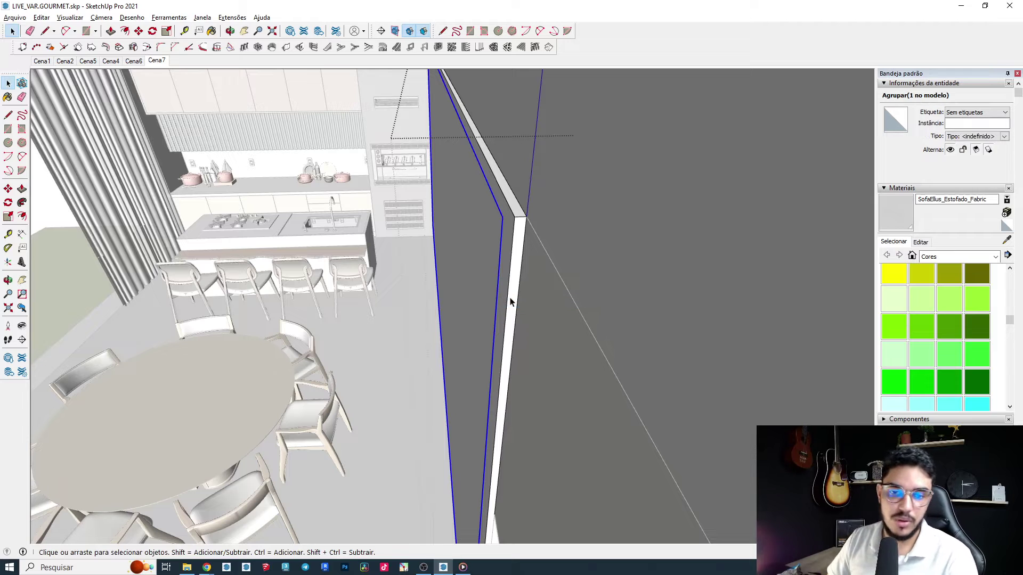
# Step: Make all faces and edges of the original panel solid their own nested group, and close the outer group
pyautogui.tripleClick(517, 220)
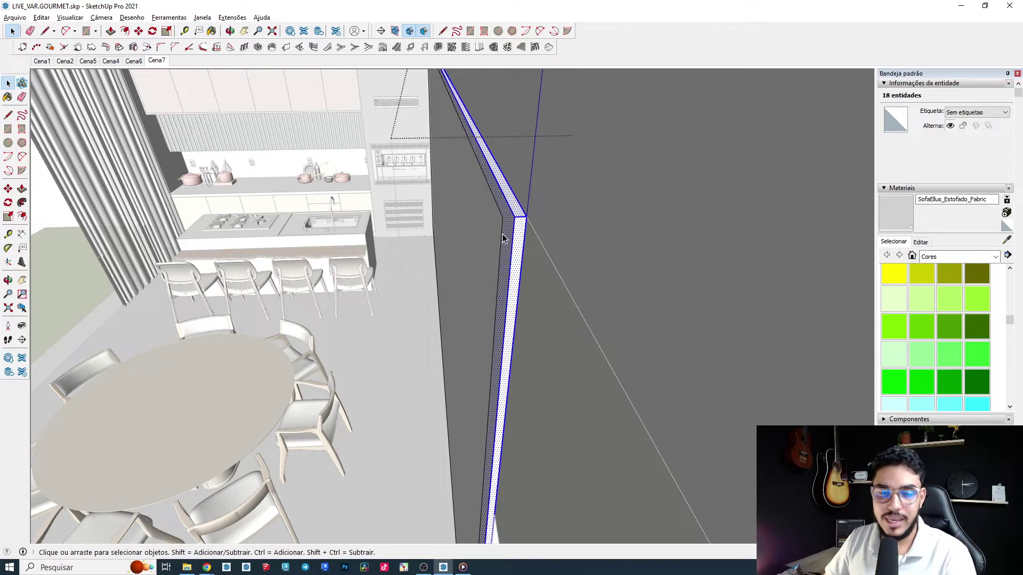
pyautogui.rightClick(510, 249)
pyautogui.click(538, 337)
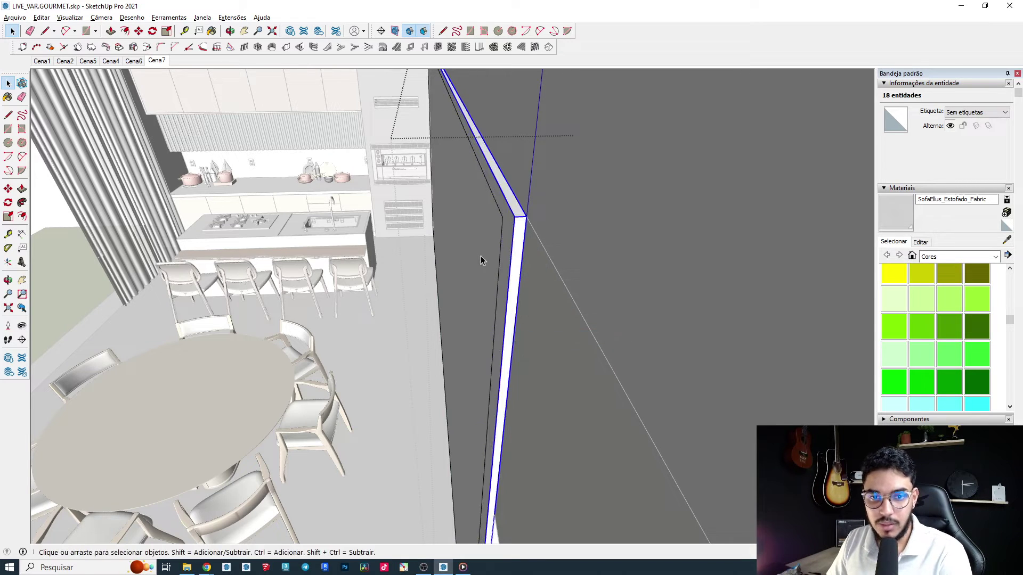
pyautogui.moveTo(482, 258)
pyautogui.mouseDown(button='middle')
pyautogui.moveTo(661, 351)
pyautogui.moveTo(482, 252)
pyautogui.mouseUp(button='middle')
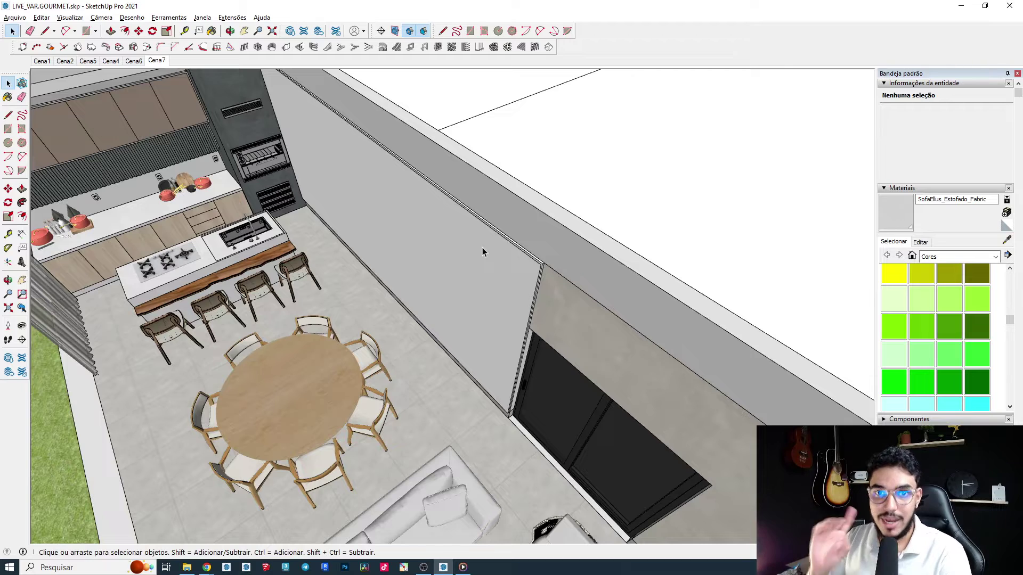
# Step: Reopen the outer panel group and examine its two nested groups, the solid panel and the copied face
pyautogui.scroll(5, 523, 263)
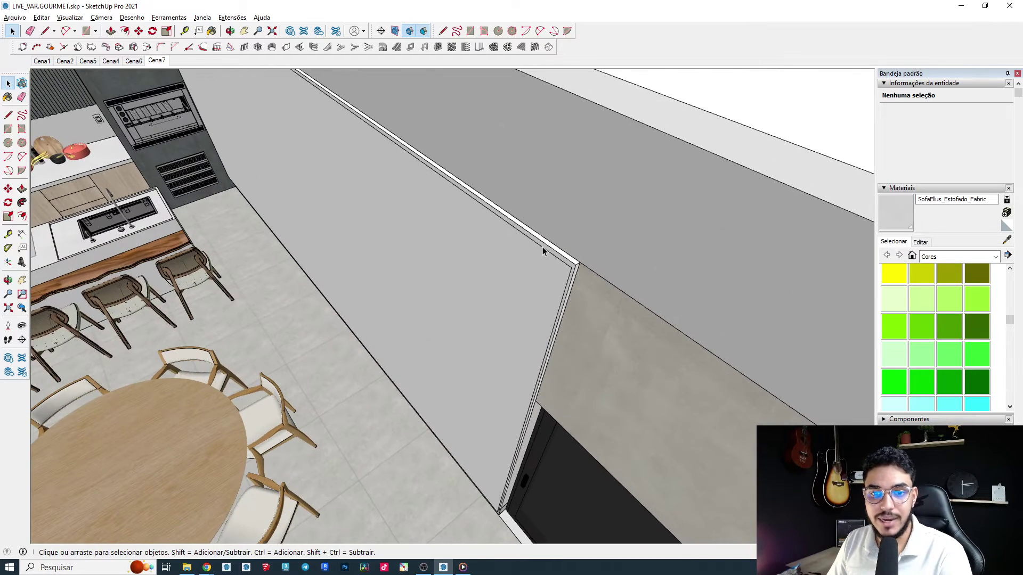
pyautogui.click(474, 345)
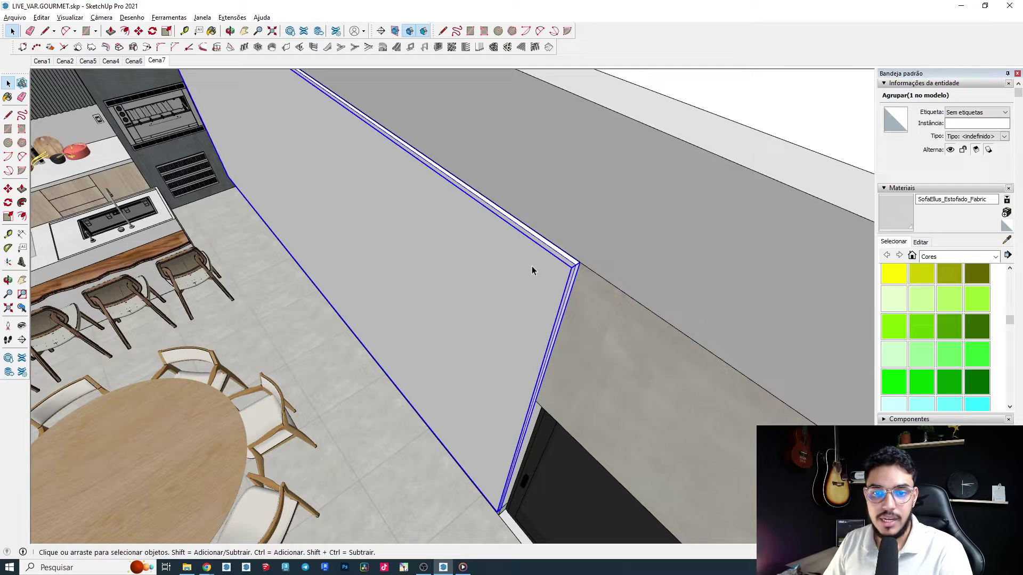
pyautogui.doubleClick(518, 271)
pyautogui.click(566, 262)
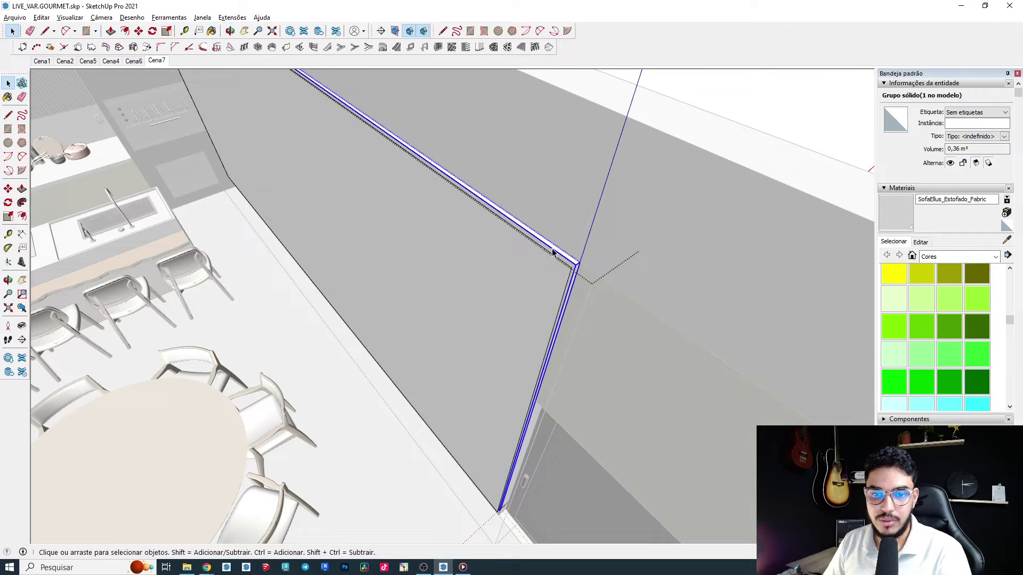
pyautogui.doubleClick(526, 270)
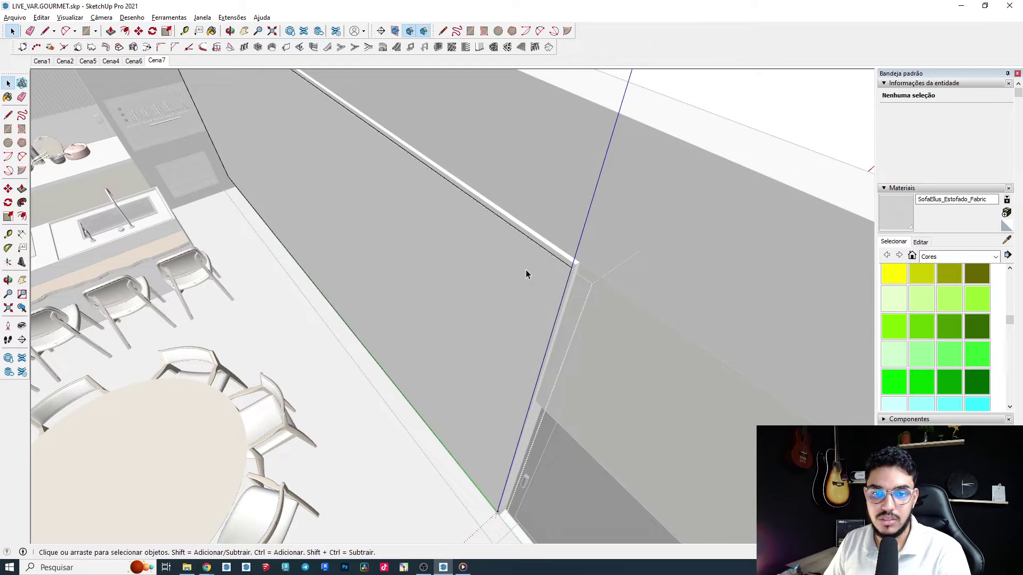
pyautogui.press('Escape')
pyautogui.click(525, 275)
pyautogui.moveTo(525, 275); pyautogui.dragTo(563, 286, button='middle')
pyautogui.moveTo(610, 278); pyautogui.dragTo(626, 245, button='middle')
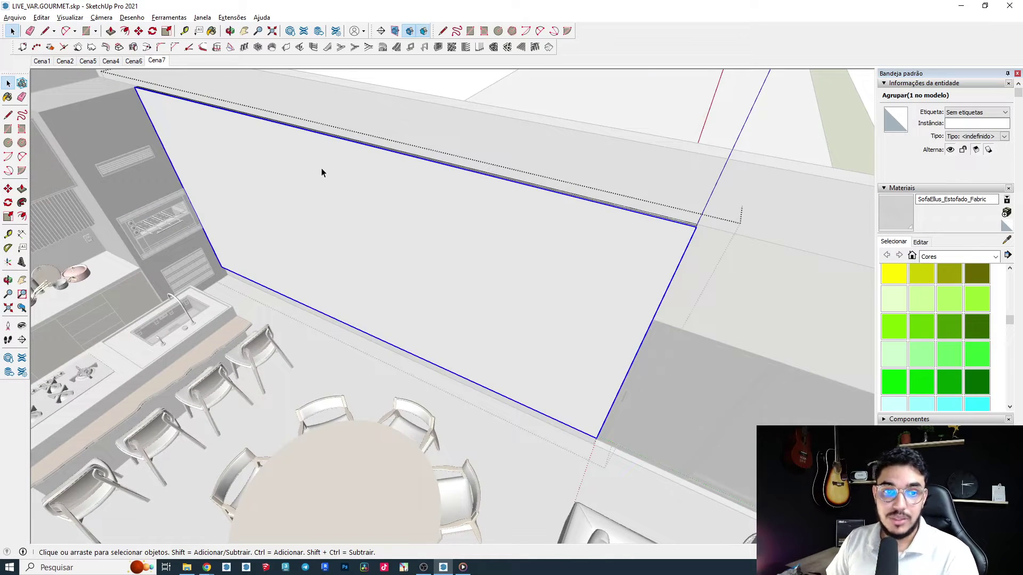
pyautogui.moveTo(525, 219); pyautogui.dragTo(410, 204, button='middle')
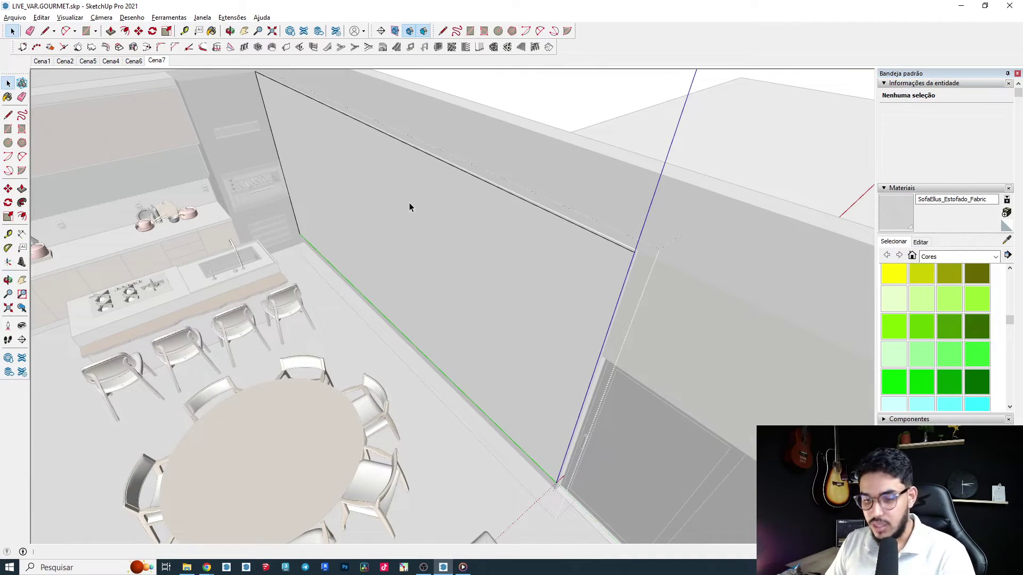
# Step: Look up the display options for editing components (Editar componente)
pyautogui.click(42, 17)
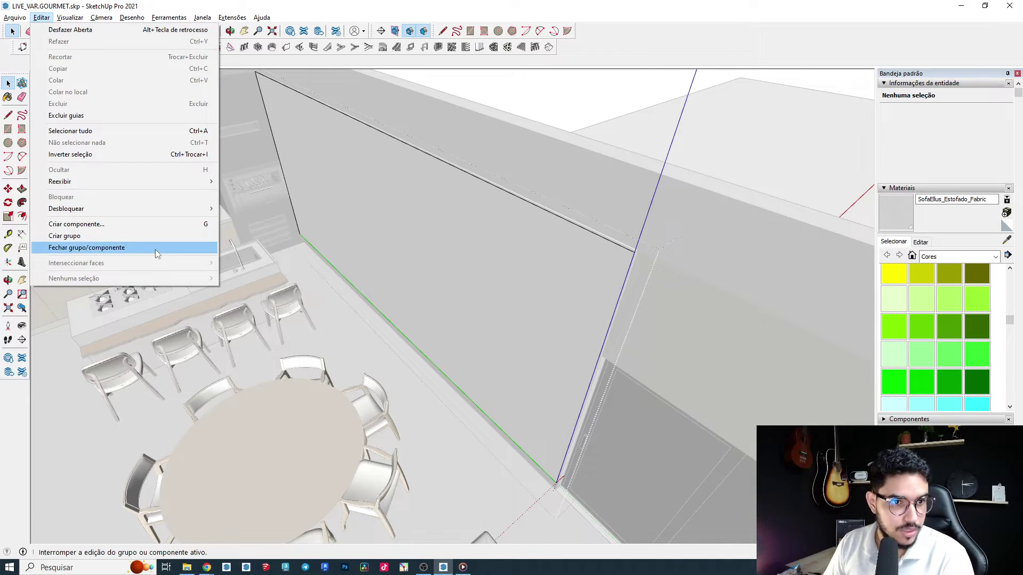
pyautogui.moveTo(70, 18)
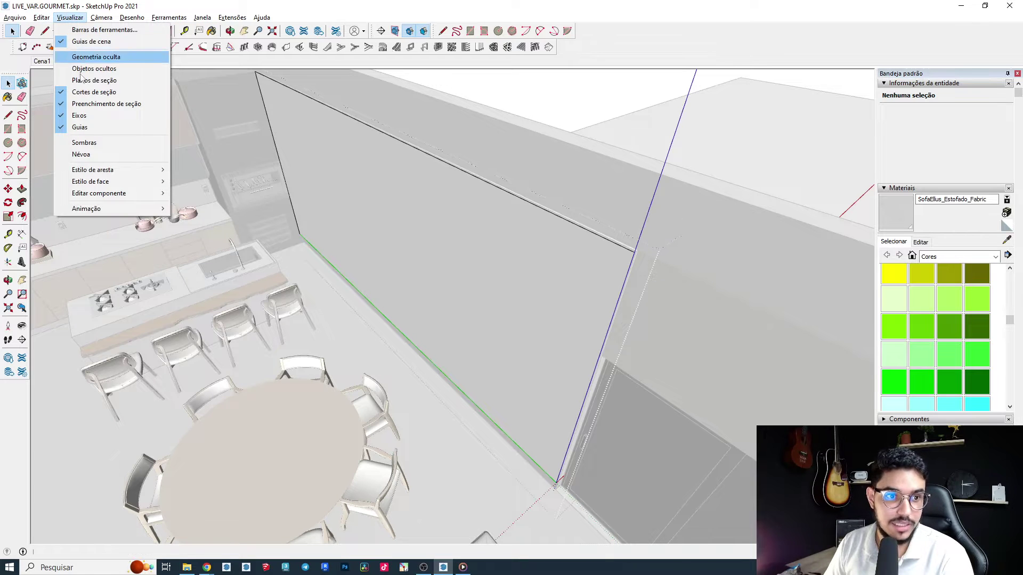
pyautogui.moveTo(115, 193)
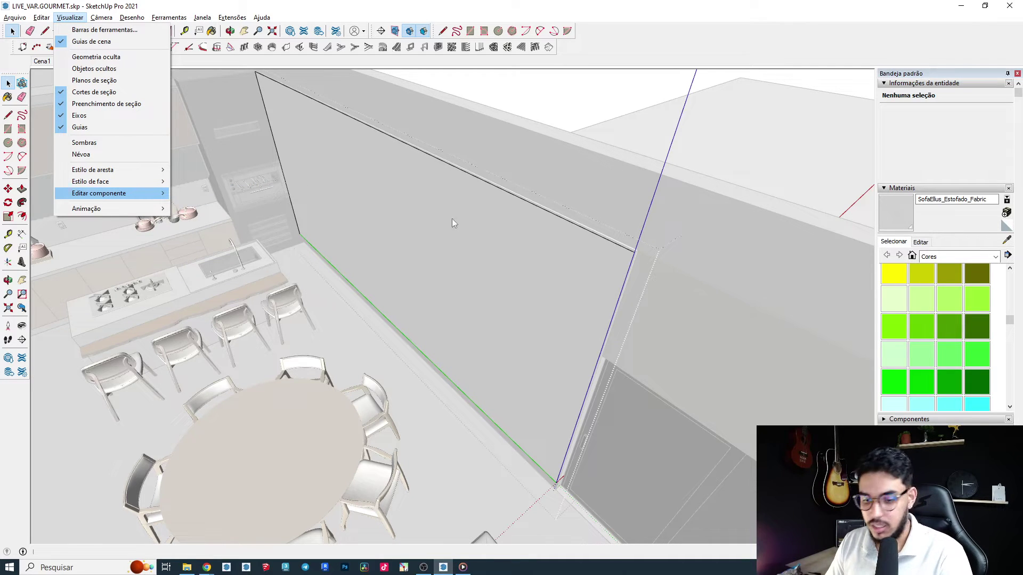
pyautogui.press('Escape')
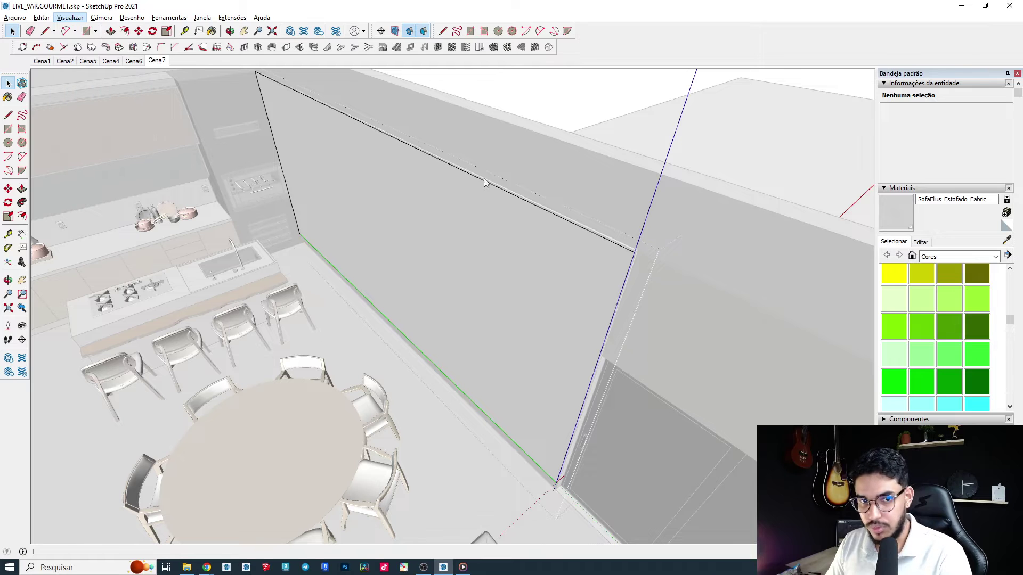
# Step: Close the copied face's group and check how it sits in front of the solid panel group
pyautogui.click(502, 207)
pyautogui.scroll(-1, 488, 230)
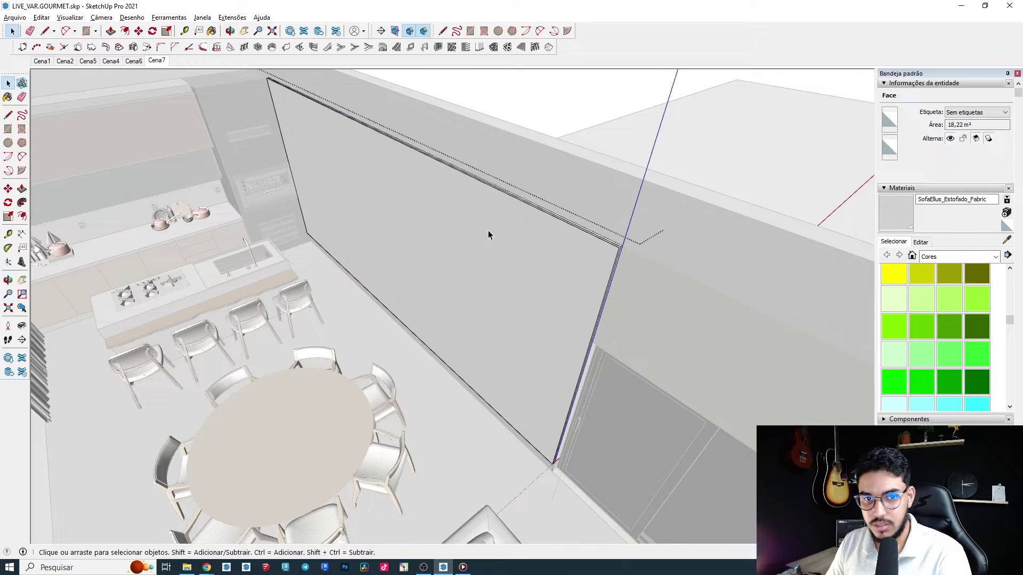
pyautogui.press('Escape')
pyautogui.moveTo(490, 229); pyautogui.dragTo(450, 296, button='middle')
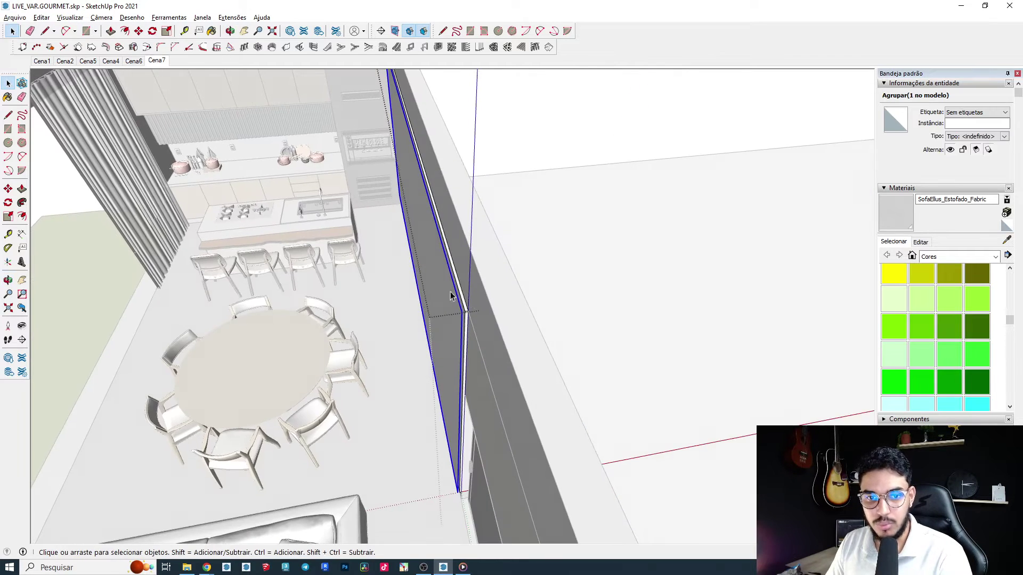
pyautogui.scroll(3, 466, 309)
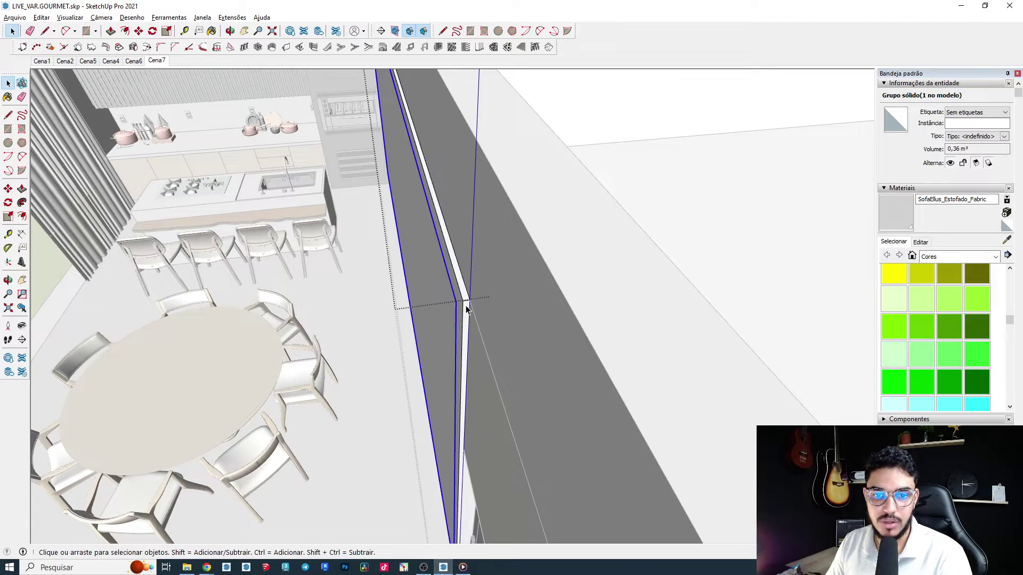
pyautogui.click(469, 304)
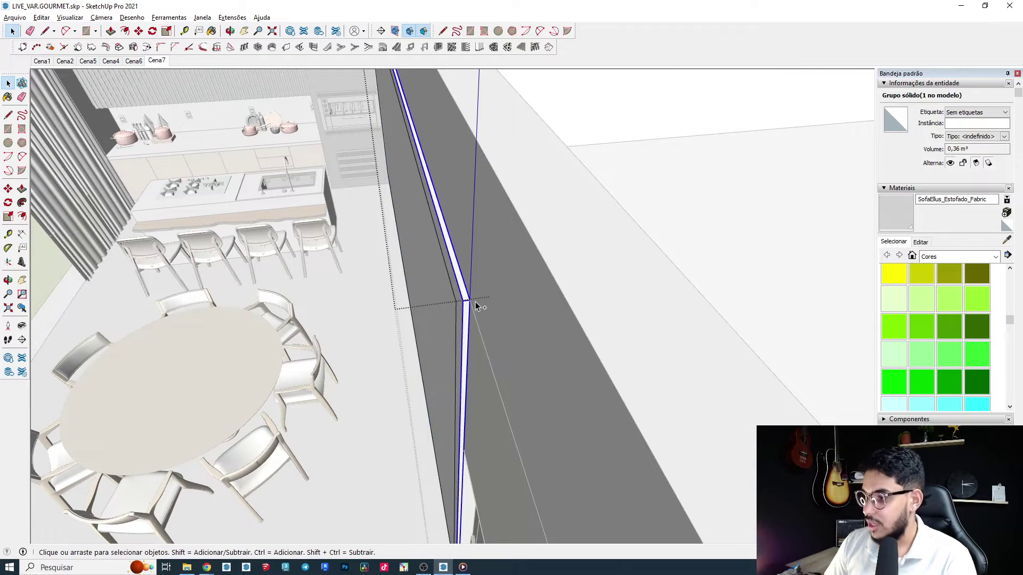
# Step: Open the copied face's group for editing with the rest of the model hidden
pyautogui.moveTo(353, 316); pyautogui.dragTo(613, 243, button='middle')
pyautogui.click(711, 252)
pyautogui.doubleClick(596, 219)
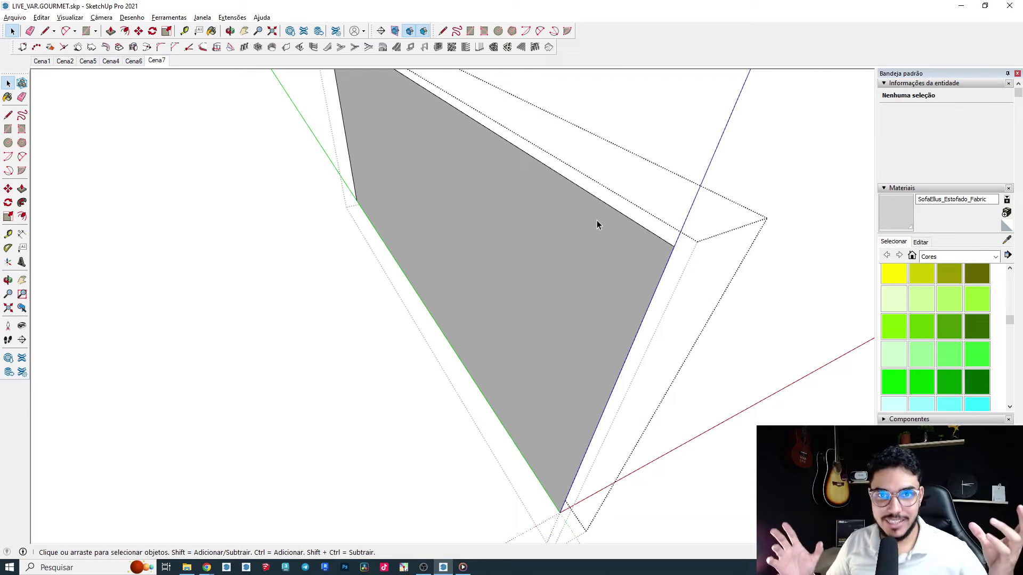
# Step: Reopen the outer panel group, enter the copied face's nested group, and select the face
pyautogui.moveTo(347, 364); pyautogui.dragTo(343, 363, button='middle')
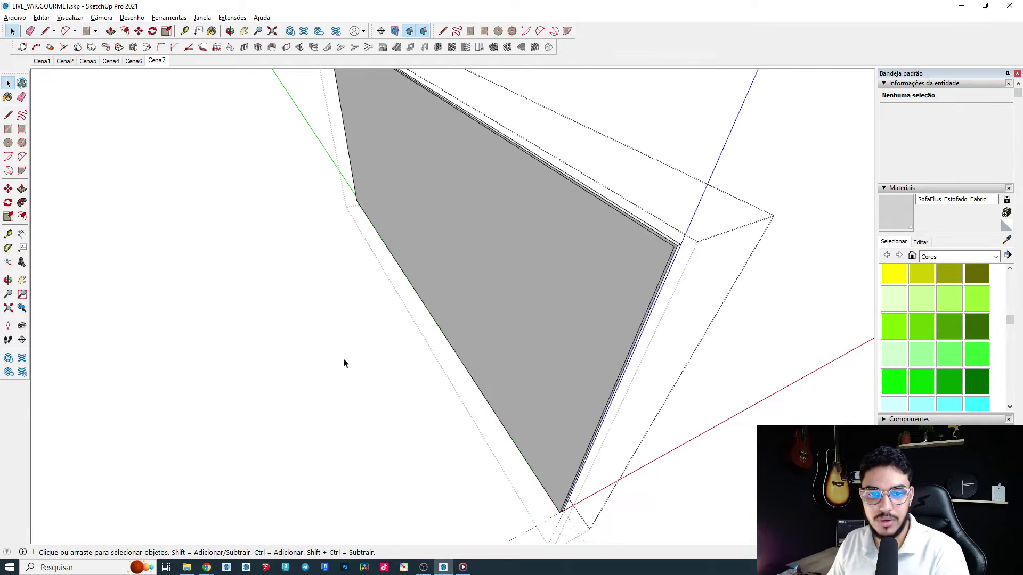
pyautogui.click(345, 363)
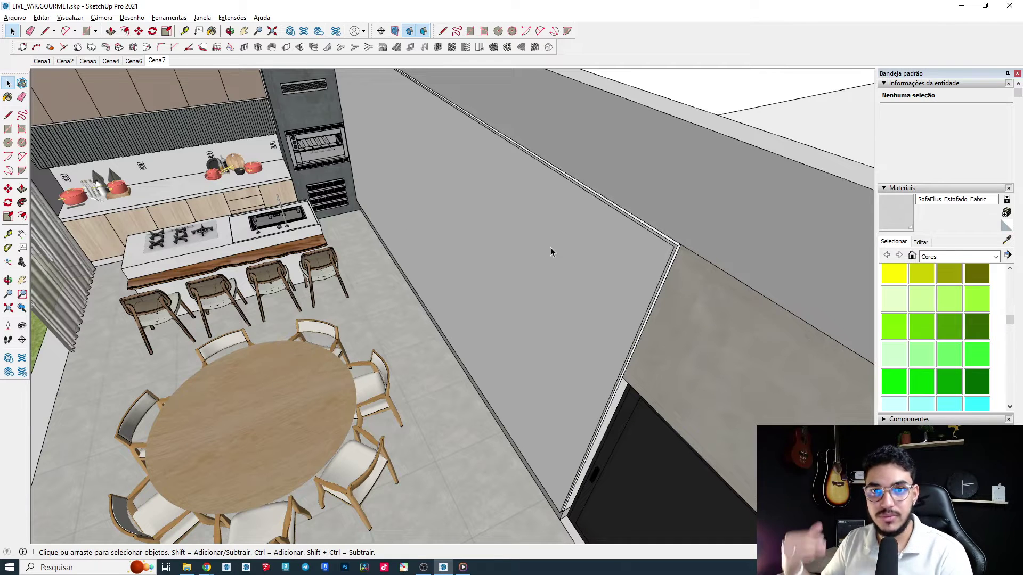
pyautogui.doubleClick(529, 247)
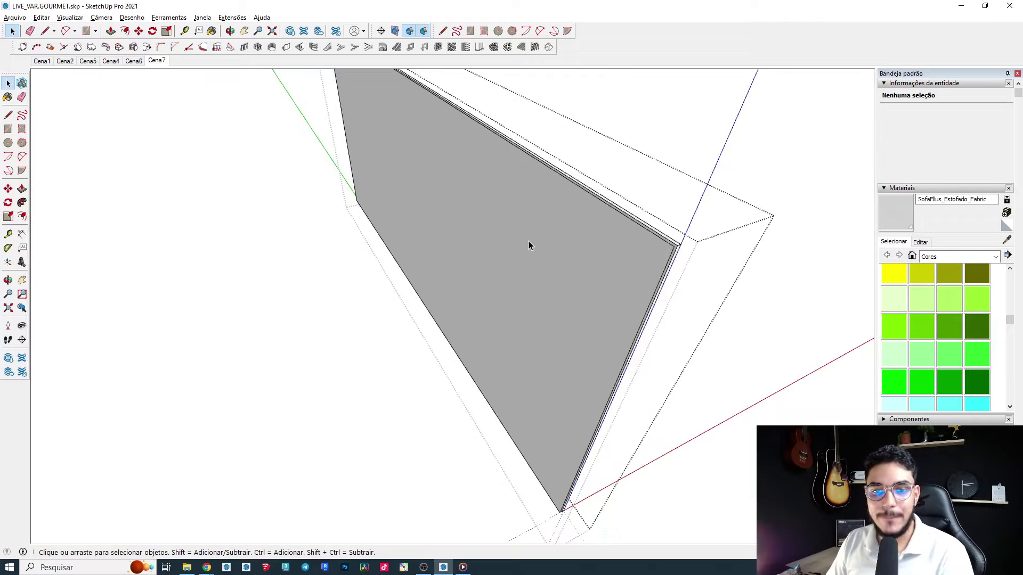
pyautogui.click(462, 266)
pyautogui.doubleClick(474, 250)
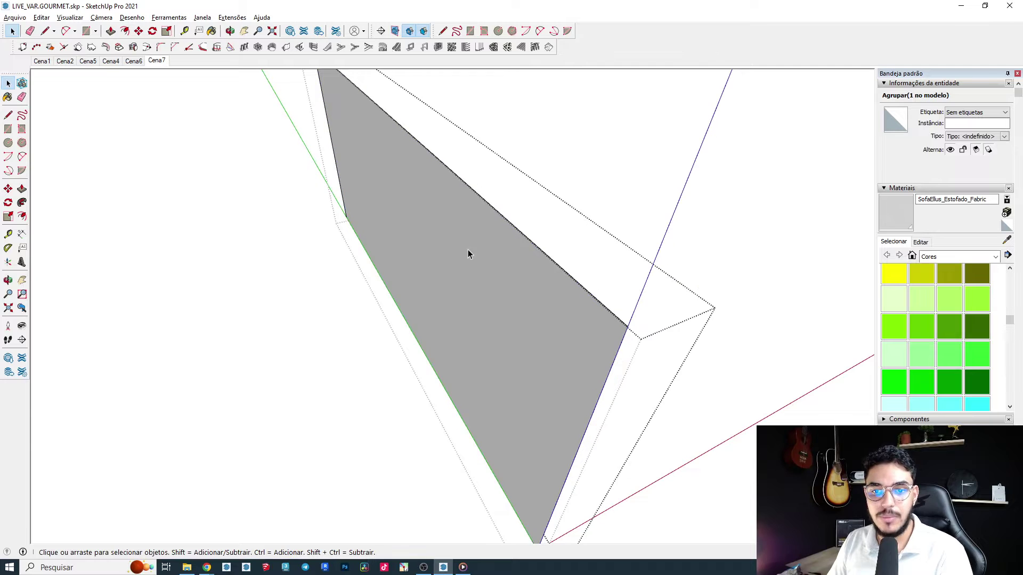
pyautogui.click(375, 285)
pyautogui.moveTo(376, 285); pyautogui.dragTo(426, 234, button='middle')
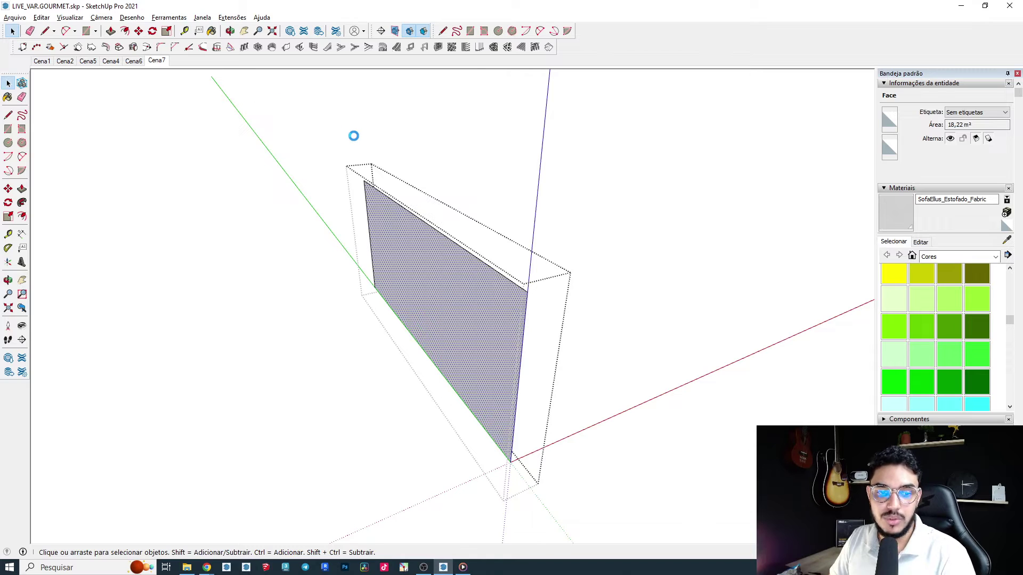
pyautogui.scroll(-1, 355, 138)
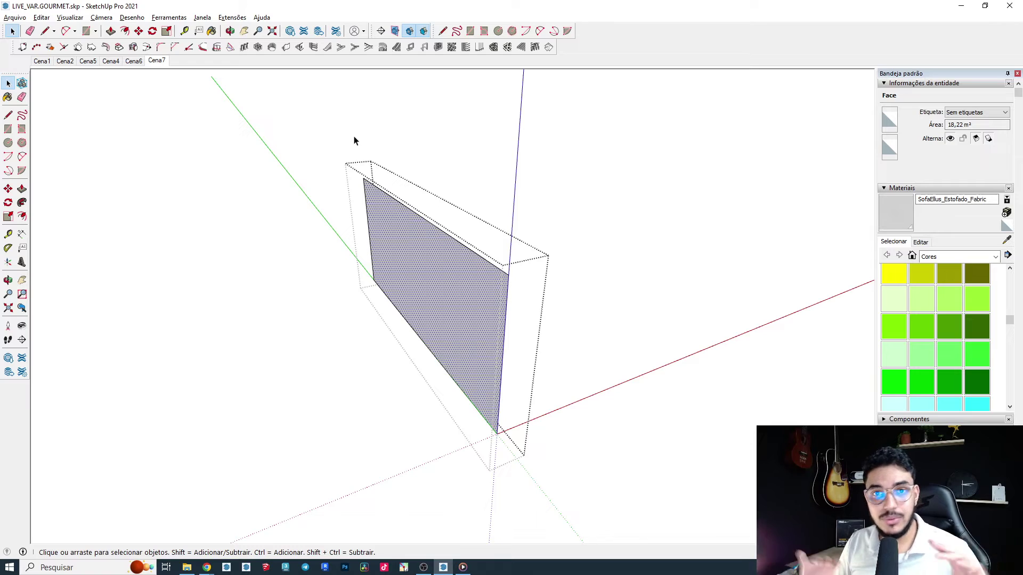
# Step: Start the 1001bit vertical louvres tool on the selected face, keeping its settings window beside the panel
pyautogui.click(480, 49)
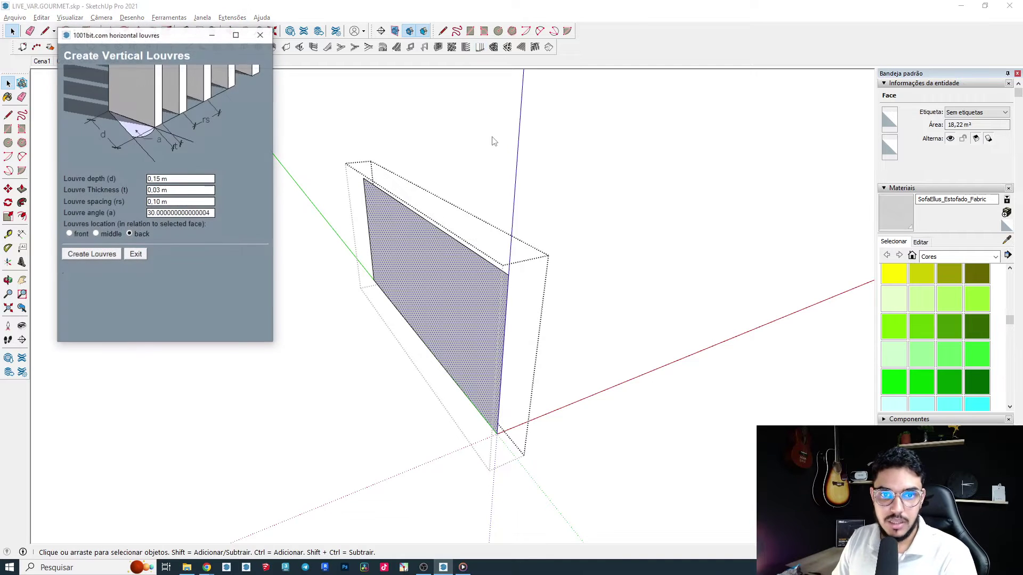
pyautogui.moveTo(168, 28); pyautogui.dragTo(574, 85)
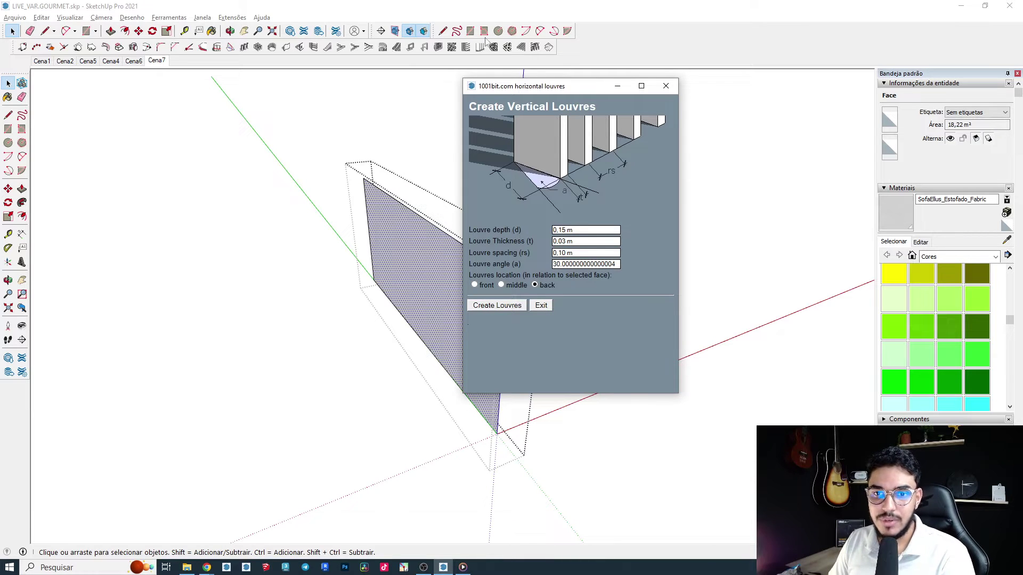
pyautogui.moveTo(548, 92); pyautogui.dragTo(535, 85)
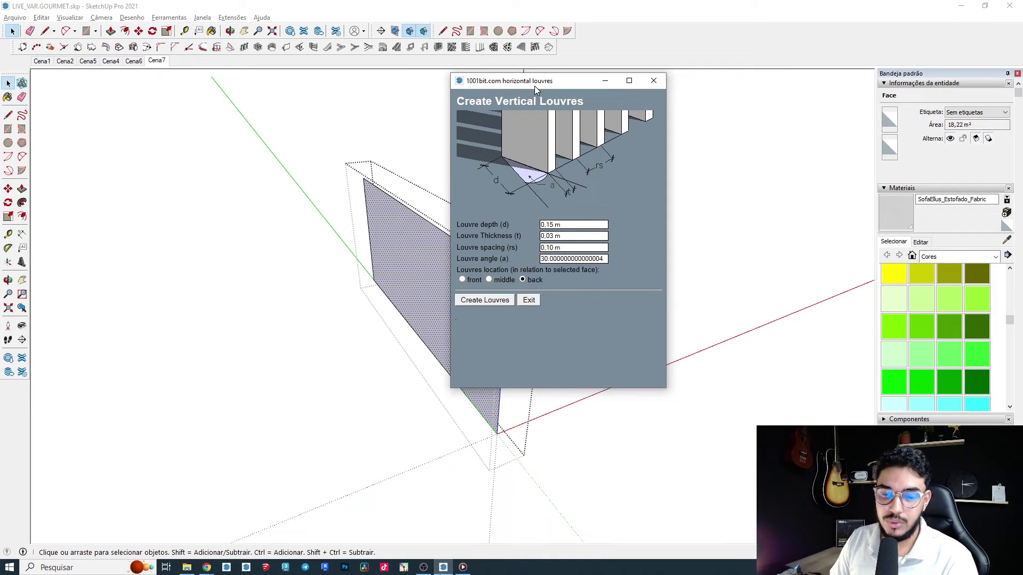
# Step: Review the louvre depth, thickness, spacing and angle settings against the diagram
pyautogui.click(559, 225)
pyautogui.click(562, 236)
pyautogui.click(566, 247)
pyautogui.click(574, 258)
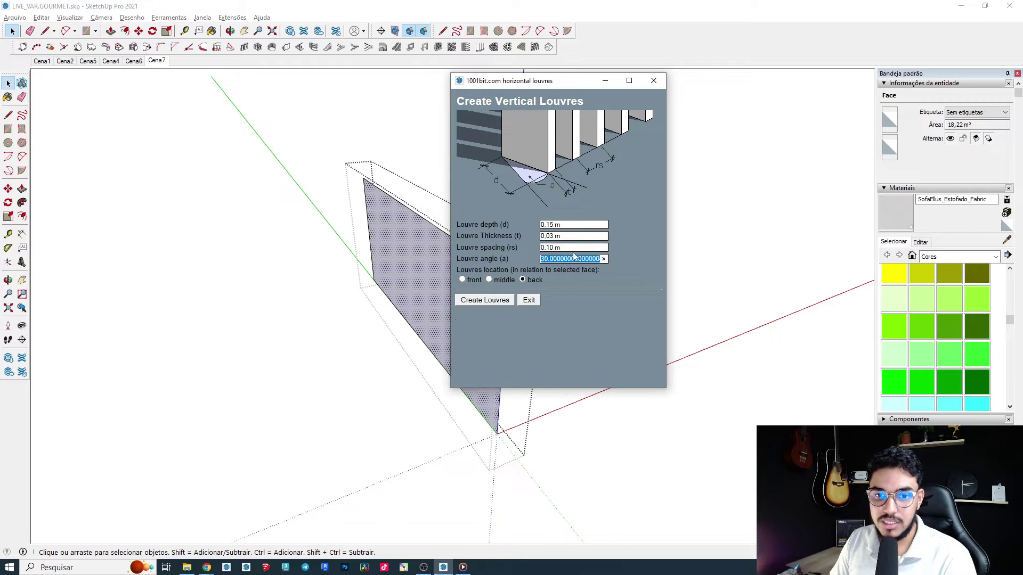
pyautogui.click(573, 225)
pyautogui.click(563, 236)
pyautogui.moveTo(503, 226); pyautogui.dragTo(509, 225)
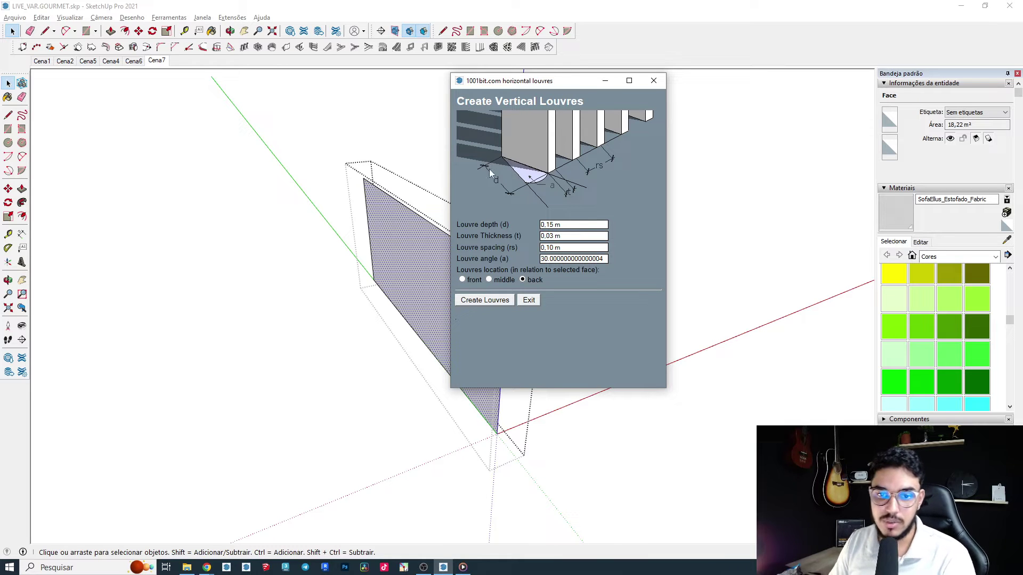
pyautogui.click(578, 238)
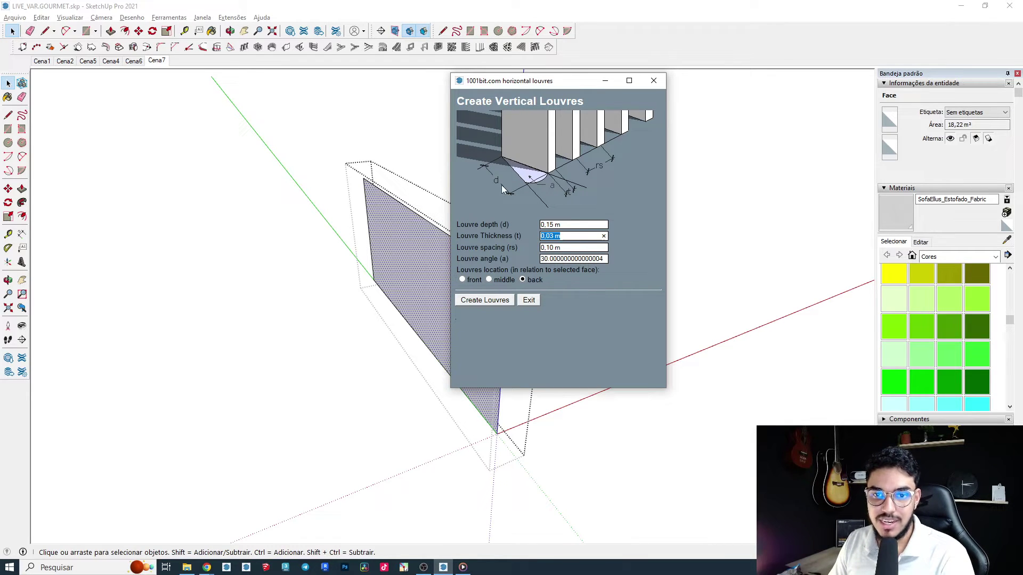
# Step: Consult the slatted panel dimensions reference on Pinterest in the browser and compare it with the louvre spacing and angle settings in SketchUp
pyautogui.hotkey('alt', 'Tab')
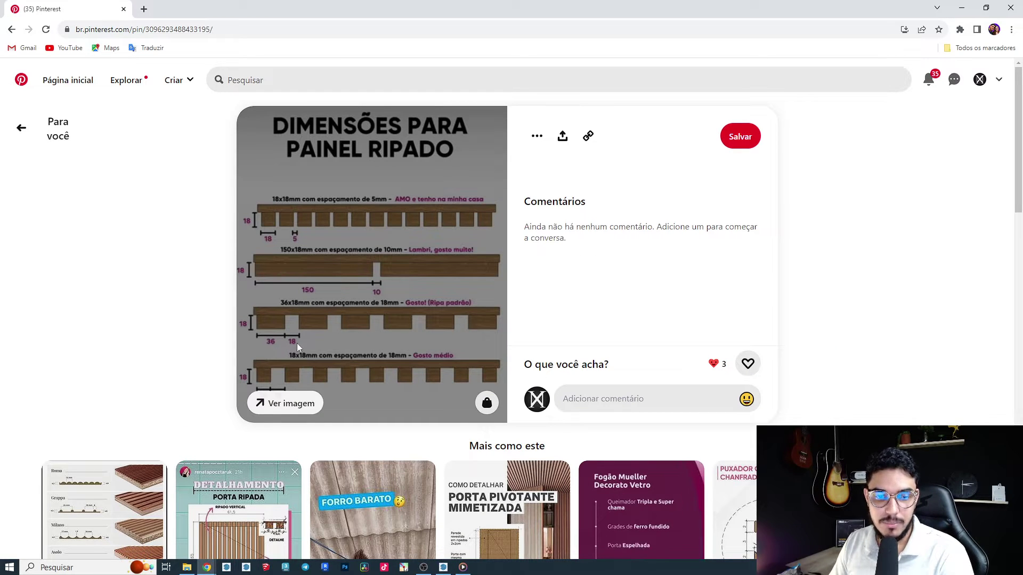
pyautogui.hotkey('alt', 'Tab')
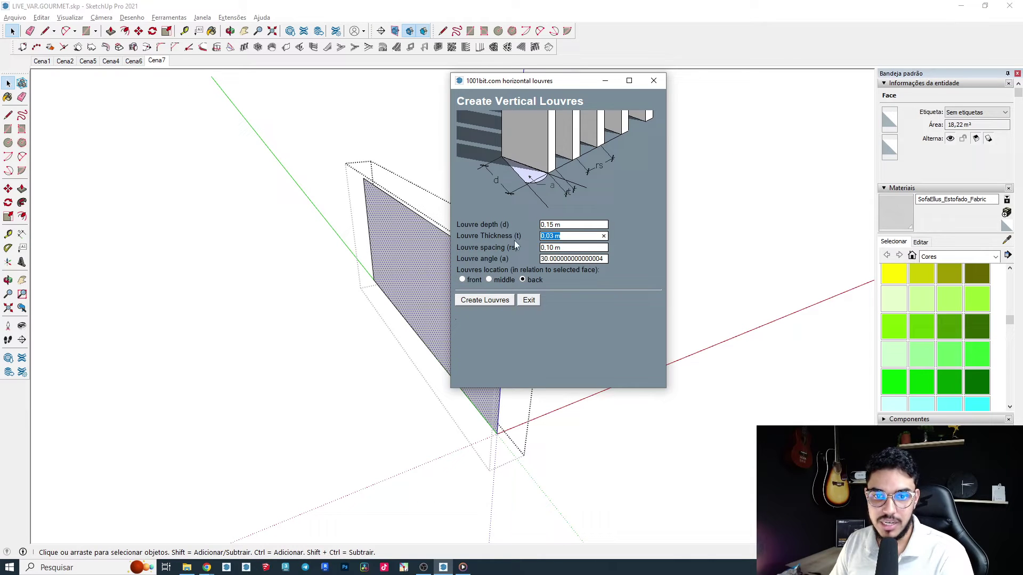
pyautogui.click(562, 249)
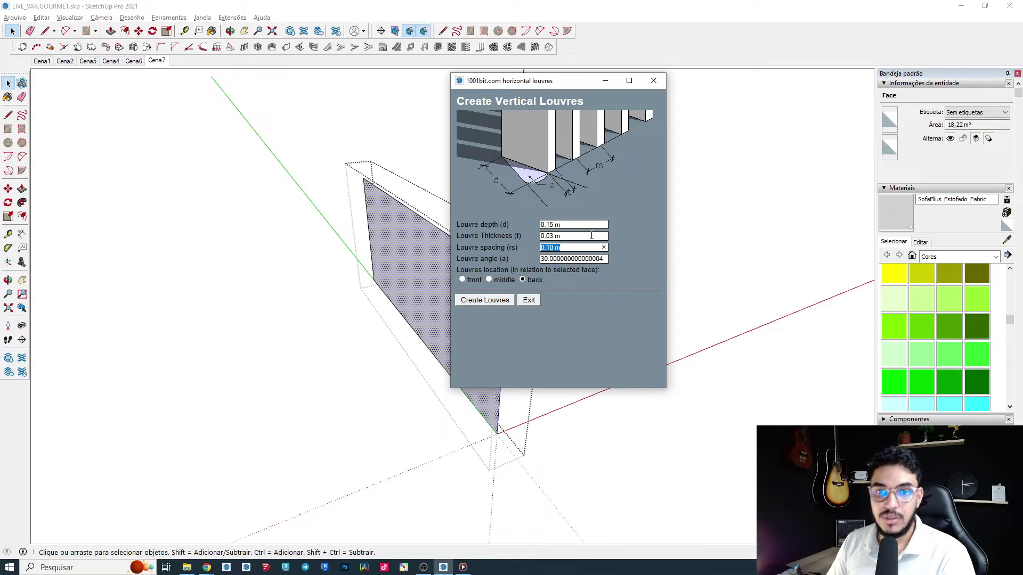
pyautogui.doubleClick(547, 260)
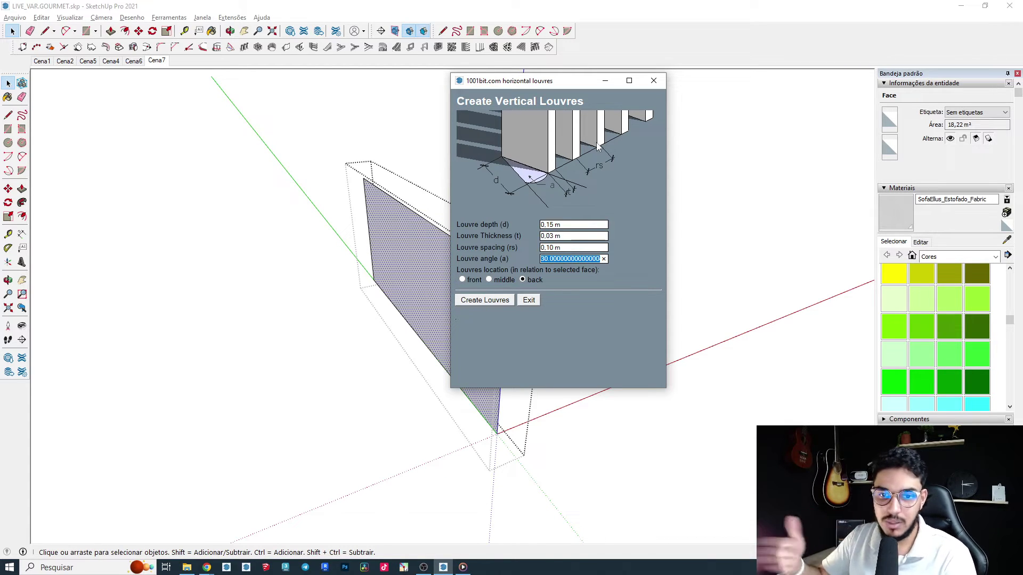
# Step: Set the louvre depth to .02, thickness to .02, spacing to .05 and angle to 0
pyautogui.click(571, 223)
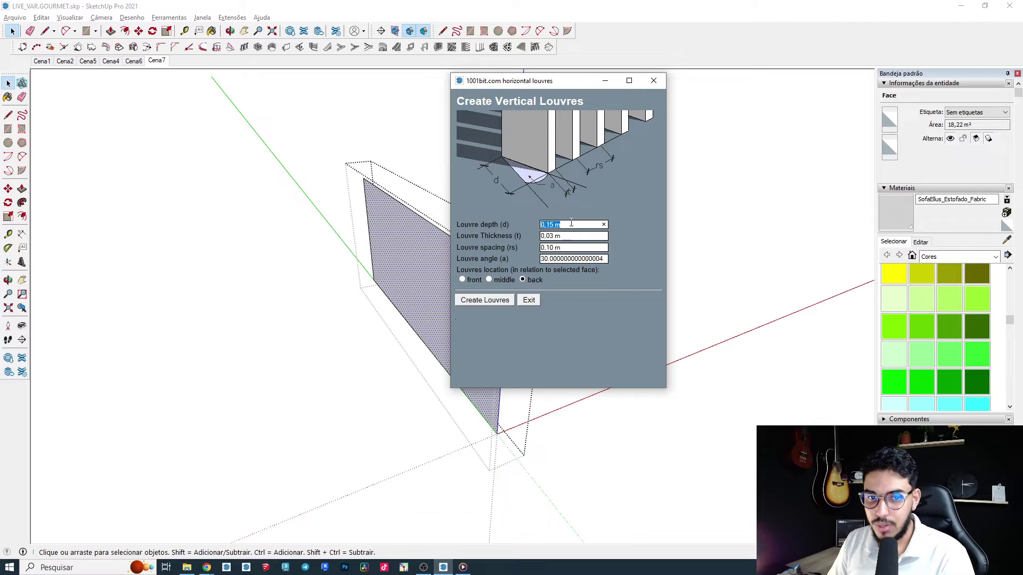
pyautogui.press('BackSpace')
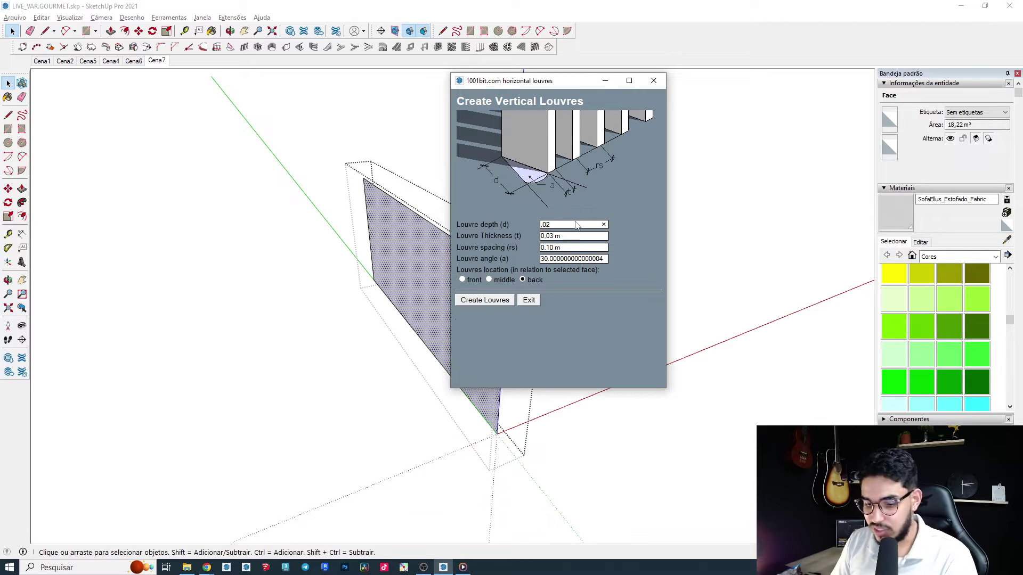
pyautogui.press('Tab')
pyautogui.write(',0')
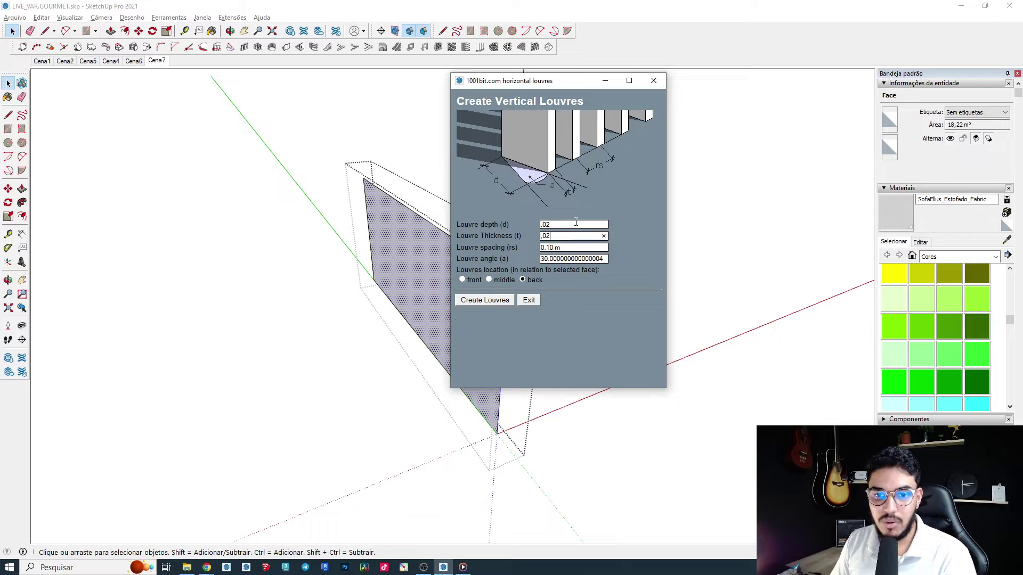
pyautogui.press('Tab')
pyautogui.write(',')
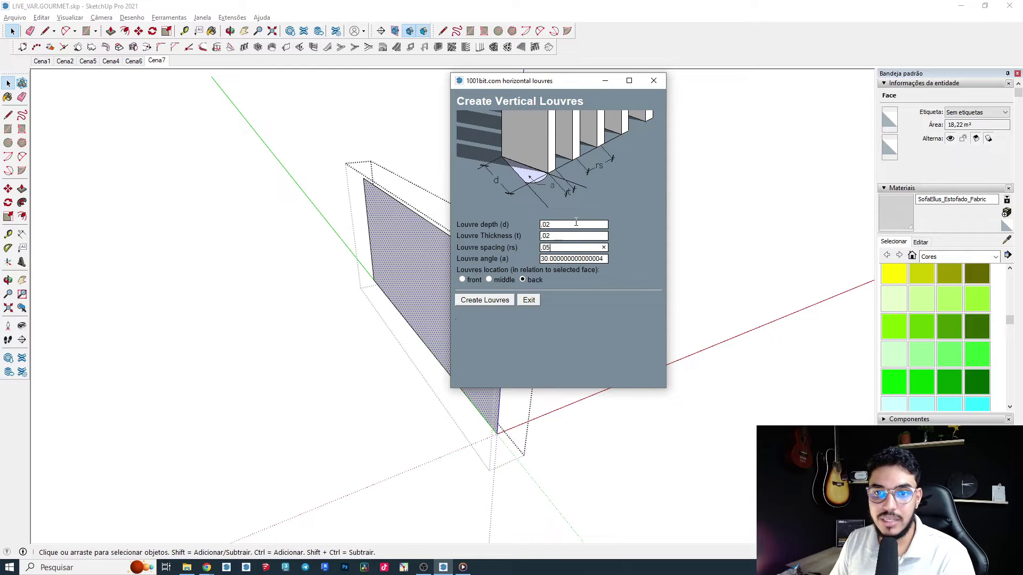
pyautogui.press('Tab')
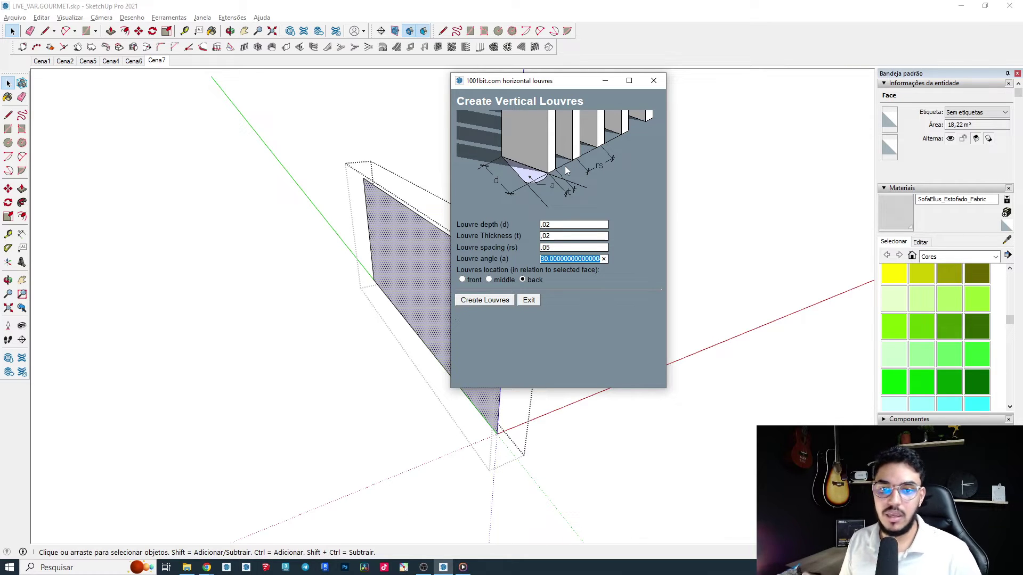
pyautogui.write('0')
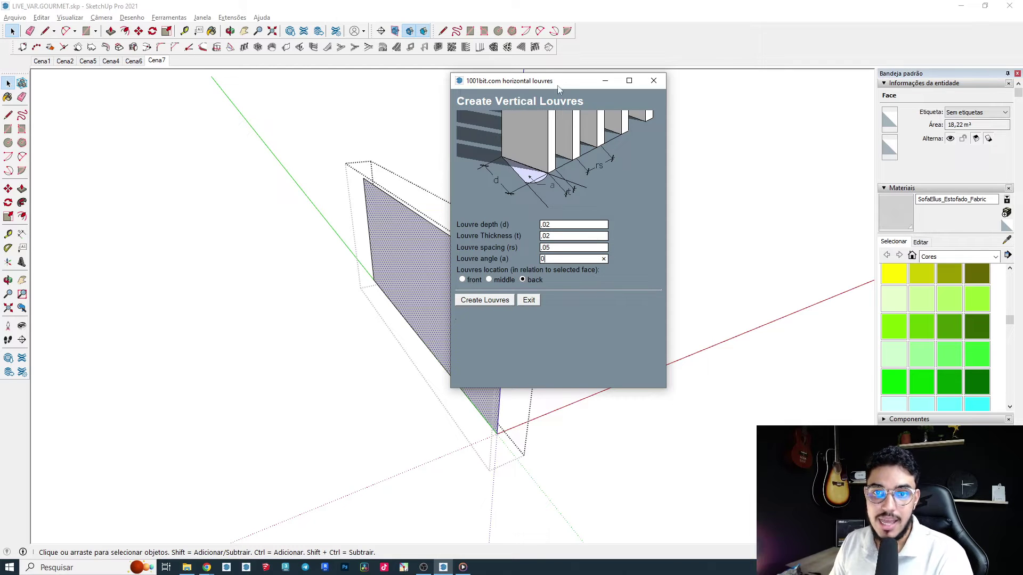
# Step: Place the louvres at the back of the selected face and create them
pyautogui.moveTo(559, 81); pyautogui.dragTo(680, 75)
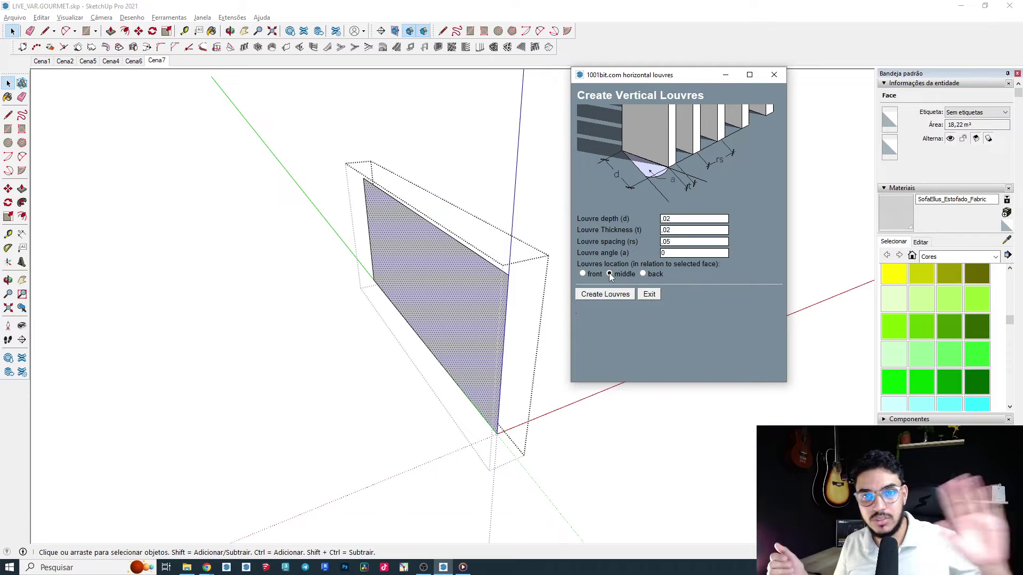
pyautogui.click(643, 275)
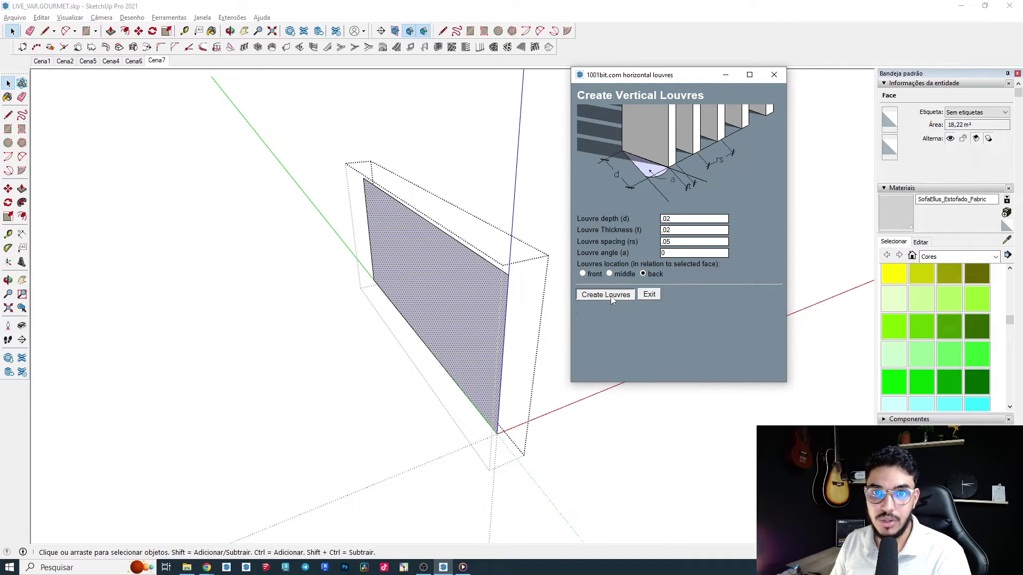
pyautogui.click(611, 296)
# Step: Select the four border edges of the original face around the new slats
pyautogui.scroll(3, 464, 265)
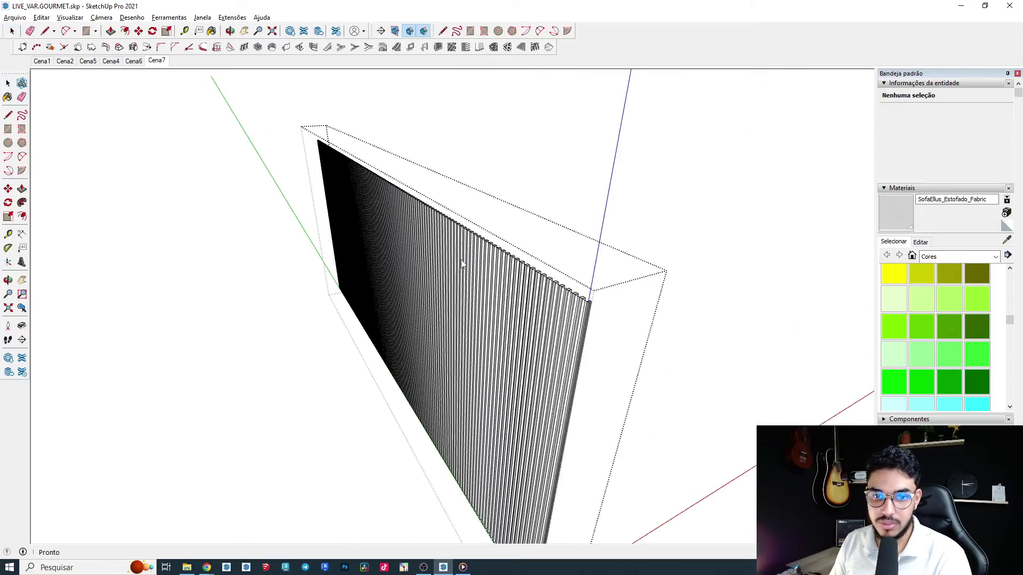
pyautogui.moveTo(462, 263); pyautogui.dragTo(608, 216, button='middle')
pyautogui.scroll(3, 606, 220)
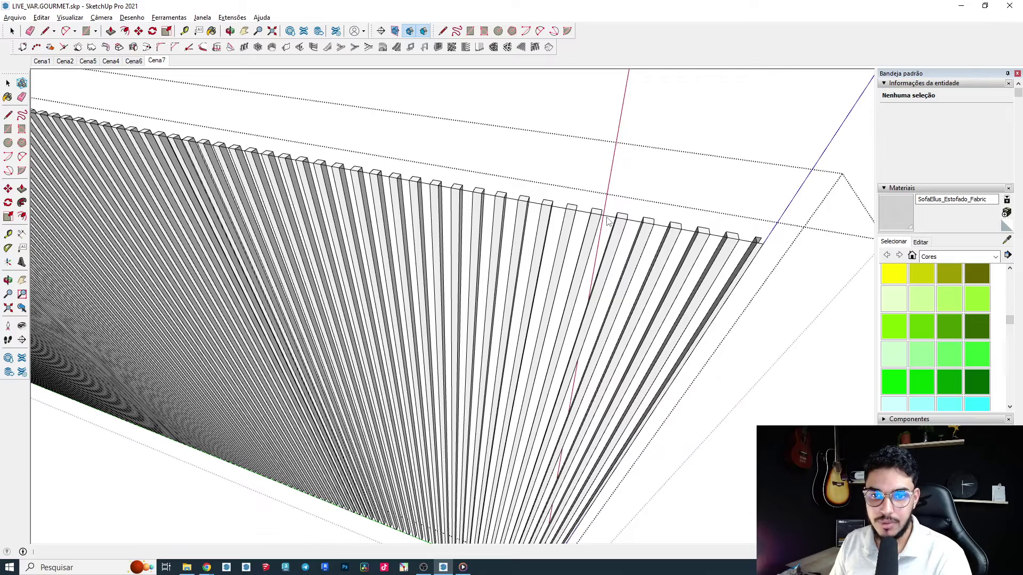
pyautogui.press('space')
pyautogui.tripleClick(609, 220)
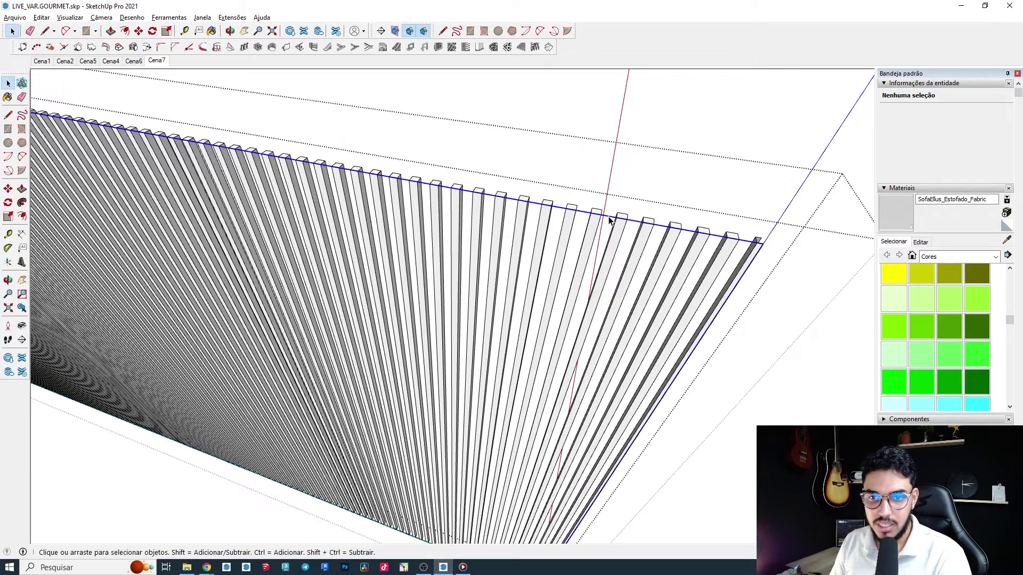
# Step: Examine the slats along the panel from both ends and from the front, checking their depth and spacing
pyautogui.scroll(-4, 588, 230)
pyautogui.moveTo(589, 231); pyautogui.dragTo(648, 205, button='middle')
pyautogui.scroll(-2, 367, 213)
pyautogui.moveTo(363, 213); pyautogui.dragTo(410, 194, button='middle')
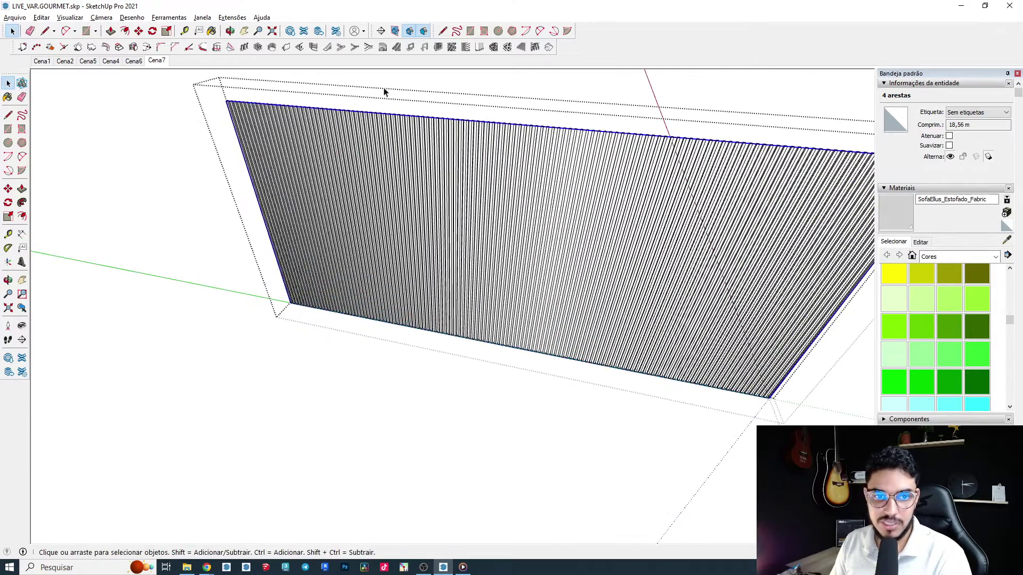
pyautogui.moveTo(418, 346); pyautogui.dragTo(468, 213, button='middle')
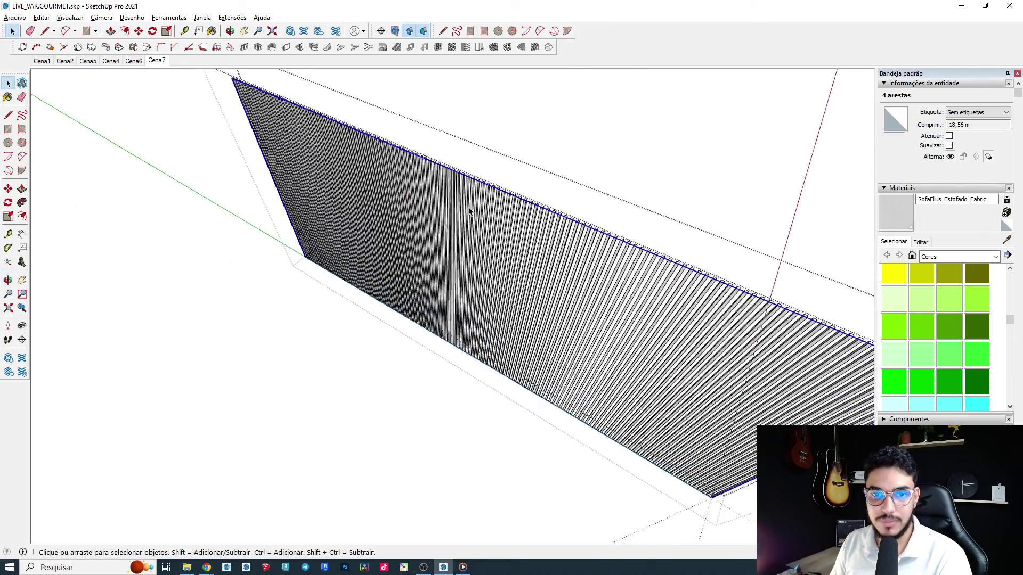
pyautogui.scroll(3, 499, 179)
pyautogui.scroll(2, 499, 179)
pyautogui.moveTo(502, 166); pyautogui.dragTo(522, 134, button='middle')
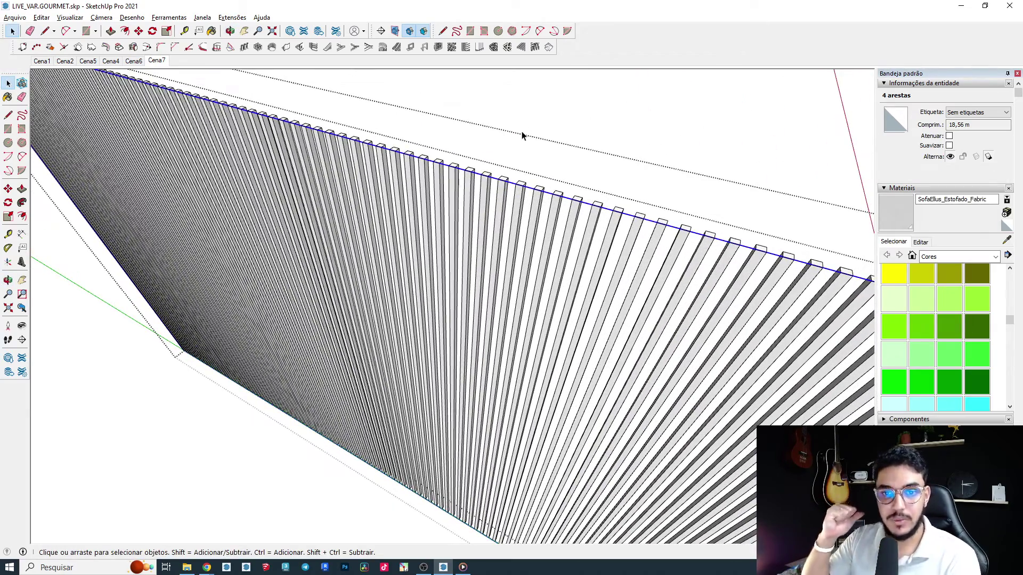
pyautogui.moveTo(516, 207)
pyautogui.mouseDown(button='middle')
pyautogui.moveTo(523, 127)
pyautogui.moveTo(495, 2)
pyautogui.moveTo(486, 242)
pyautogui.moveTo(650, 258)
pyautogui.mouseUp(button='middle')
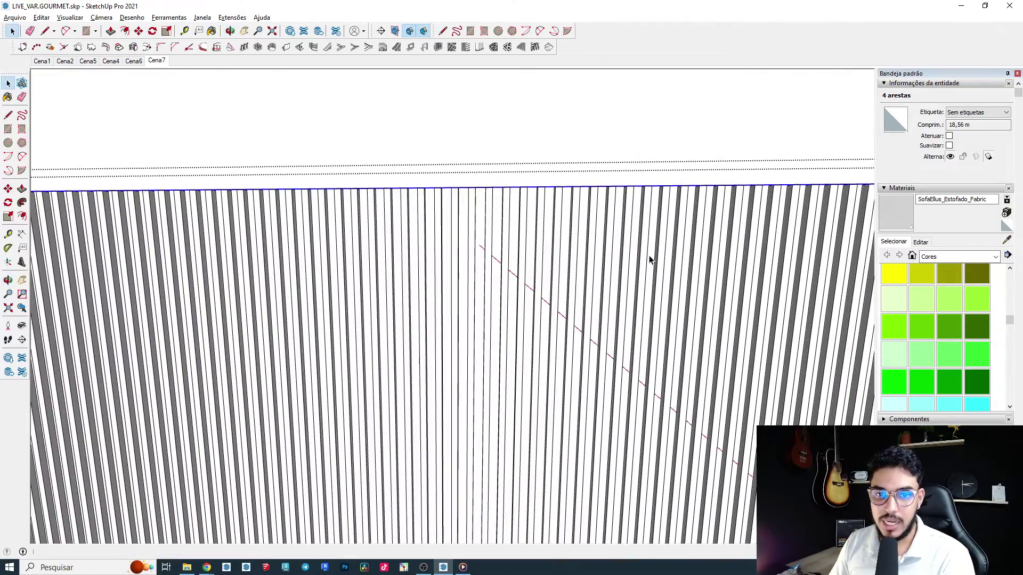
pyautogui.moveTo(568, 262); pyautogui.dragTo(1002, 197, button='middle')
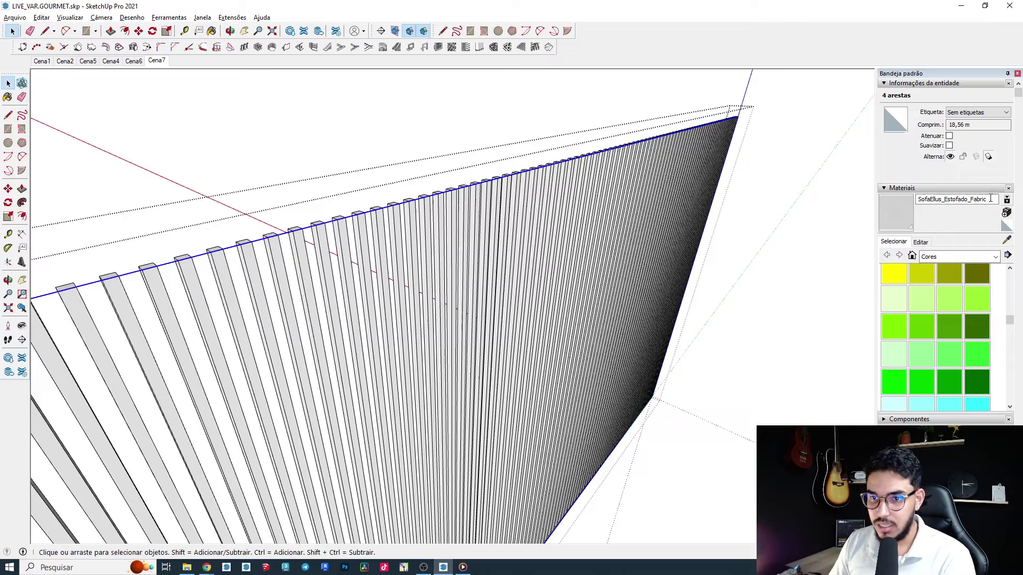
# Step: Apply the landscape architecture style with green and blue background from Estilos padrão and check the slats against it
pyautogui.click(928, 188)
pyautogui.click(918, 209)
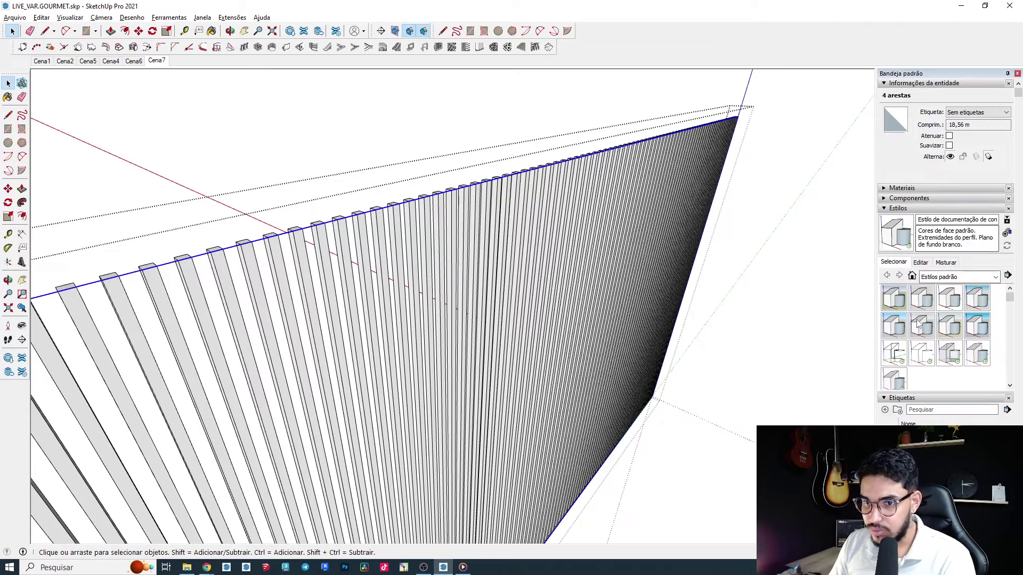
pyautogui.click(895, 301)
pyautogui.moveTo(651, 342); pyautogui.dragTo(295, 215, button='middle')
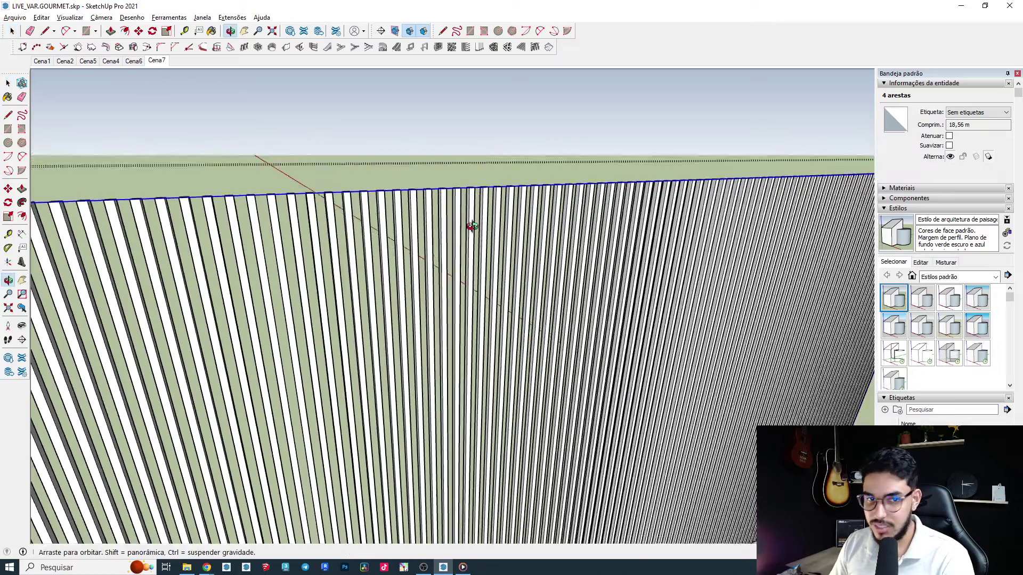
pyautogui.moveTo(488, 232); pyautogui.dragTo(445, 340, button='middle')
pyautogui.click(651, 196)
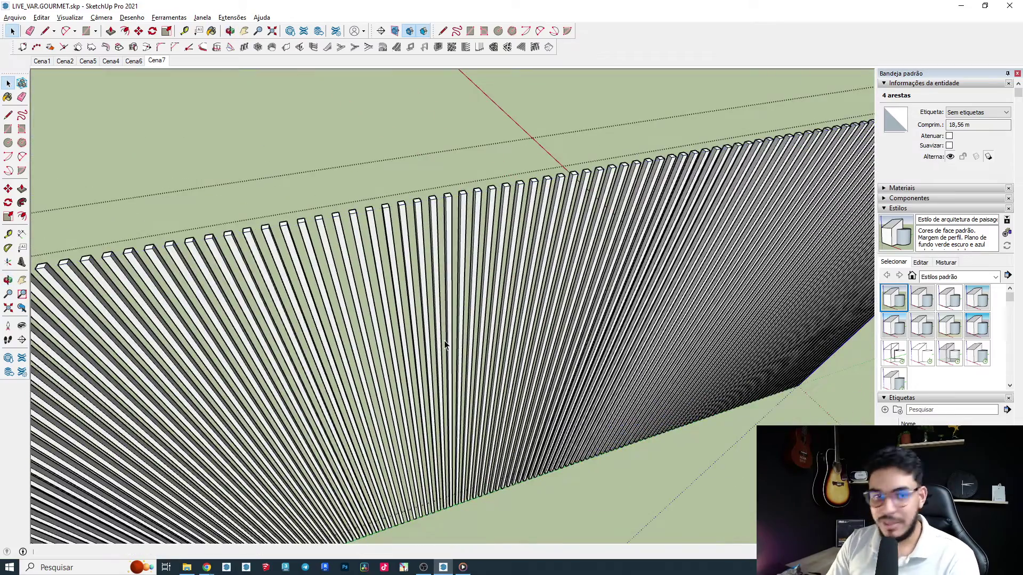
# Step: Turn off the profile lines (Perfis) in the edge style so the slats display with thin edges
pyautogui.moveTo(651, 196); pyautogui.dragTo(498, 219, button='middle')
pyautogui.scroll(3, 250, 232)
pyautogui.moveTo(250, 232); pyautogui.dragTo(30, 4, button='middle')
pyautogui.scroll(3, 246, 229)
pyautogui.click(71, 19)
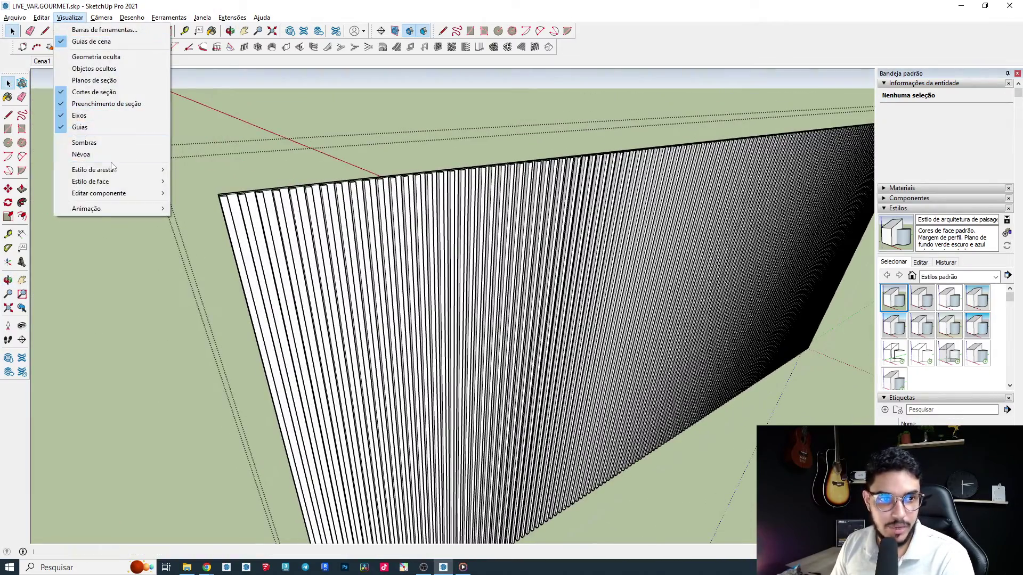
pyautogui.moveTo(113, 170)
pyautogui.click(205, 183)
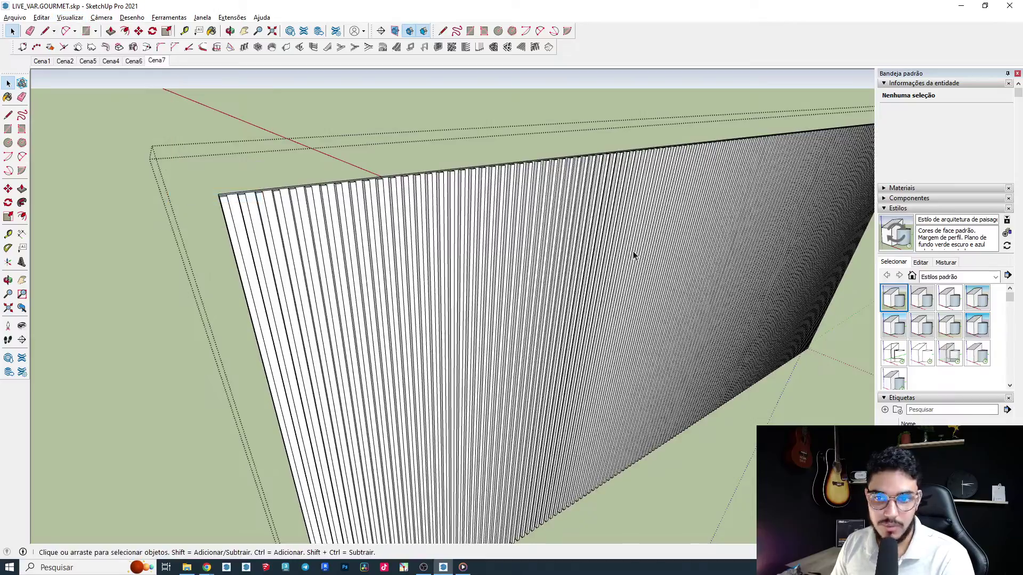
# Step: Leave the slat group and delete the ESPELHOS mirror component from the slatted wall
pyautogui.moveTo(688, 305); pyautogui.dragTo(562, 360, button='middle')
pyautogui.click(279, 376)
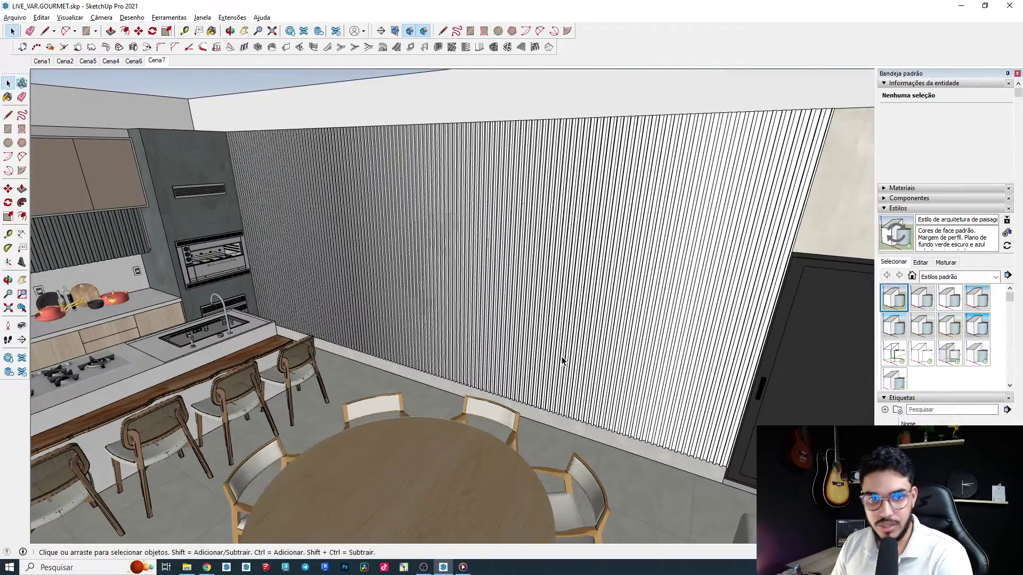
pyautogui.scroll(1, 608, 325)
pyautogui.click(620, 299)
pyautogui.scroll(5, 618, 280)
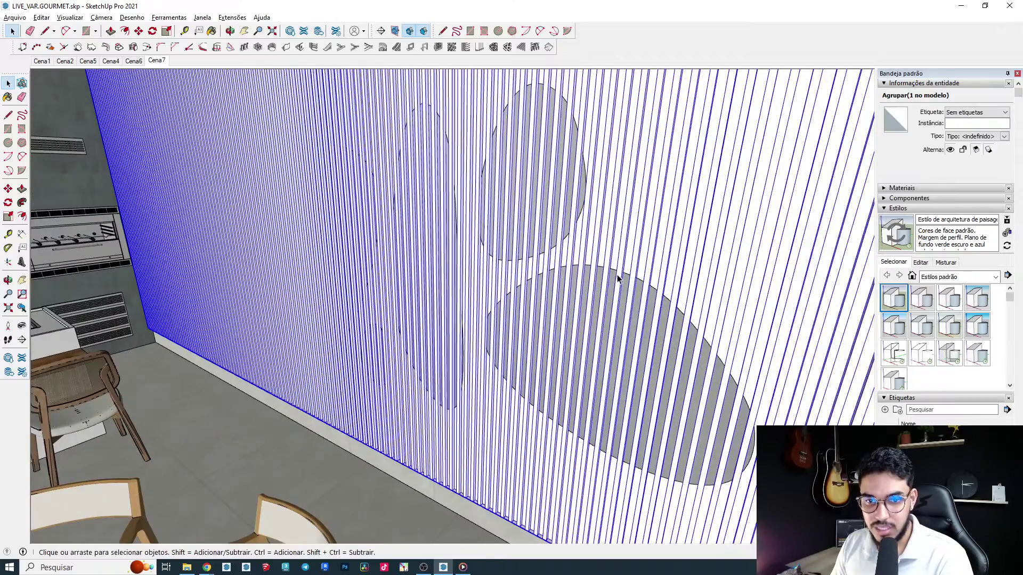
pyautogui.click(613, 271)
pyautogui.press('Delete')
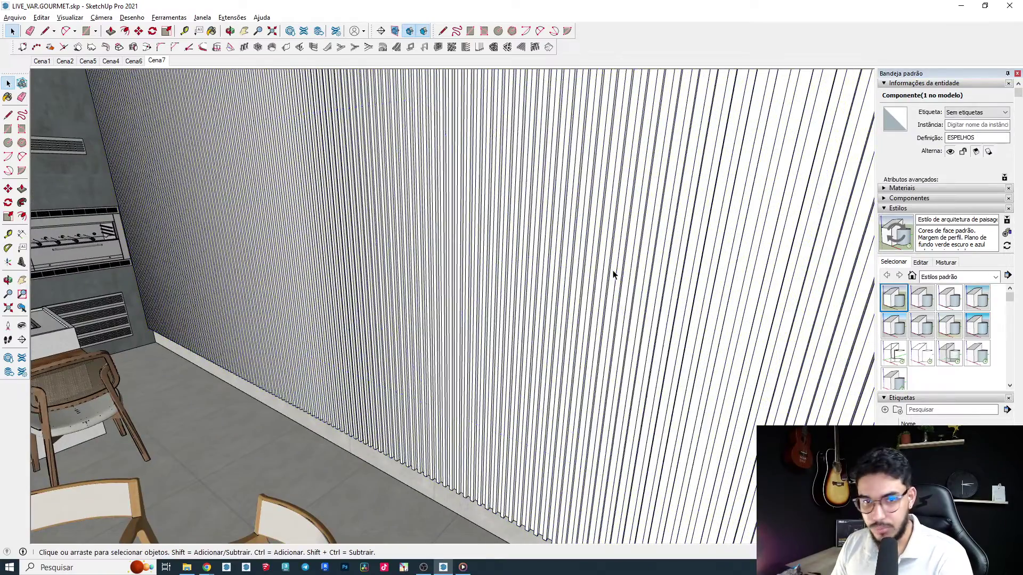
# Step: Sample the brown Material5 from the kitchen's upper cabinets and try to paint the slatted wall with it
pyautogui.scroll(-4, 591, 286)
pyautogui.moveTo(591, 288); pyautogui.dragTo(223, 349, button='middle')
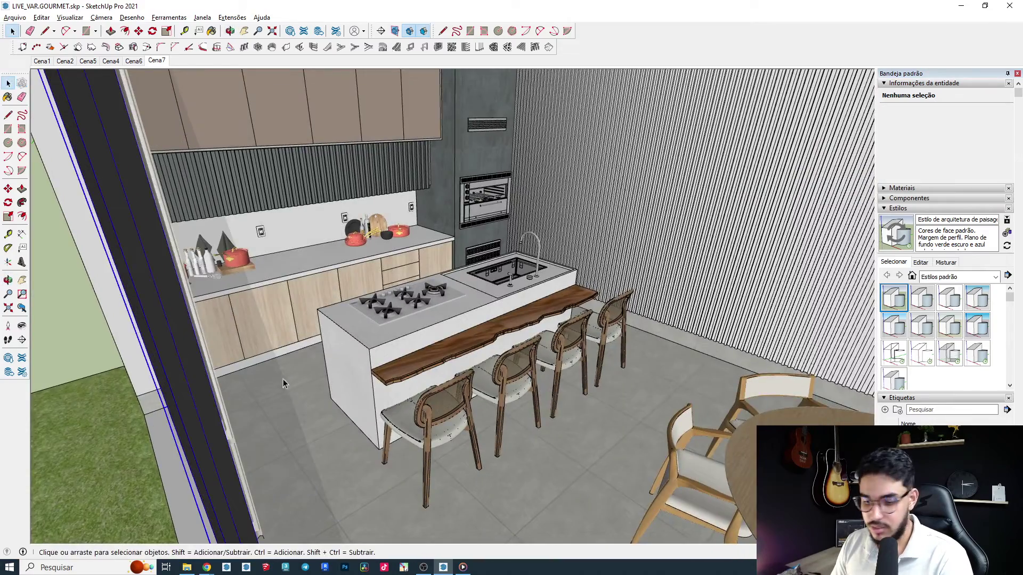
pyautogui.moveTo(283, 384); pyautogui.dragTo(471, 309, button='middle')
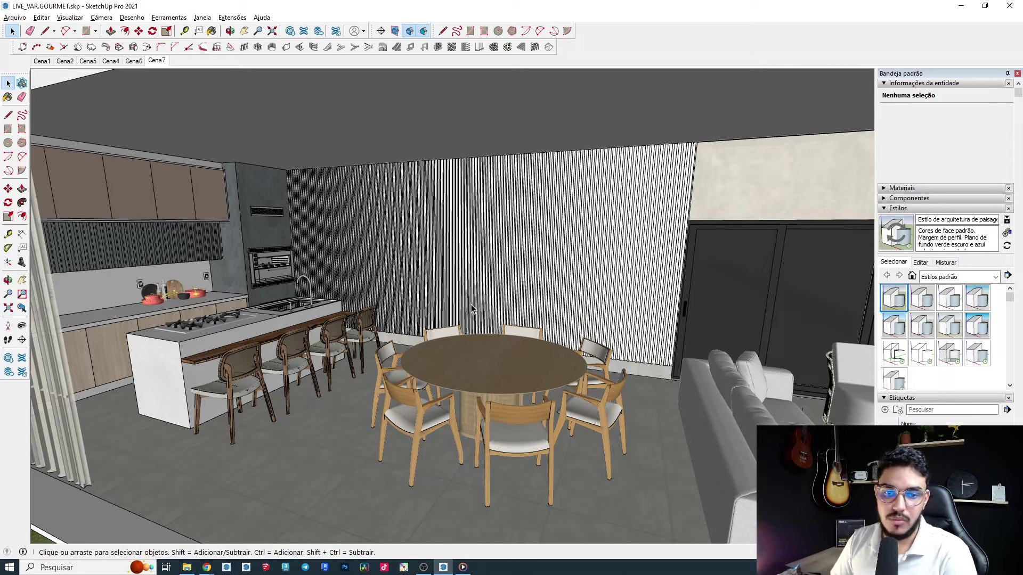
pyautogui.press('b')
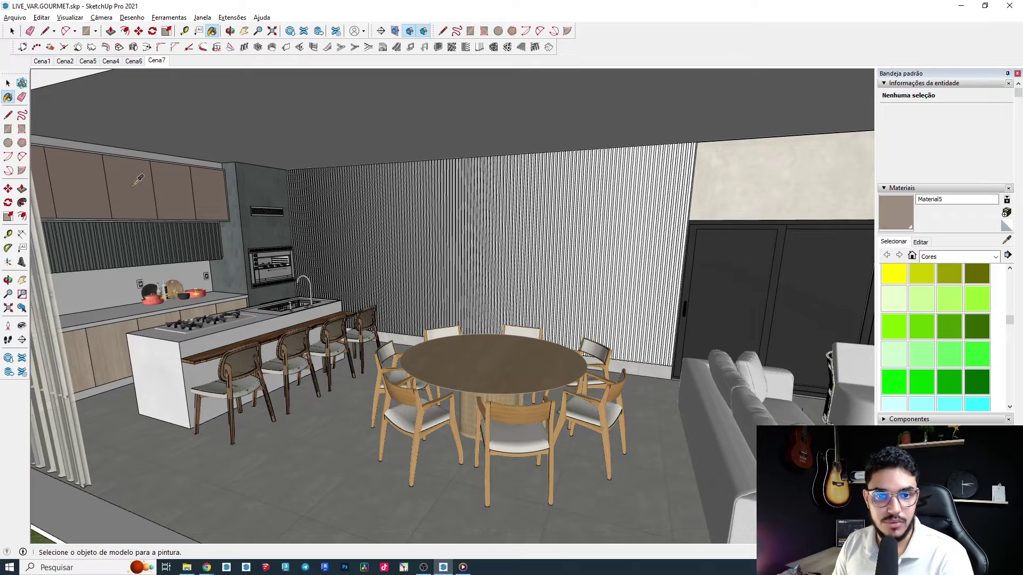
pyautogui.scroll(3, 453, 226)
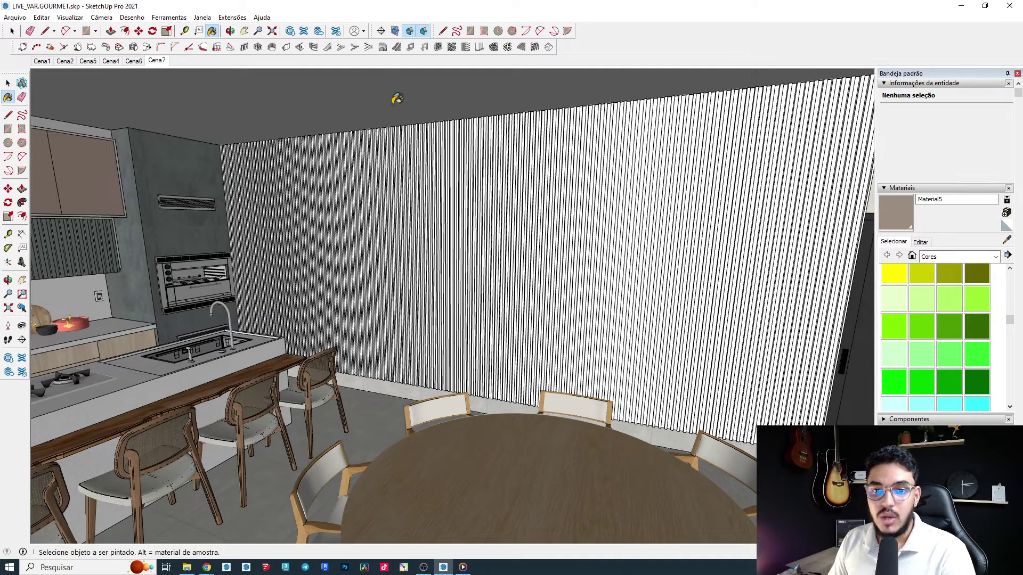
pyautogui.click(457, 165)
# Step: Open the backing panel group behind the slats and paint all its matching faces with Material5
pyautogui.moveTo(455, 165)
pyautogui.mouseDown(button='middle')
pyautogui.moveTo(530, 153)
pyautogui.moveTo(624, 199)
pyautogui.moveTo(465, 201)
pyautogui.mouseUp(button='middle')
pyautogui.scroll(6, 466, 201)
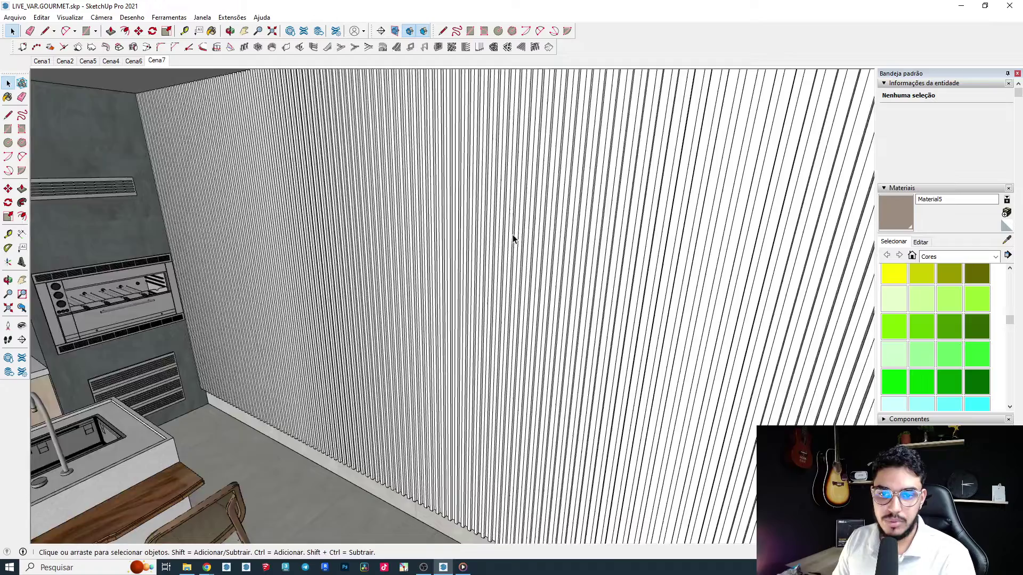
pyautogui.scroll(-10, 512, 234)
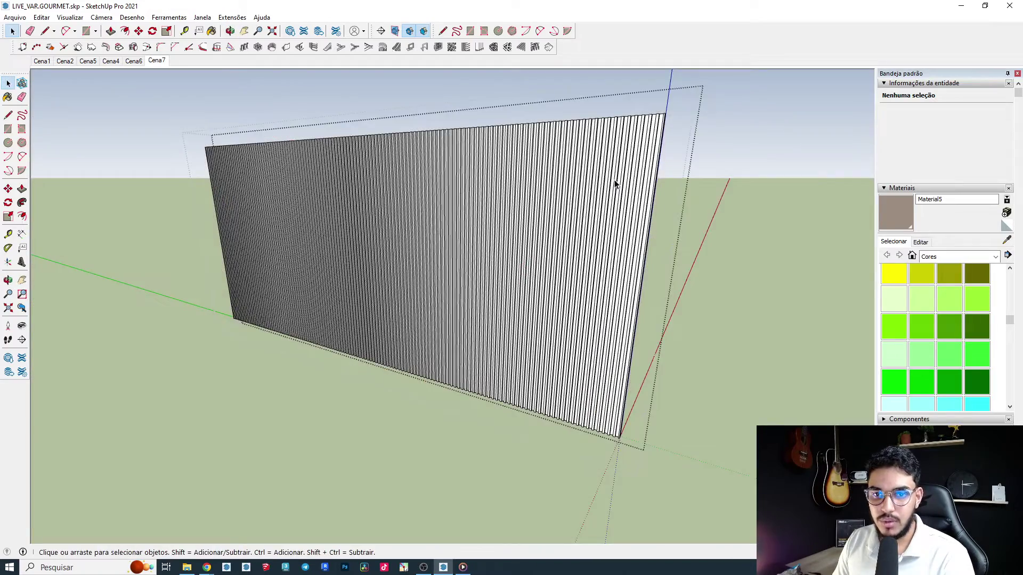
pyautogui.moveTo(612, 182); pyautogui.dragTo(687, 144, button='middle')
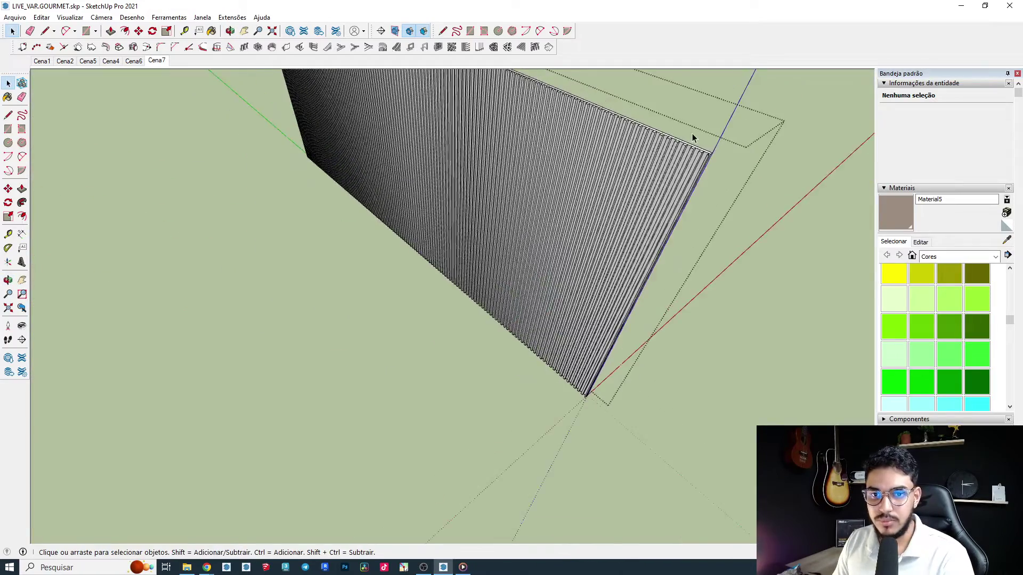
pyautogui.scroll(4, 693, 141)
pyautogui.doubleClick(683, 175)
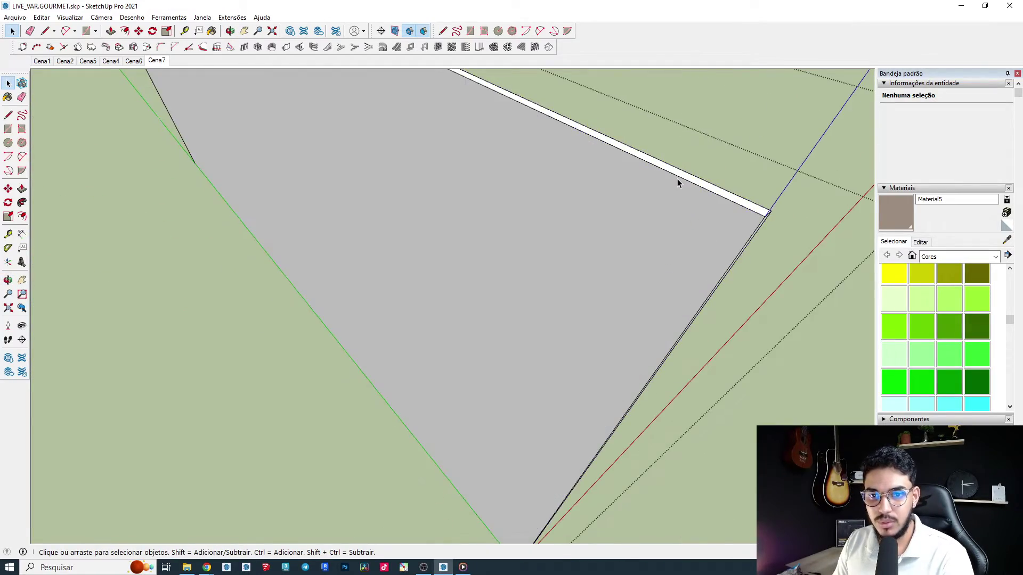
pyautogui.scroll(-6, 682, 175)
pyautogui.press('b')
pyautogui.press('shift')
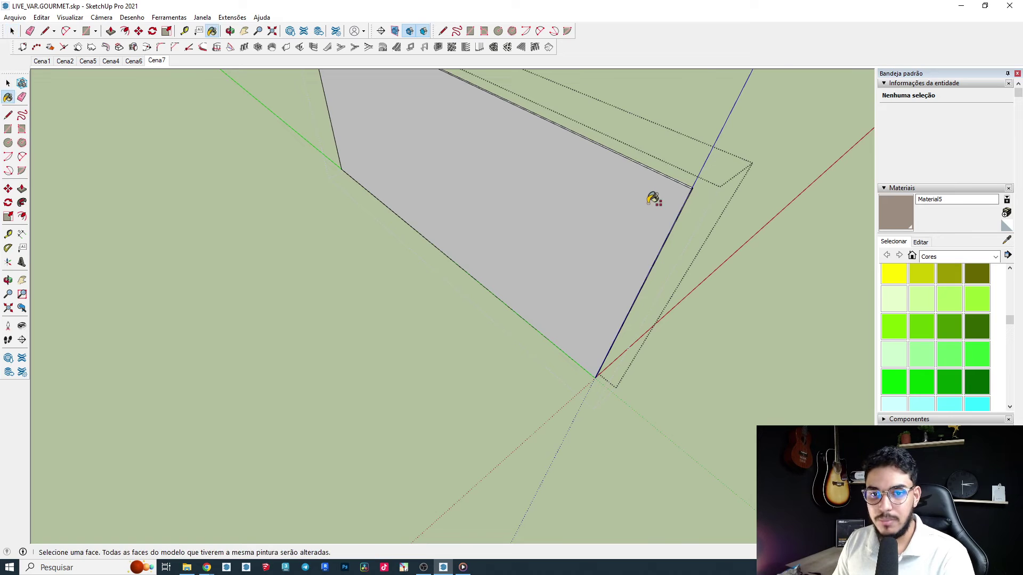
pyautogui.keyDown('shift'); pyautogui.click(653, 200); pyautogui.keyUp('shift')
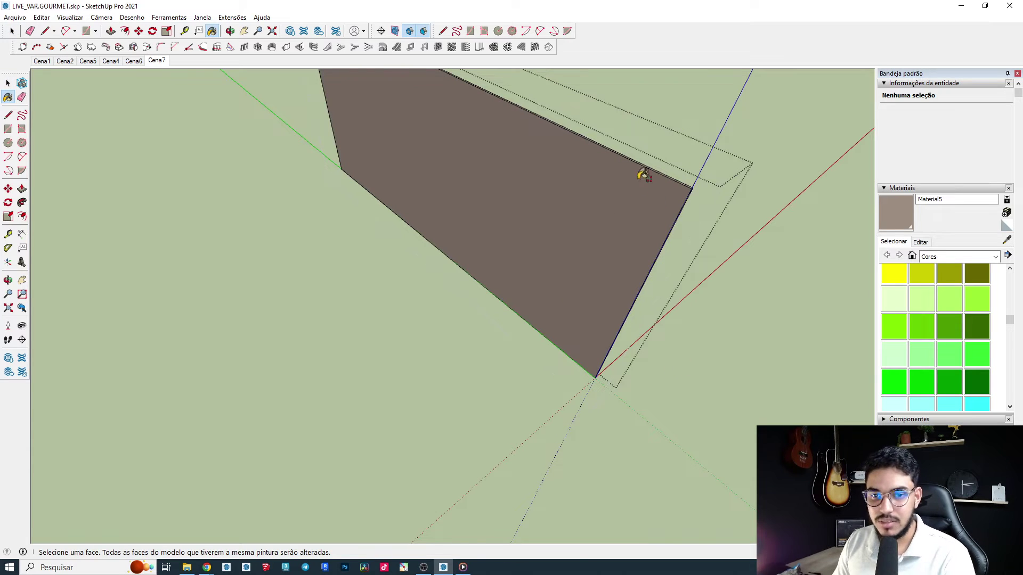
# Step: Leave the backing panel group, paint the vertical slats with Material5 and return to the full room model
pyautogui.moveTo(605, 186)
pyautogui.mouseDown(button='middle')
pyautogui.moveTo(567, 276)
pyautogui.moveTo(699, 235)
pyautogui.mouseUp(button='middle')
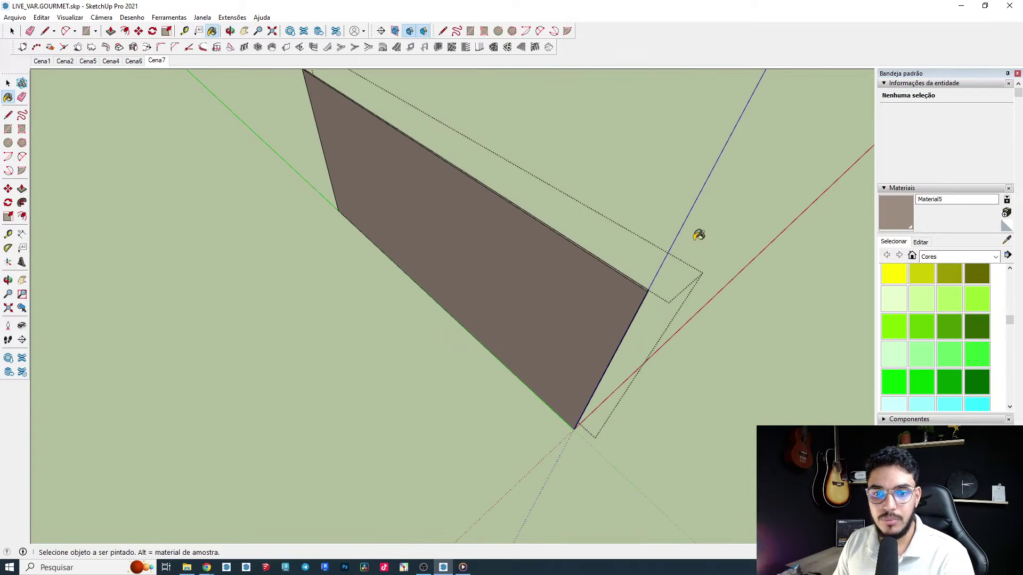
pyautogui.moveTo(805, 405); pyautogui.dragTo(318, 292, button='middle')
pyautogui.moveTo(281, 190)
pyautogui.mouseDown(button='middle')
pyautogui.moveTo(667, 169)
pyautogui.moveTo(275, 318)
pyautogui.moveTo(471, 250)
pyautogui.moveTo(562, 192)
pyautogui.moveTo(539, 290)
pyautogui.moveTo(568, 277)
pyautogui.mouseUp(button='middle')
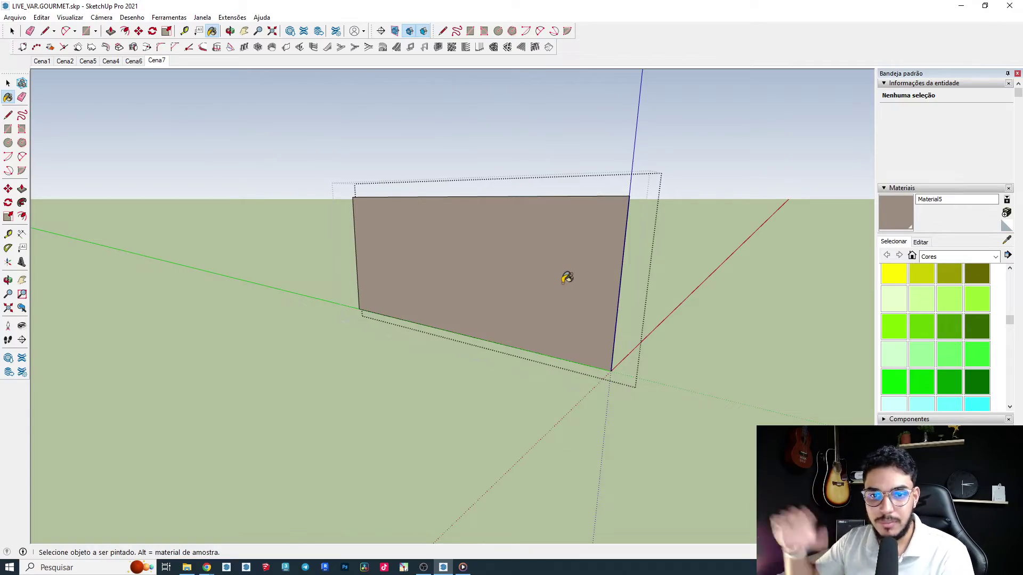
pyautogui.press('space')
pyautogui.click(564, 287)
pyautogui.scroll(4, 495, 307)
pyautogui.moveTo(539, 264); pyautogui.dragTo(706, 284, button='middle')
pyautogui.moveTo(618, 349); pyautogui.dragTo(570, 369, button='middle')
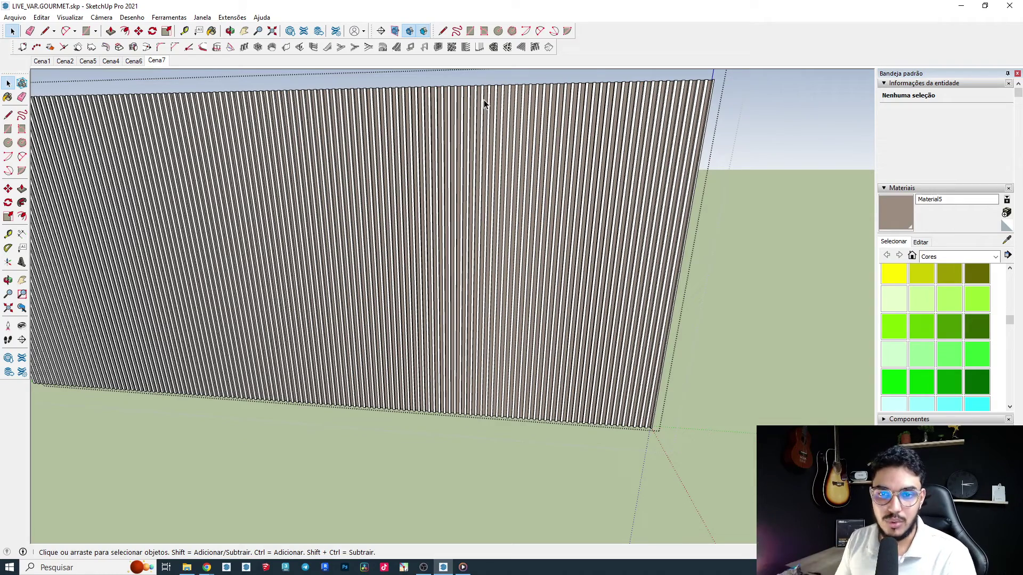
pyautogui.scroll(-3, 567, 122)
pyautogui.press('b')
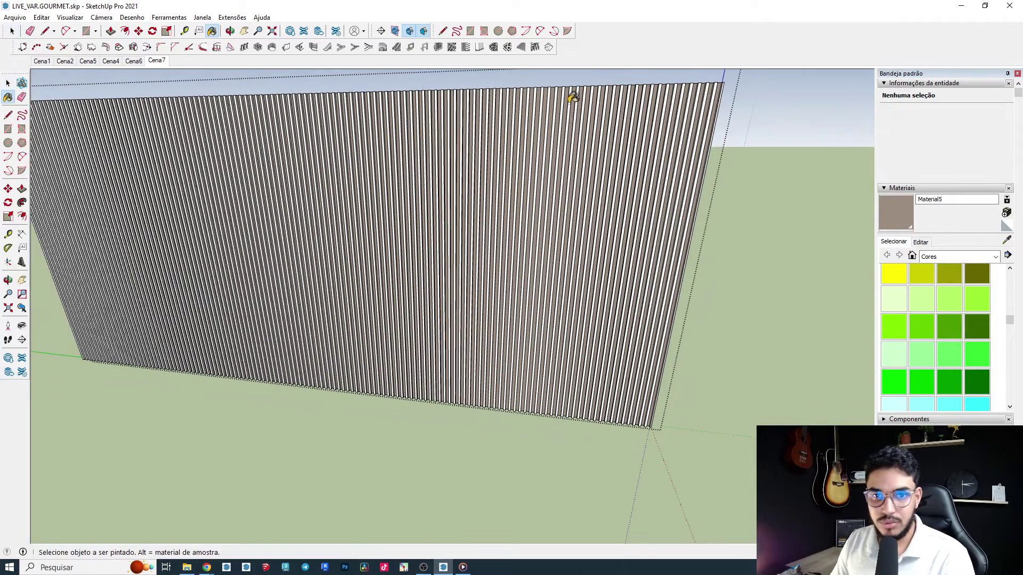
pyautogui.scroll(4, 570, 96)
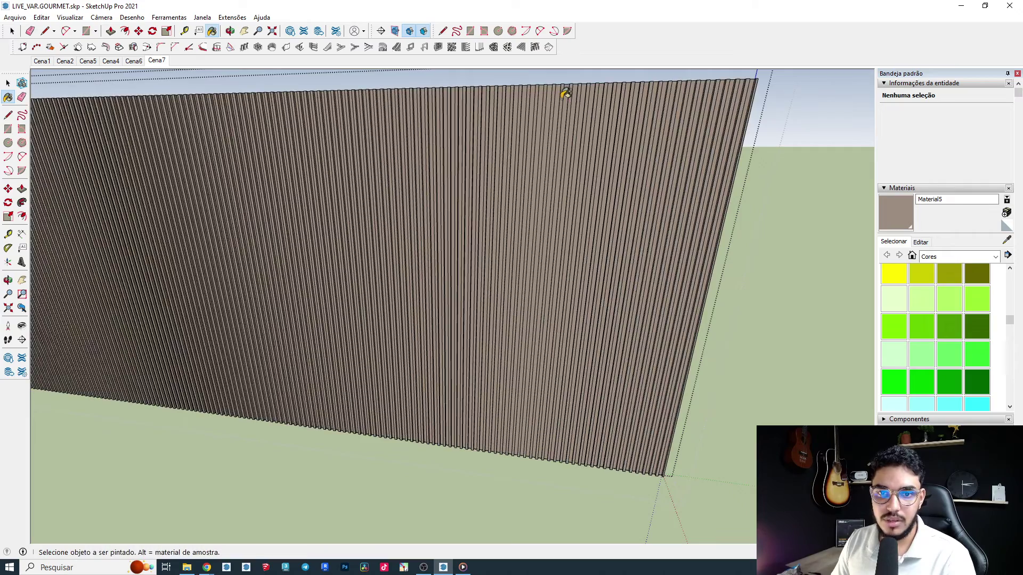
pyautogui.moveTo(566, 91); pyautogui.dragTo(590, 159, button='middle')
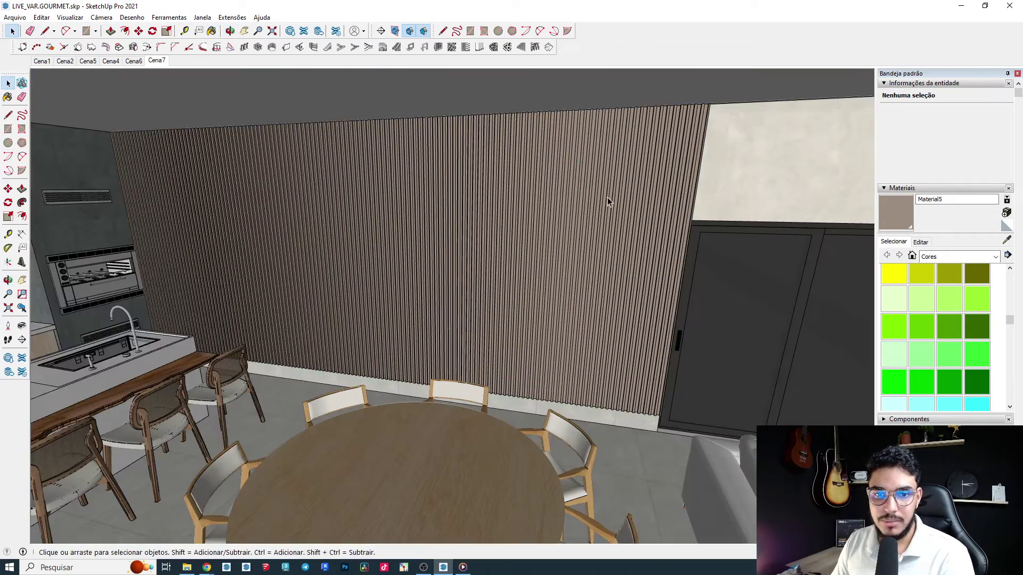
# Step: Examine the painted slatted wall within the gourmet area, restoring the previous camera view after zooming in too far
pyautogui.moveTo(608, 197); pyautogui.dragTo(498, 214, button='middle')
pyautogui.scroll(5, 498, 214)
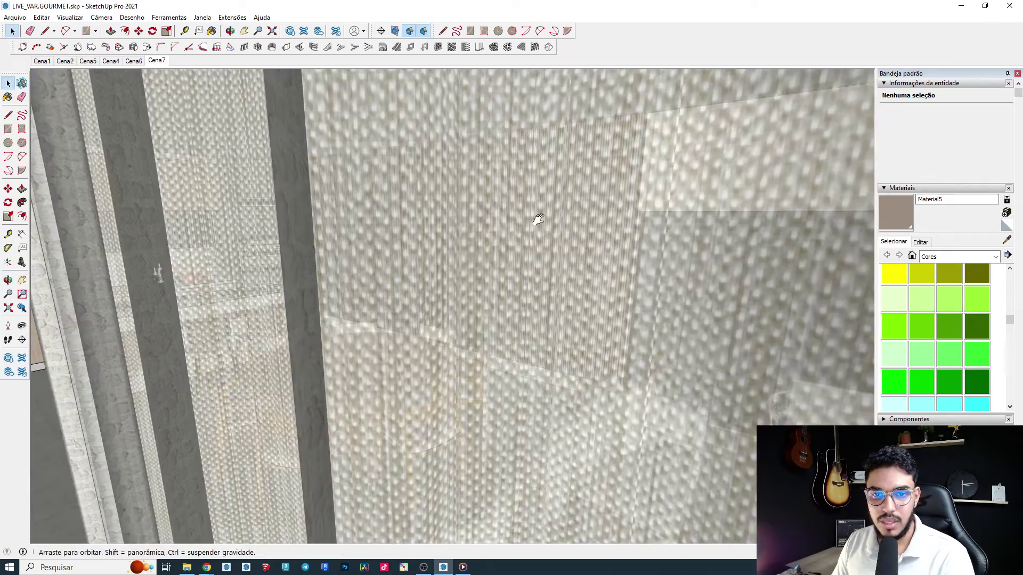
pyautogui.press('space')
pyautogui.click(22, 312)
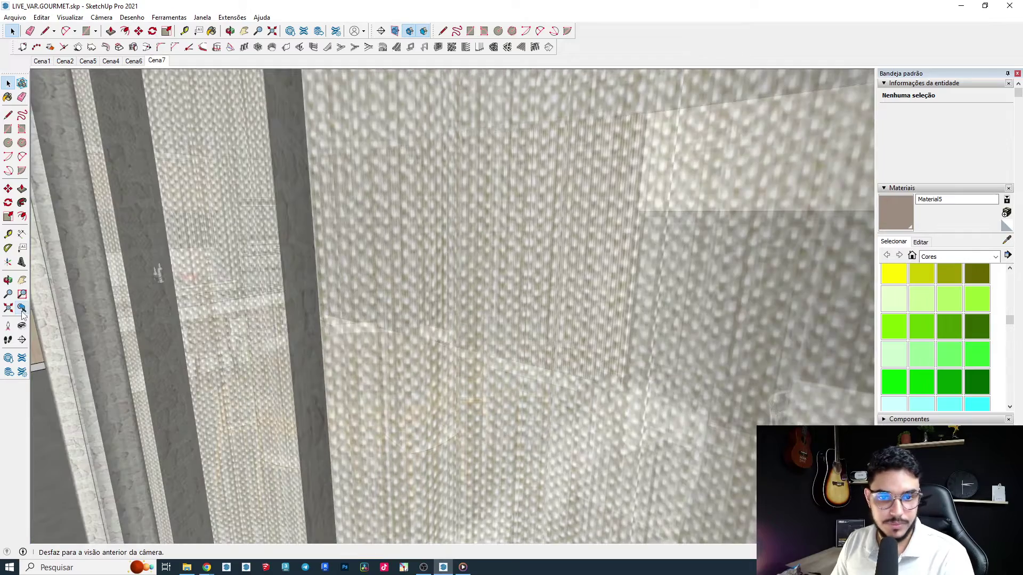
pyautogui.click(22, 312)
pyautogui.moveTo(480, 341); pyautogui.dragTo(251, 405, button='middle')
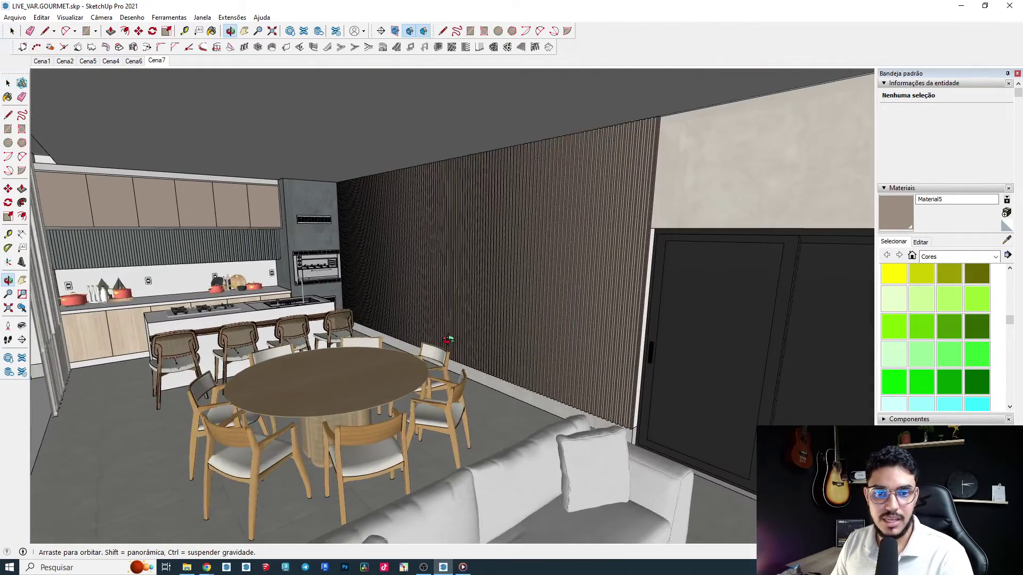
# Step: Turn off the edge display (Bordas) and check how the slatted wall looks without lines
pyautogui.click(70, 17)
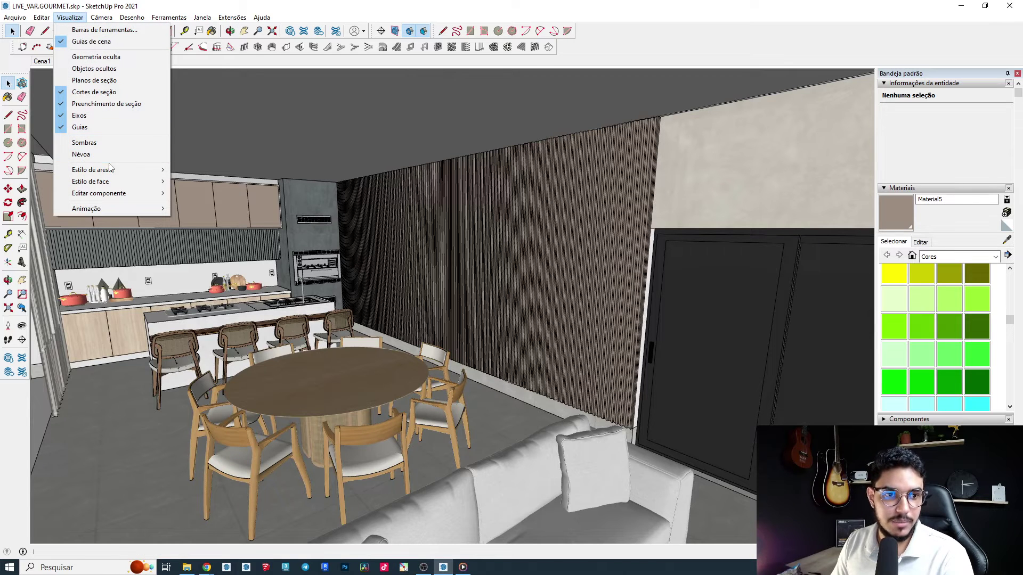
pyautogui.moveTo(114, 171)
pyautogui.click(196, 171)
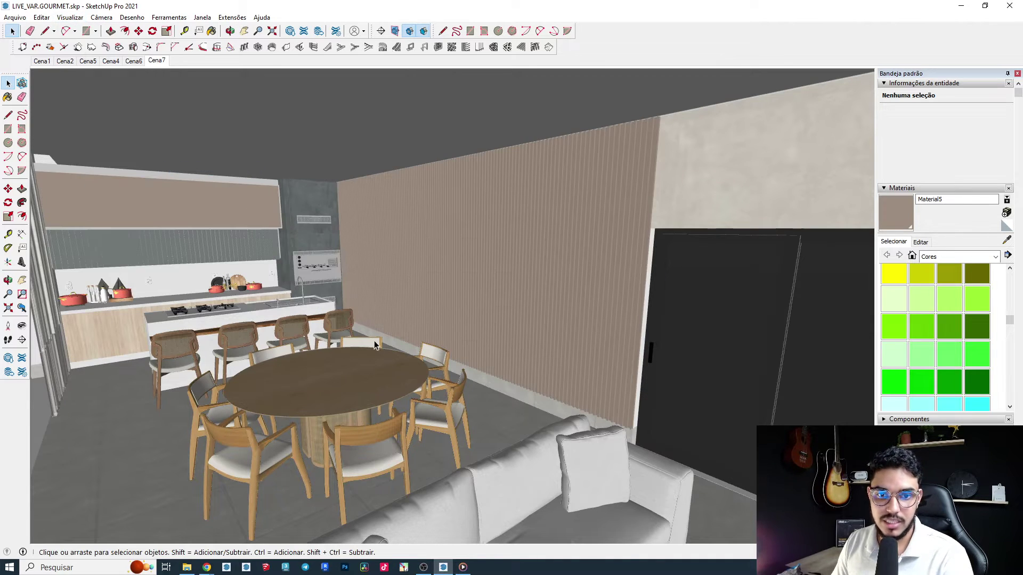
pyautogui.moveTo(374, 346); pyautogui.dragTo(375, 315, button='middle')
pyautogui.scroll(1, 248, 268)
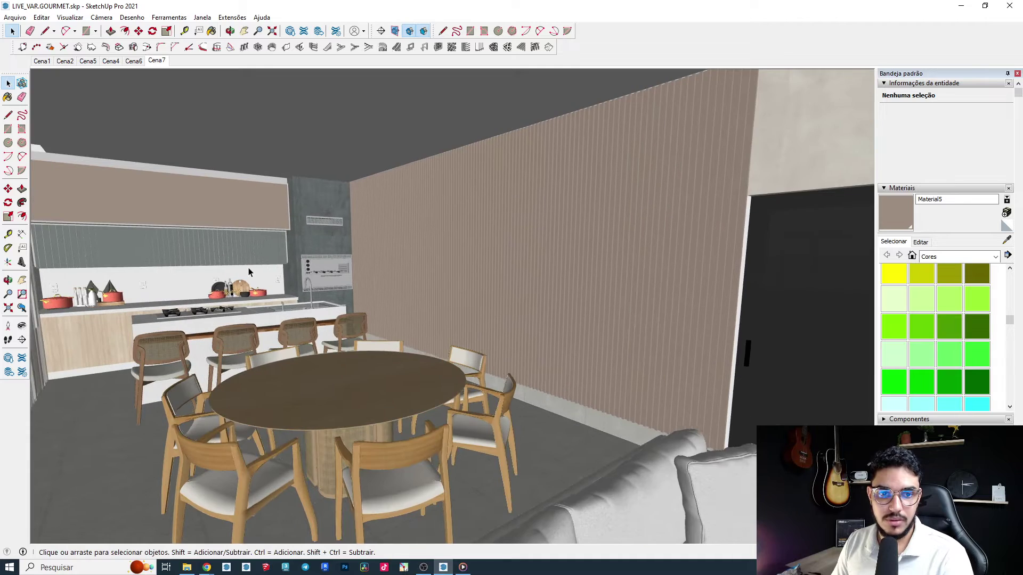
pyautogui.moveTo(249, 267); pyautogui.dragTo(452, 305, button='middle')
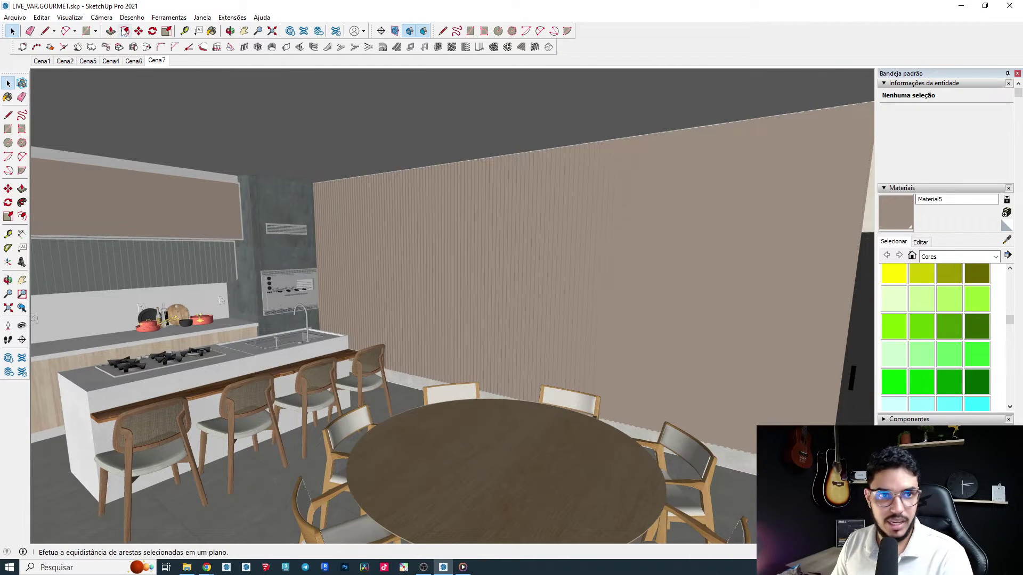
# Step: Turn the edge display (Bordas) back on
pyautogui.click(70, 17)
pyautogui.moveTo(117, 170)
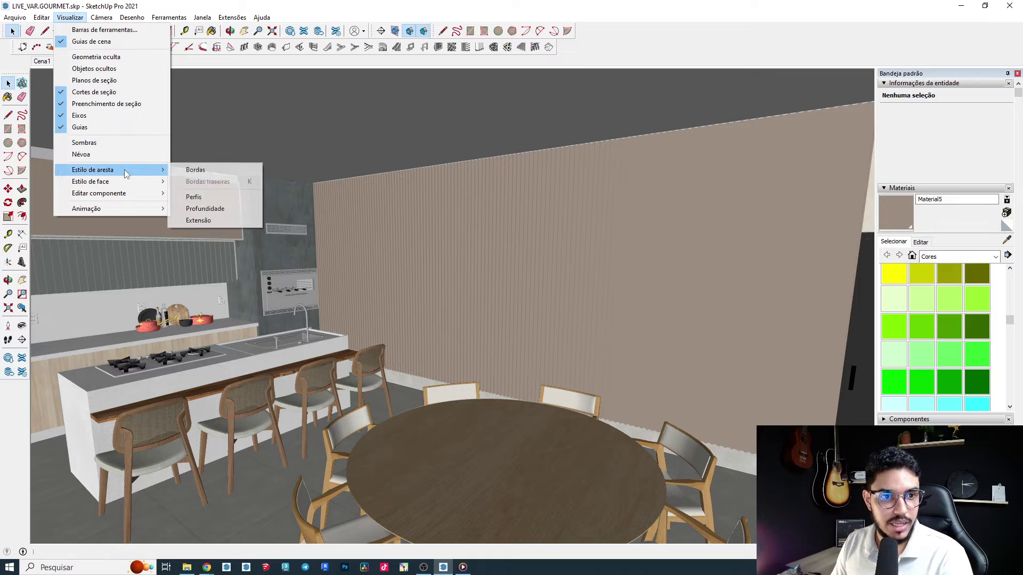
pyautogui.click(202, 171)
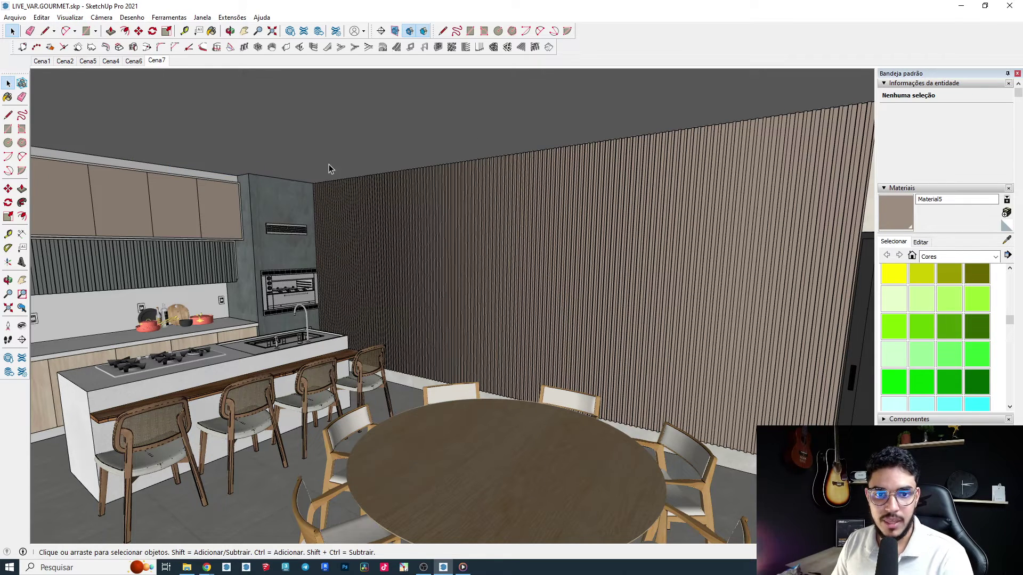
# Step: Examine the painted slats up close from the front, across the wall from ceiling to baseboard
pyautogui.moveTo(490, 240); pyautogui.dragTo(338, 235, button='middle')
pyautogui.scroll(4, 322, 247)
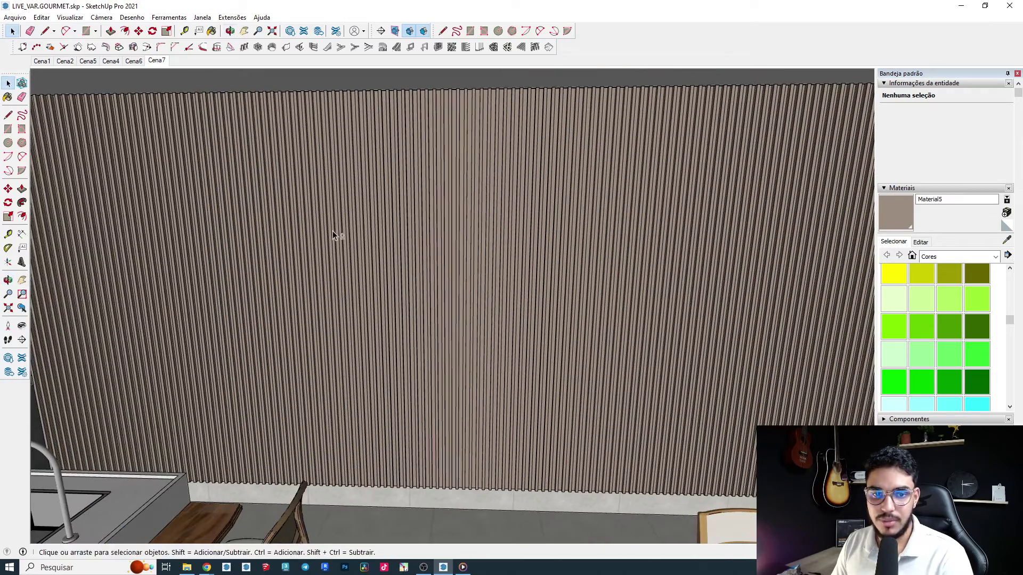
pyautogui.scroll(-2, 257, 215)
pyautogui.press('r')
pyautogui.press('space')
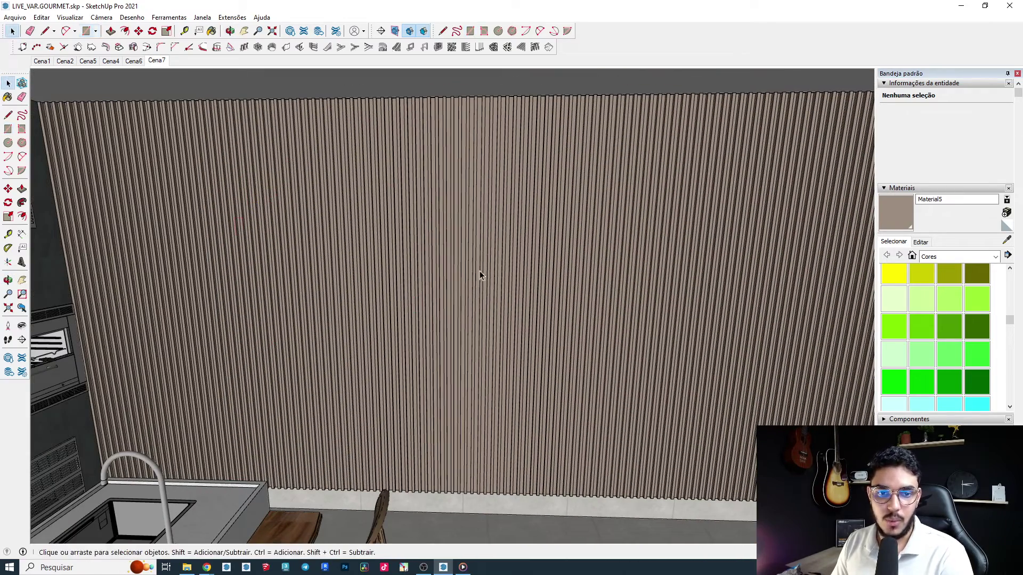
pyautogui.moveTo(573, 238); pyautogui.dragTo(504, 232, button='middle')
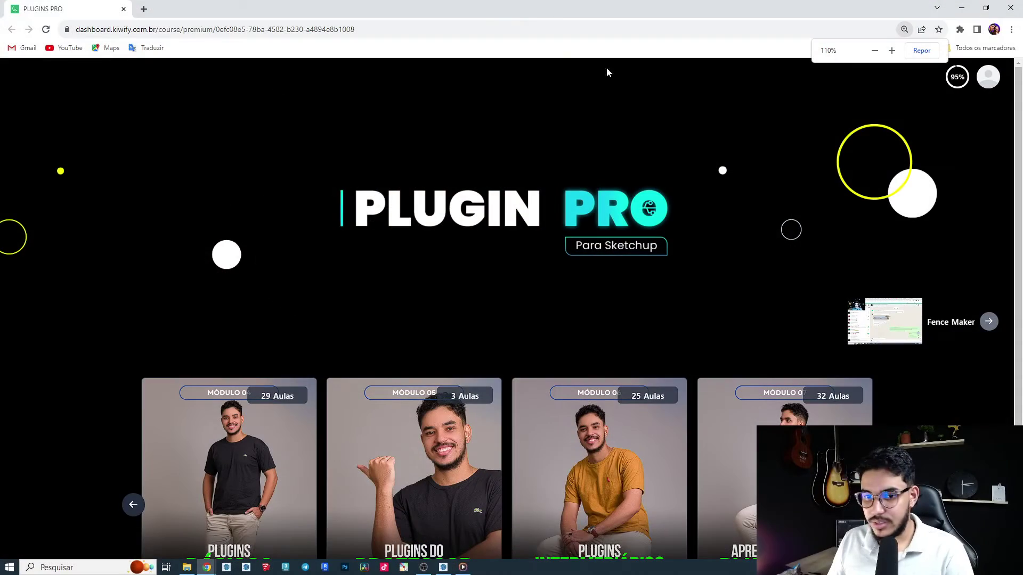
# Step: Browse the Plugin Pro course modules back to Módulo 01 and open Módulo 04
pyautogui.click(422, 568)
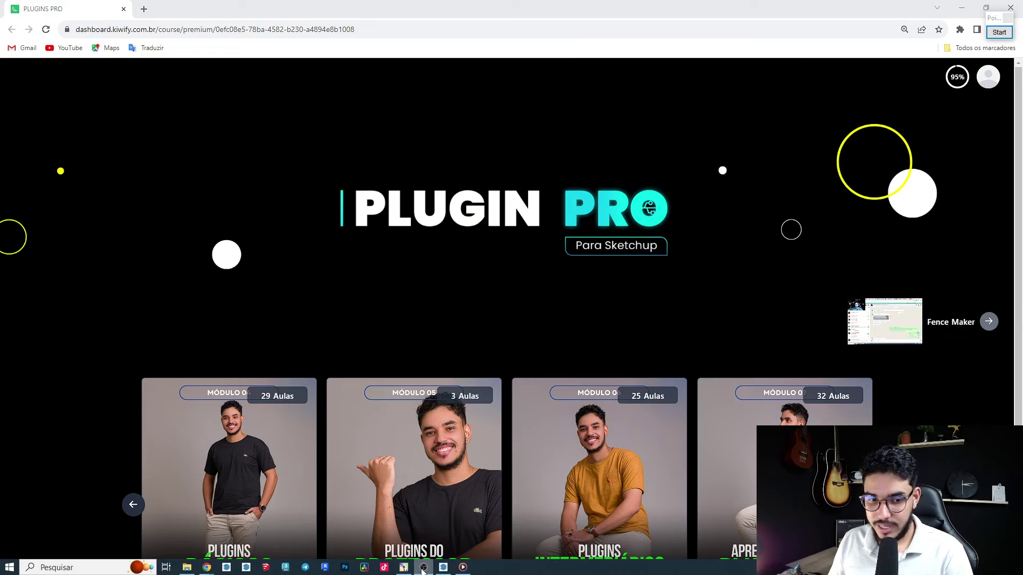
pyautogui.scroll(-2, 222, 383)
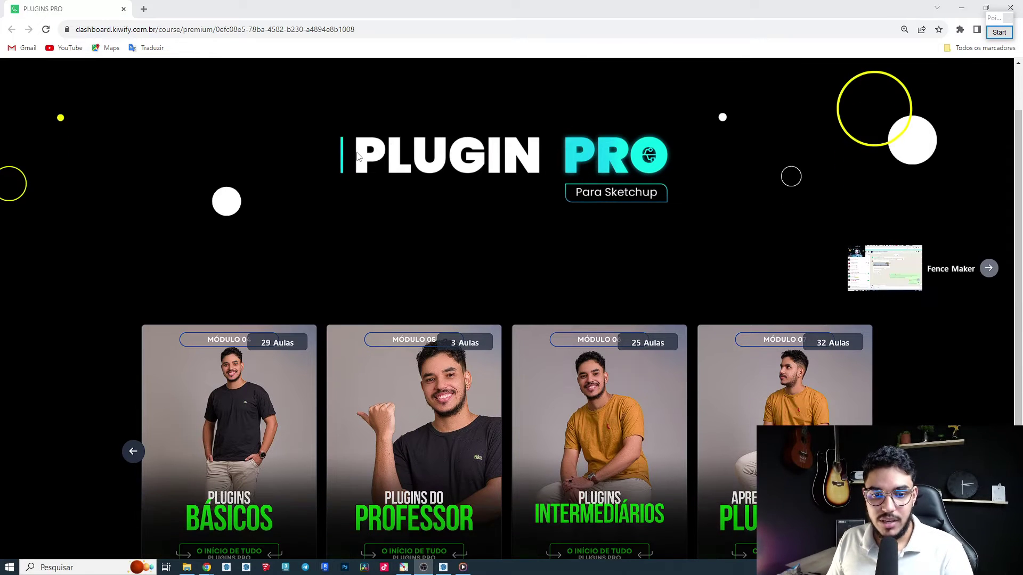
pyautogui.click(134, 413)
pyautogui.click(134, 414)
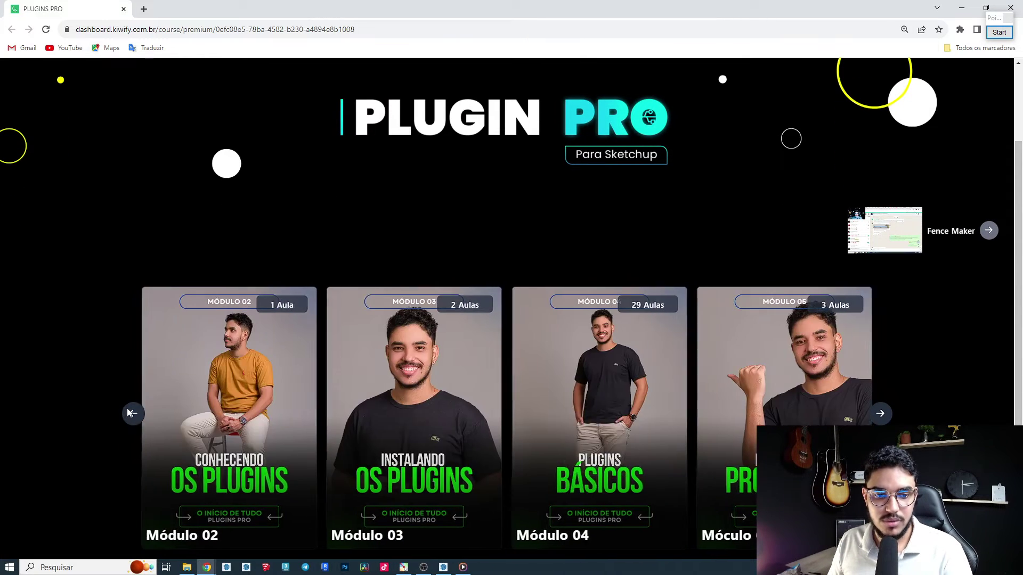
pyautogui.click(133, 413)
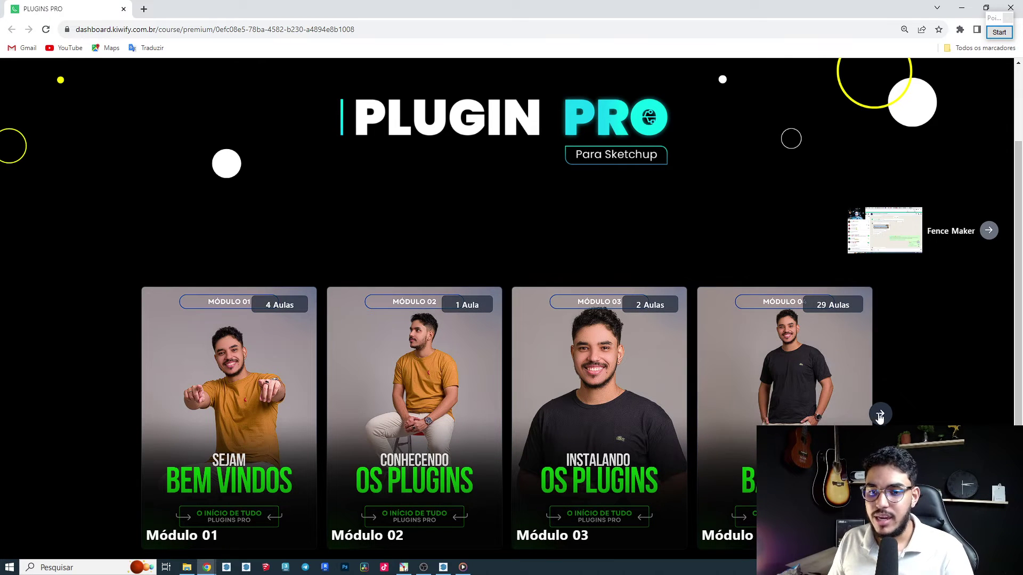
pyautogui.click(783, 371)
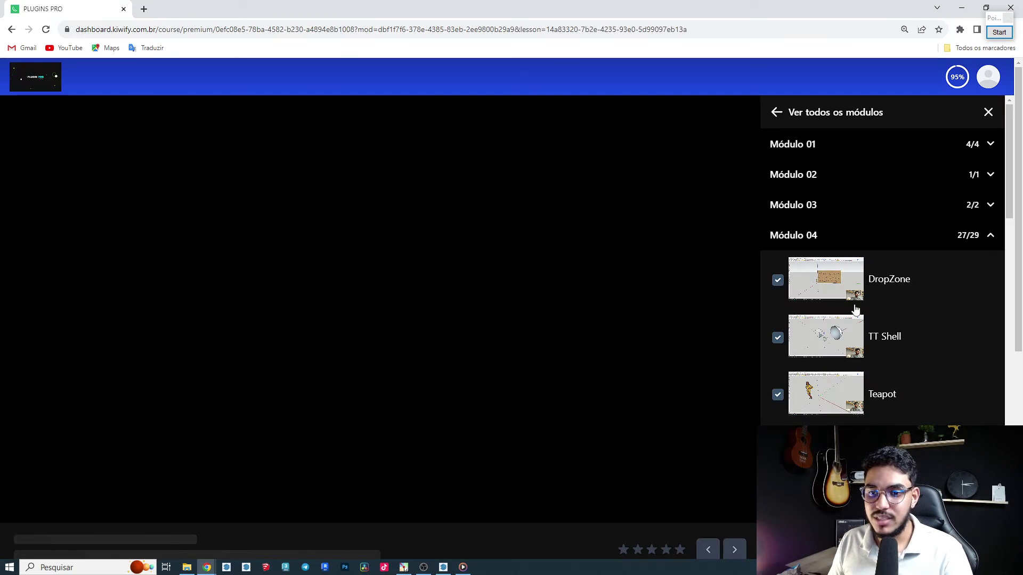
# Step: Collapse the Módulo 04 lesson list and view the exclusive plugin lessons in module 05, closing that list again
pyautogui.click(983, 239)
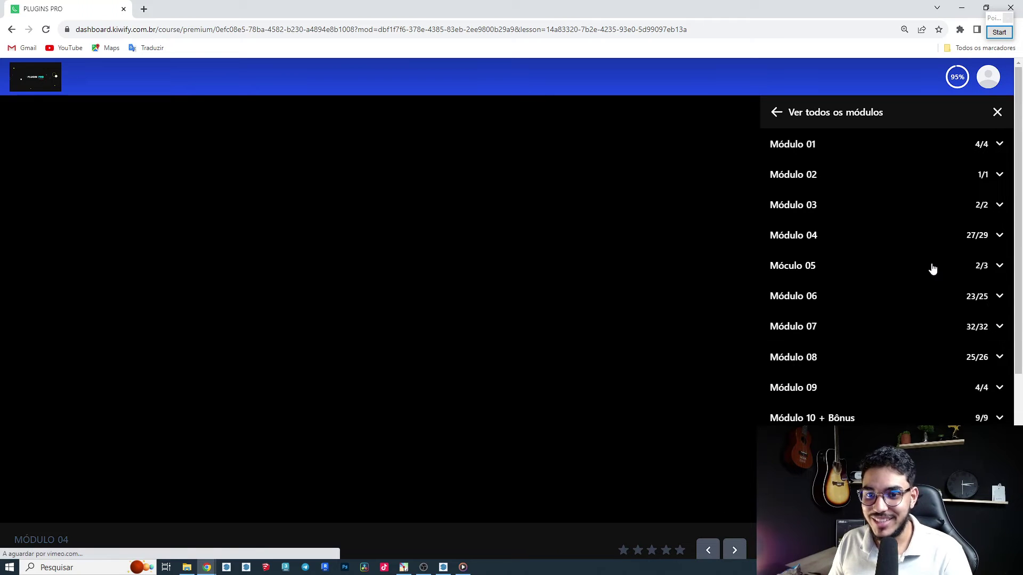
pyautogui.click(936, 238)
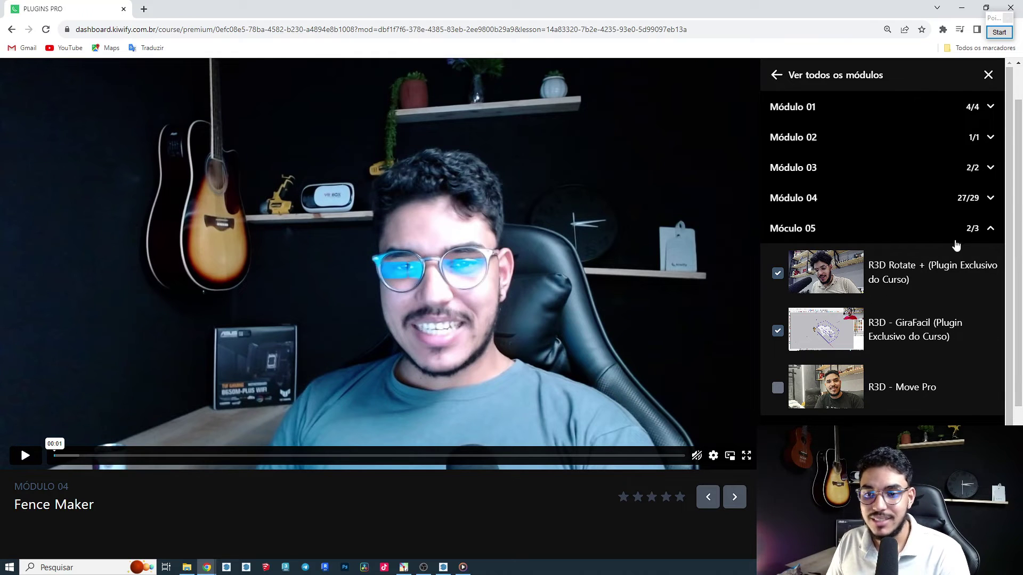
pyautogui.click(971, 230)
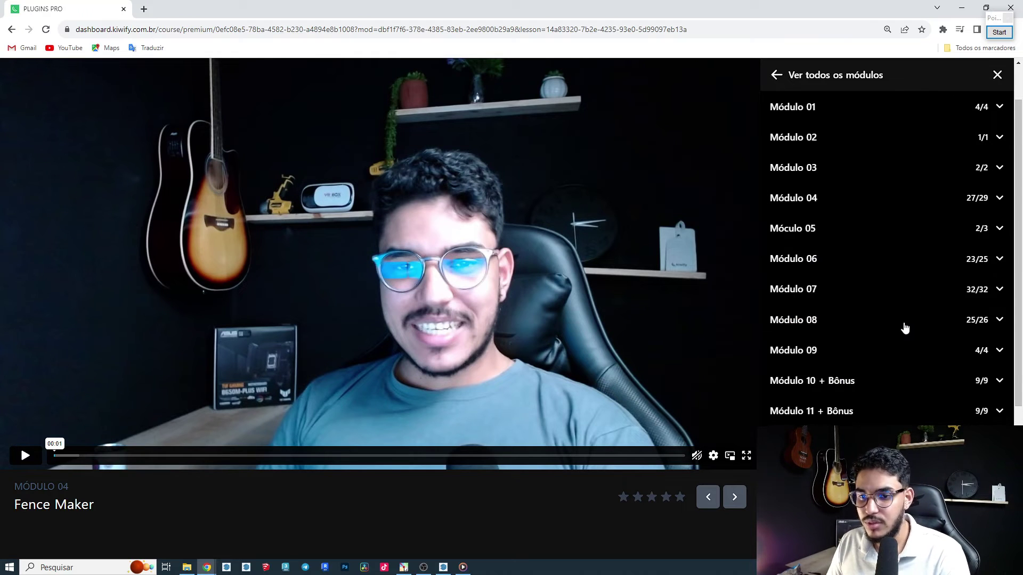
# Step: Expand Módulo 08 and look over its lesson list
pyautogui.click(905, 324)
pyautogui.scroll(-2, 902, 353)
pyautogui.scroll(2, 912, 296)
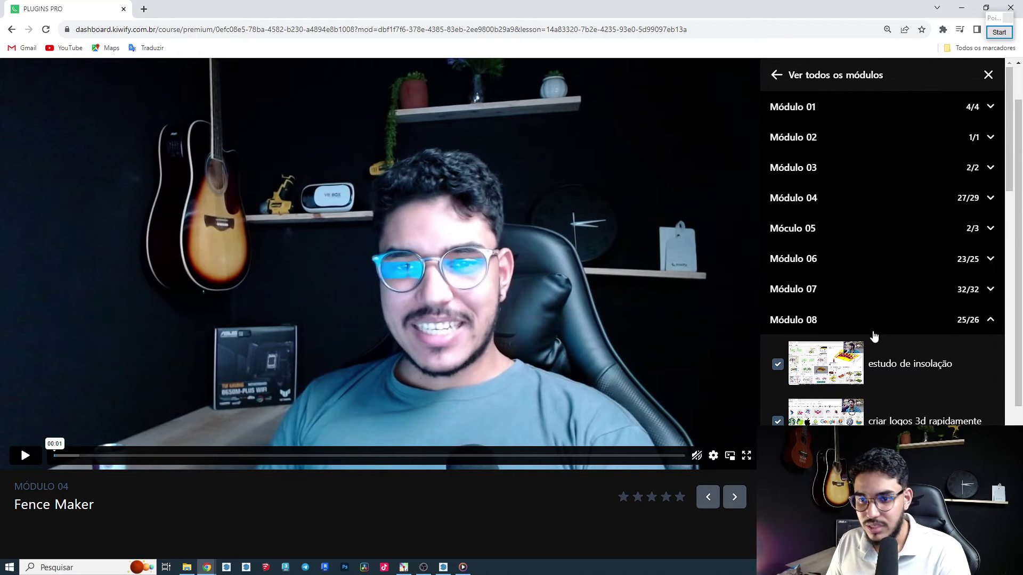
# Step: Look through the S4U plugin lessons in Módulo 07 and return to the Módulo 08 lesson list
pyautogui.click(893, 298)
pyautogui.scroll(-5, 912, 334)
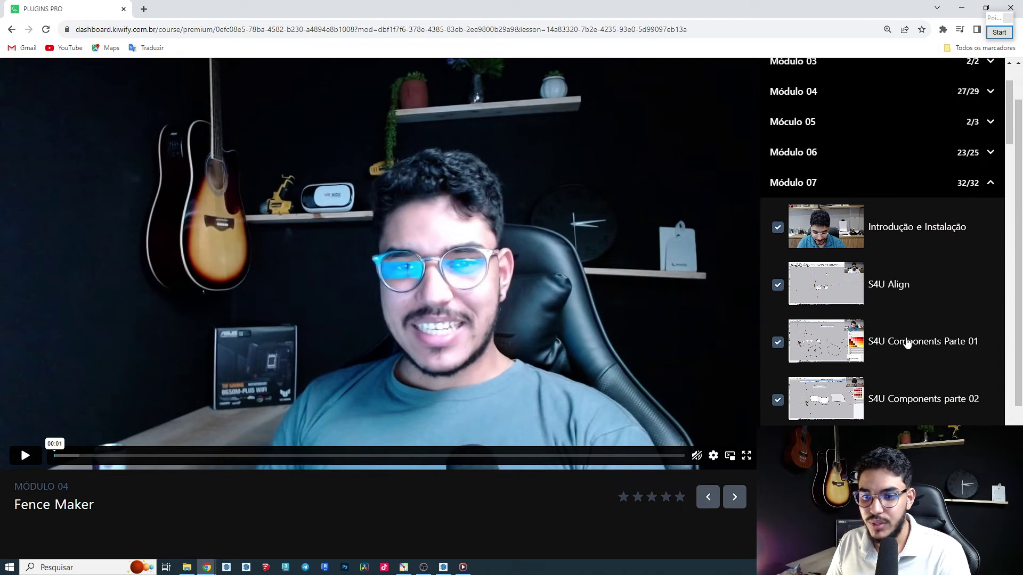
pyautogui.scroll(5, 938, 231)
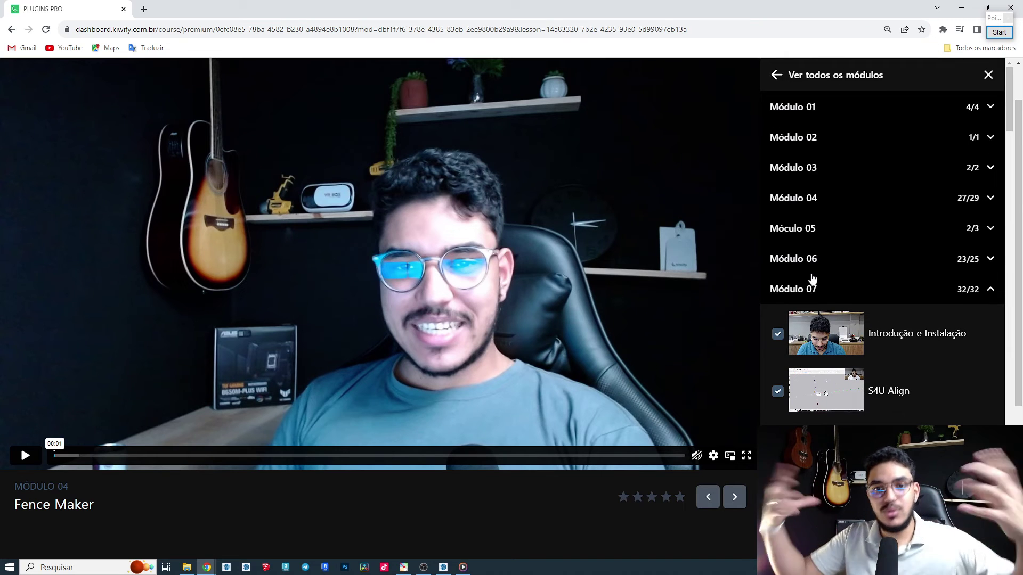
pyautogui.scroll(-1, 920, 302)
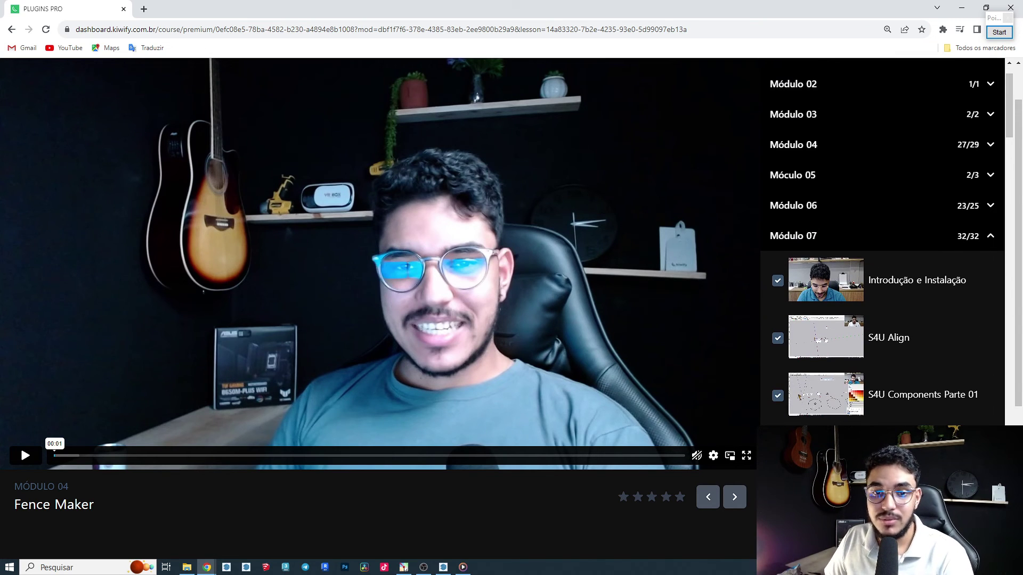
pyautogui.click(939, 237)
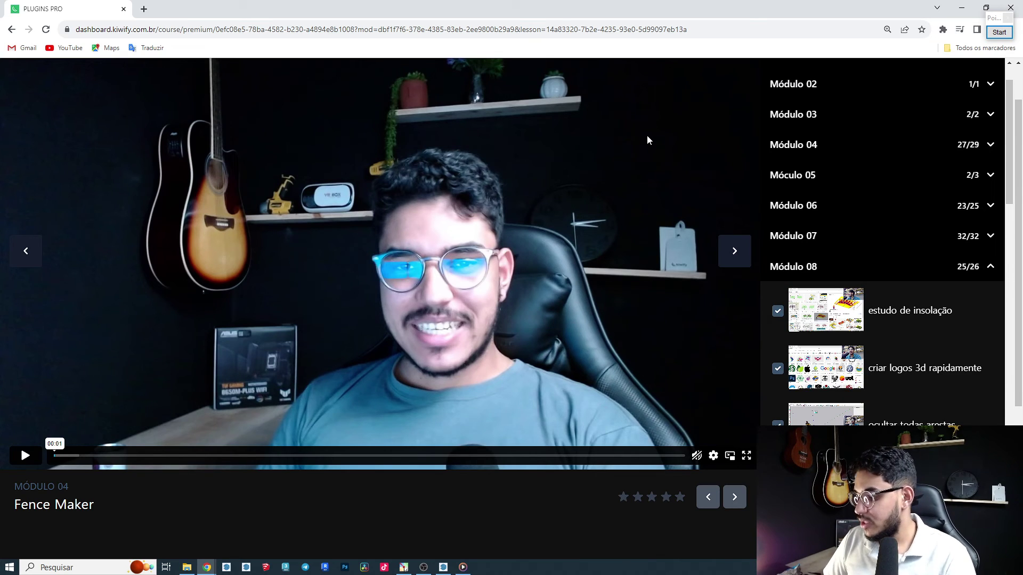